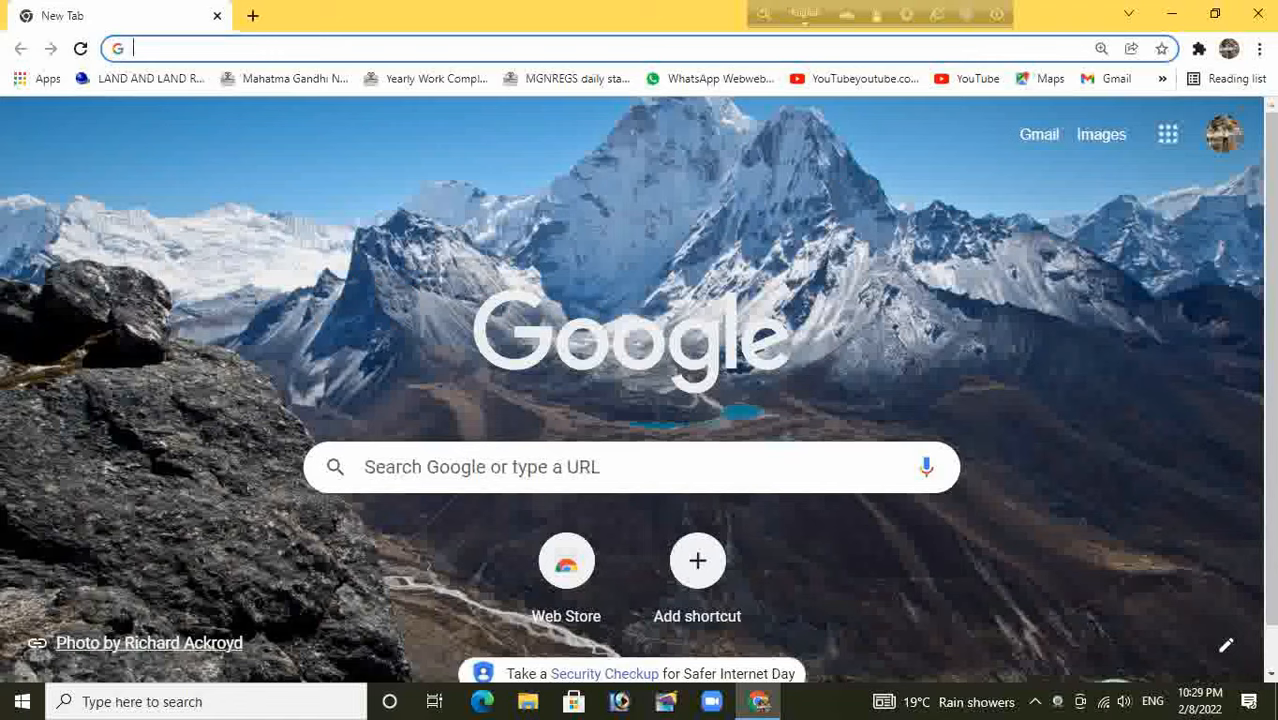
Load obpsudma.wb.gov.in in Chrome, trimming /index.php from the suggested address
left_click(300, 48)
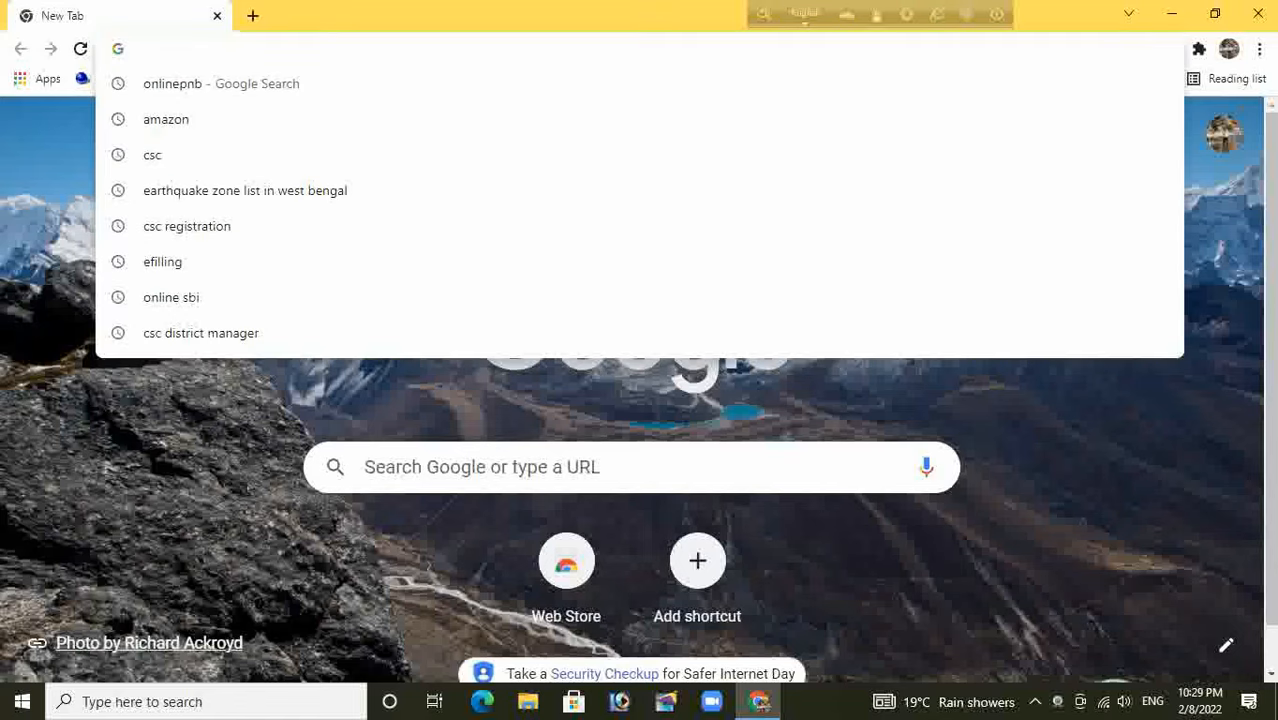
type("obpsudma.wb.gov.in/index.php")
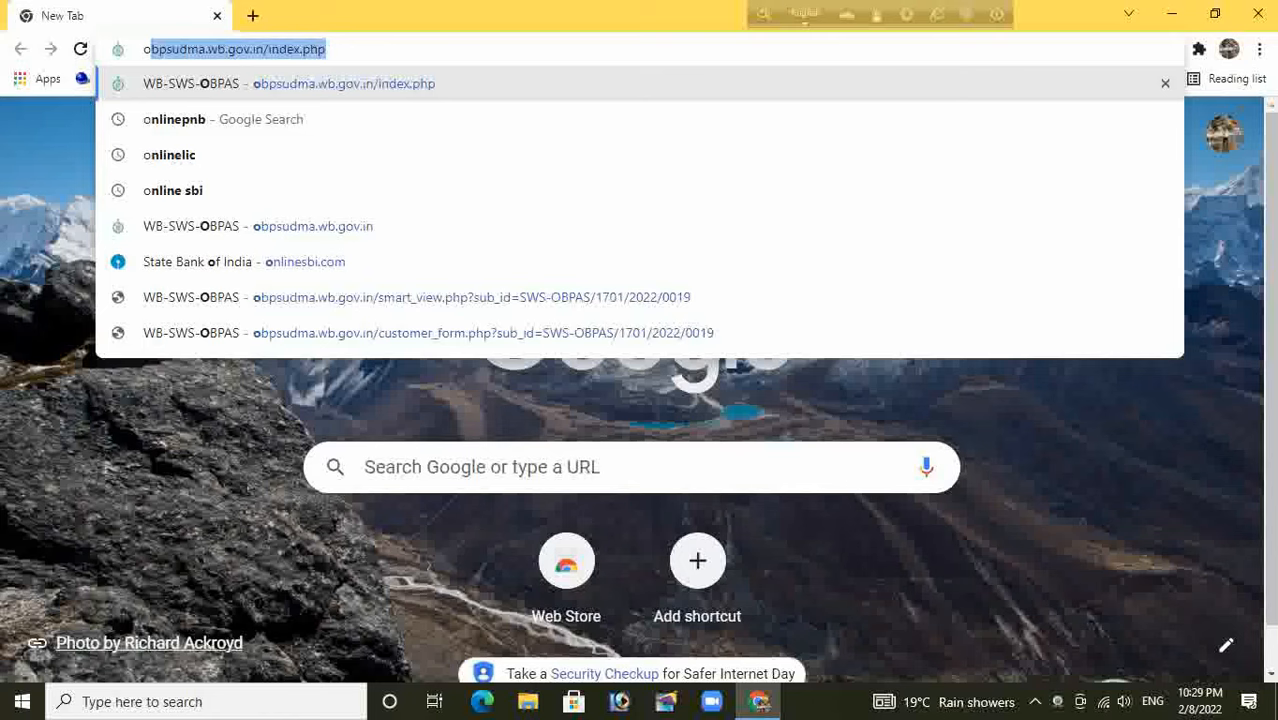
left_click(262, 49)
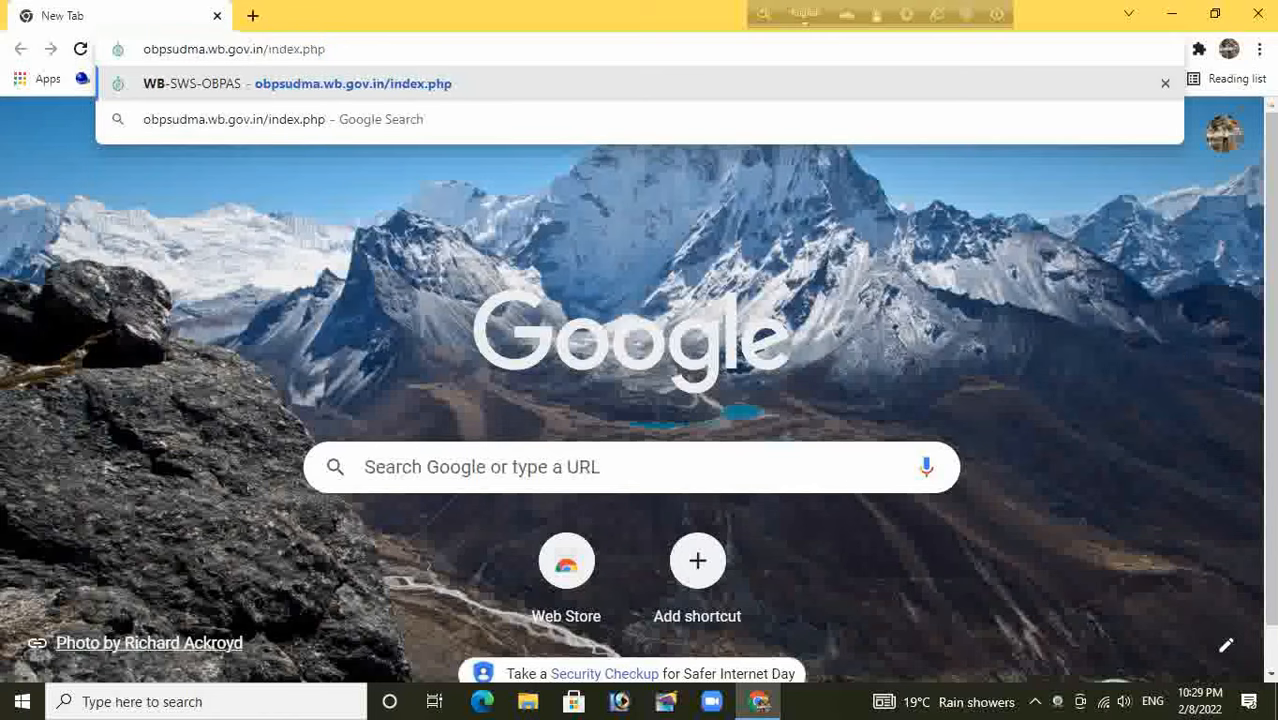
left_click_drag(262, 49, 328, 49)
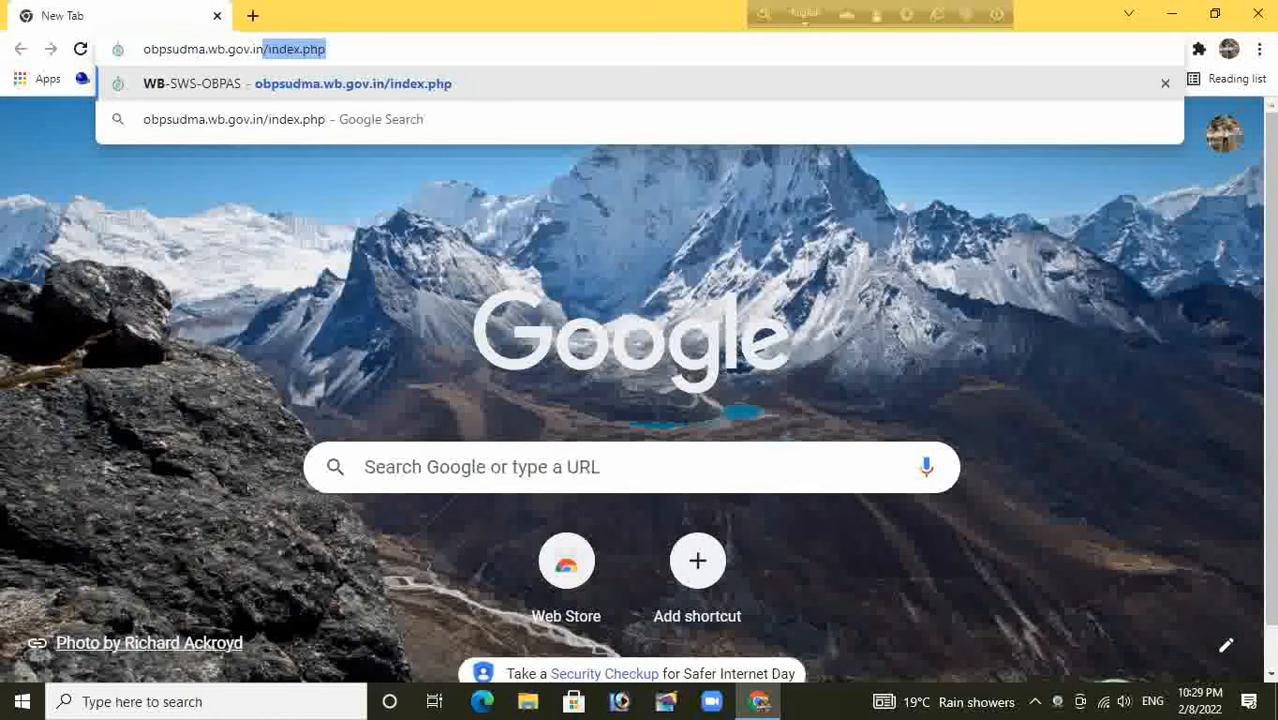
key("BackSpace")
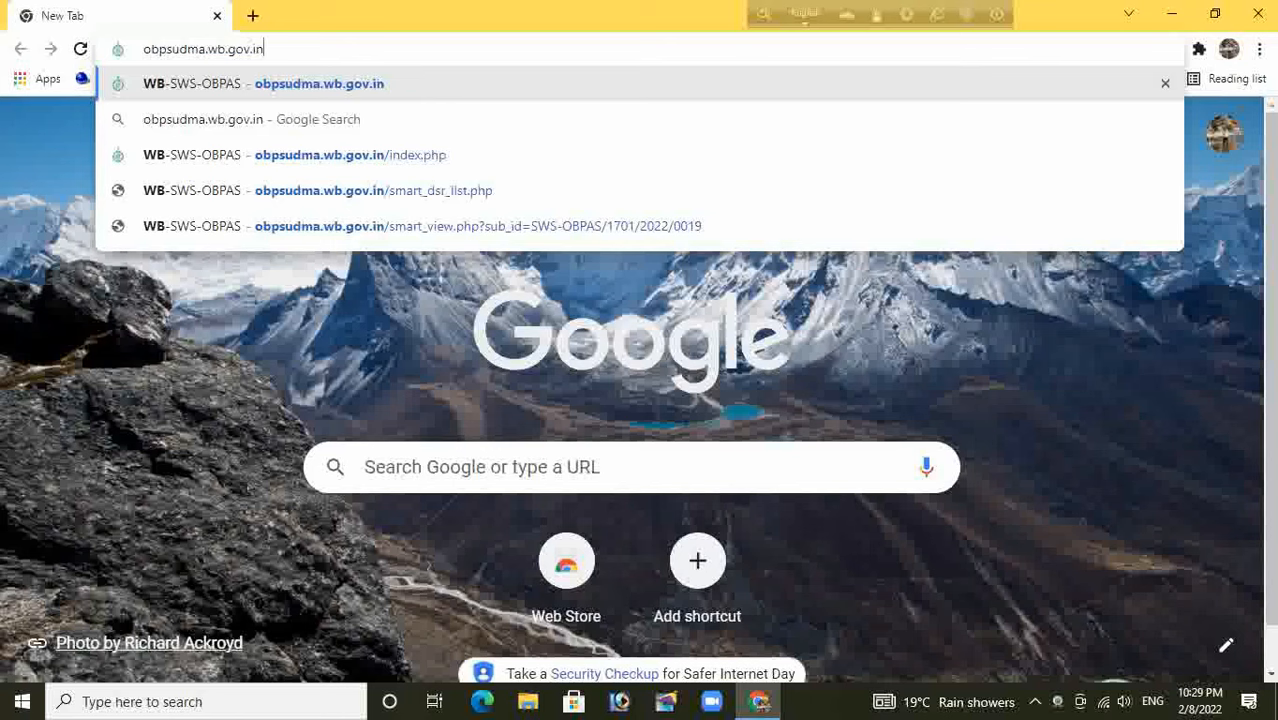
key("Return")
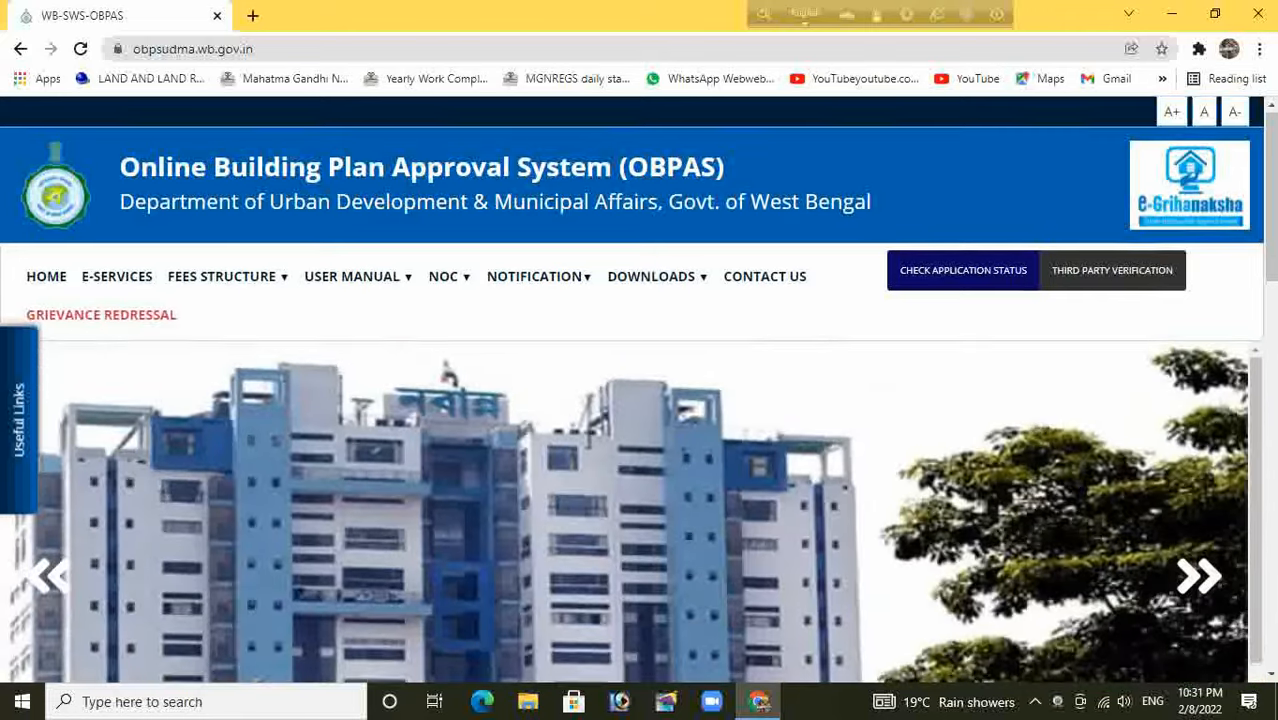
Scroll down the home page and open New Registration for a Citizen
scroll(640, 390, "down", 4)
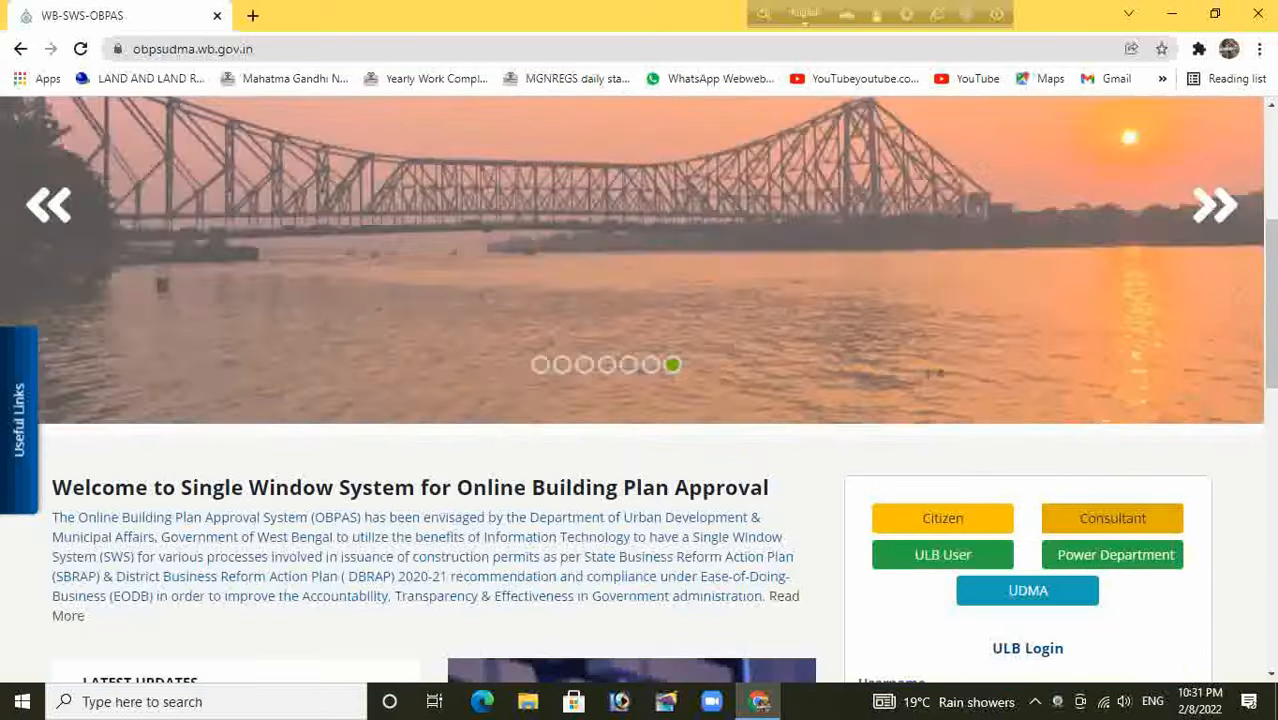
scroll(640, 390, "down", 7)
scroll(1113, 309, "down", 1)
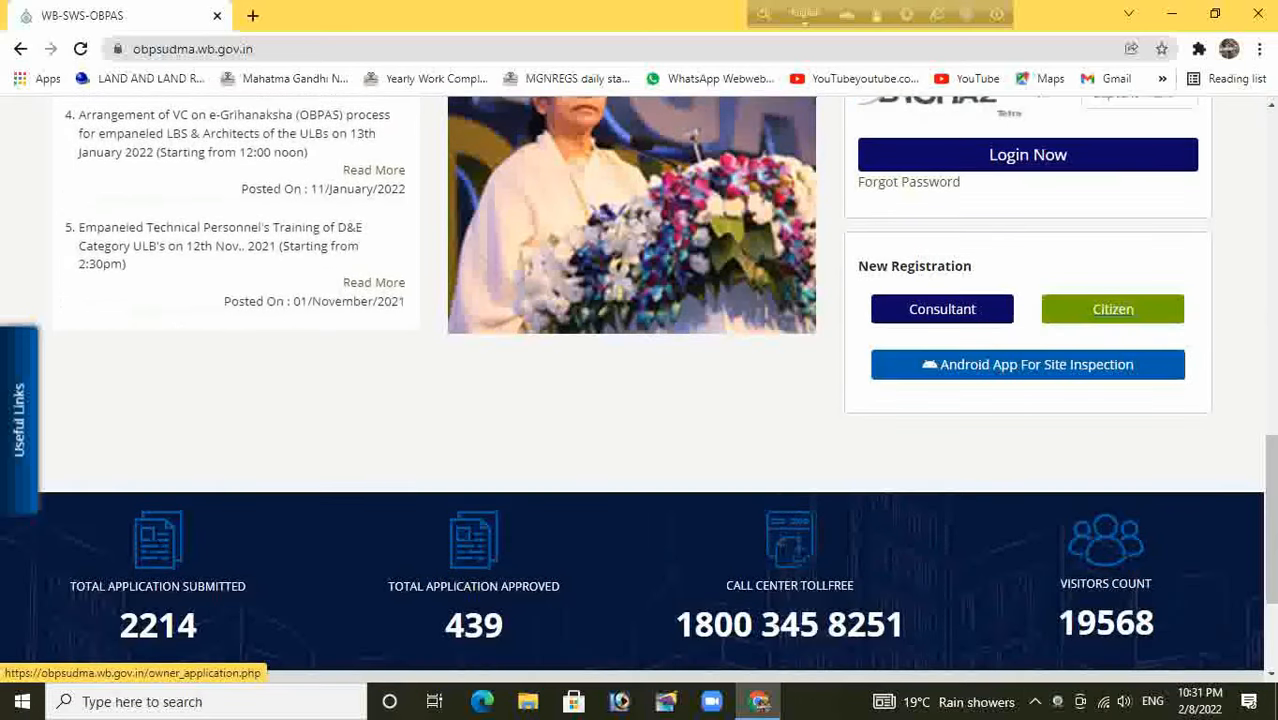
left_click(1113, 309)
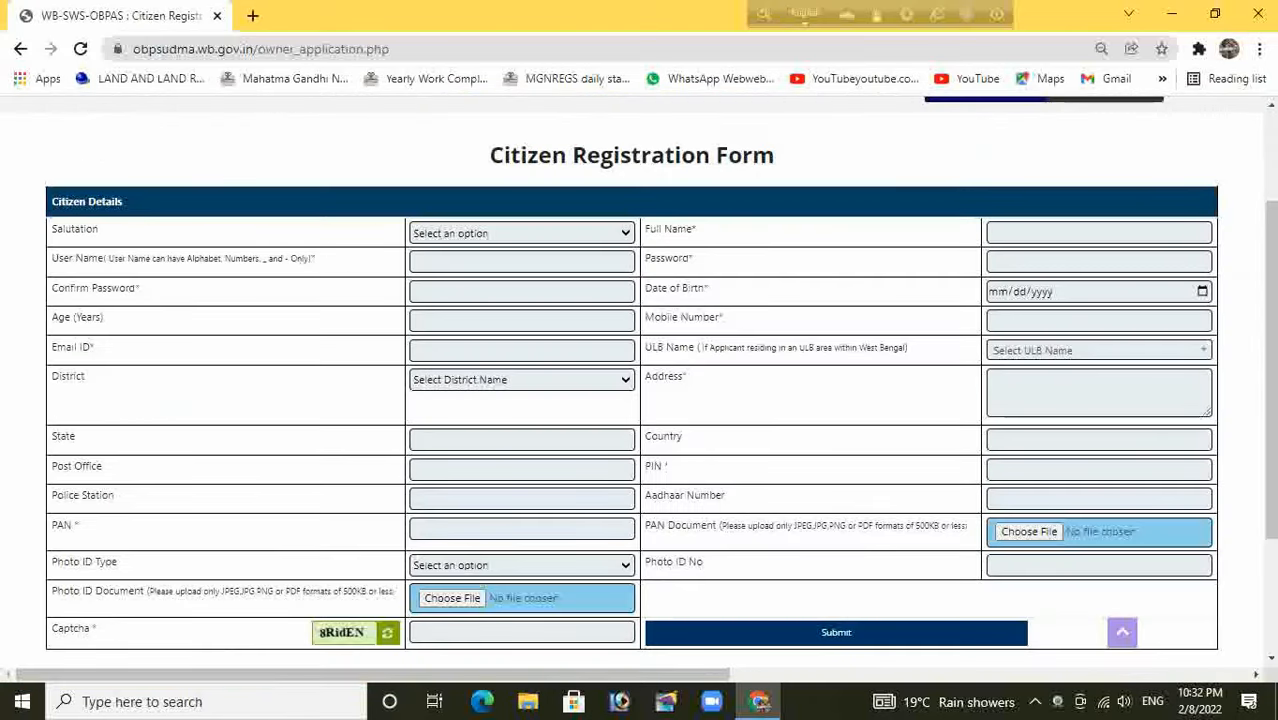
On the Citizen Registration Form, pick salutation Mr. and preview the ULB Name list
left_click(521, 233)
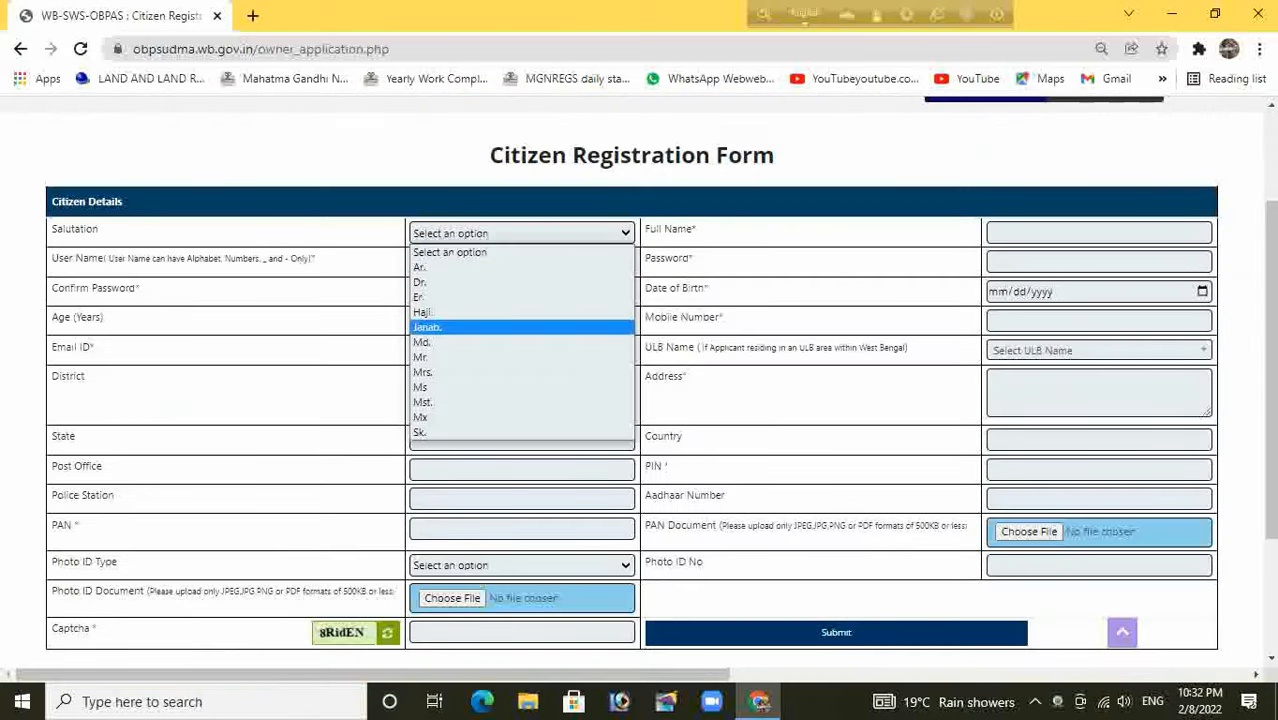
left_click(521, 357)
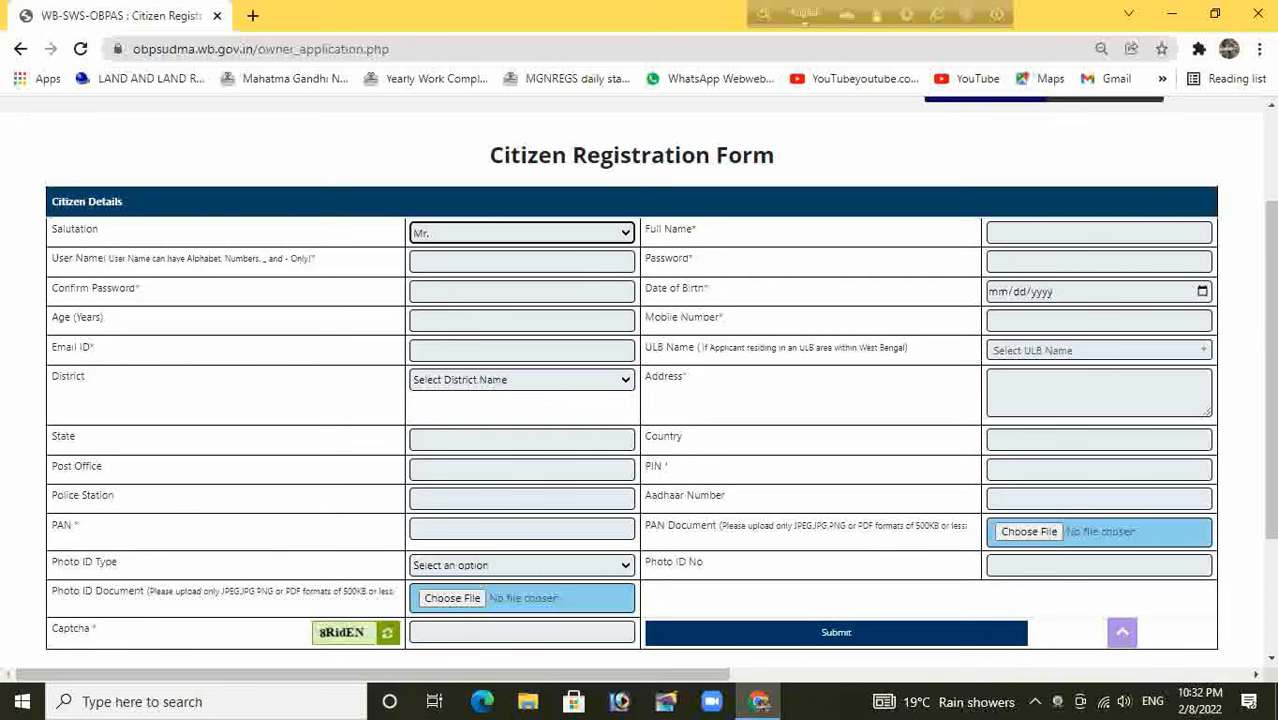
left_click(1098, 350)
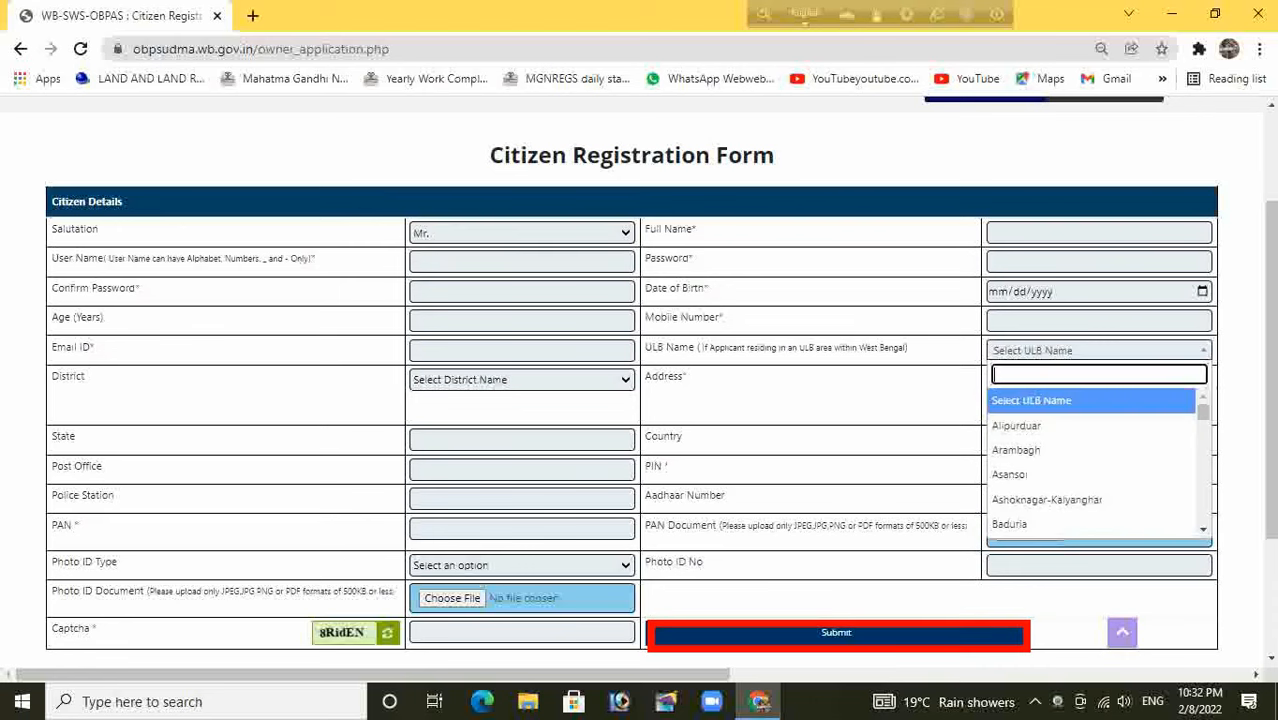
left_click(1098, 350)
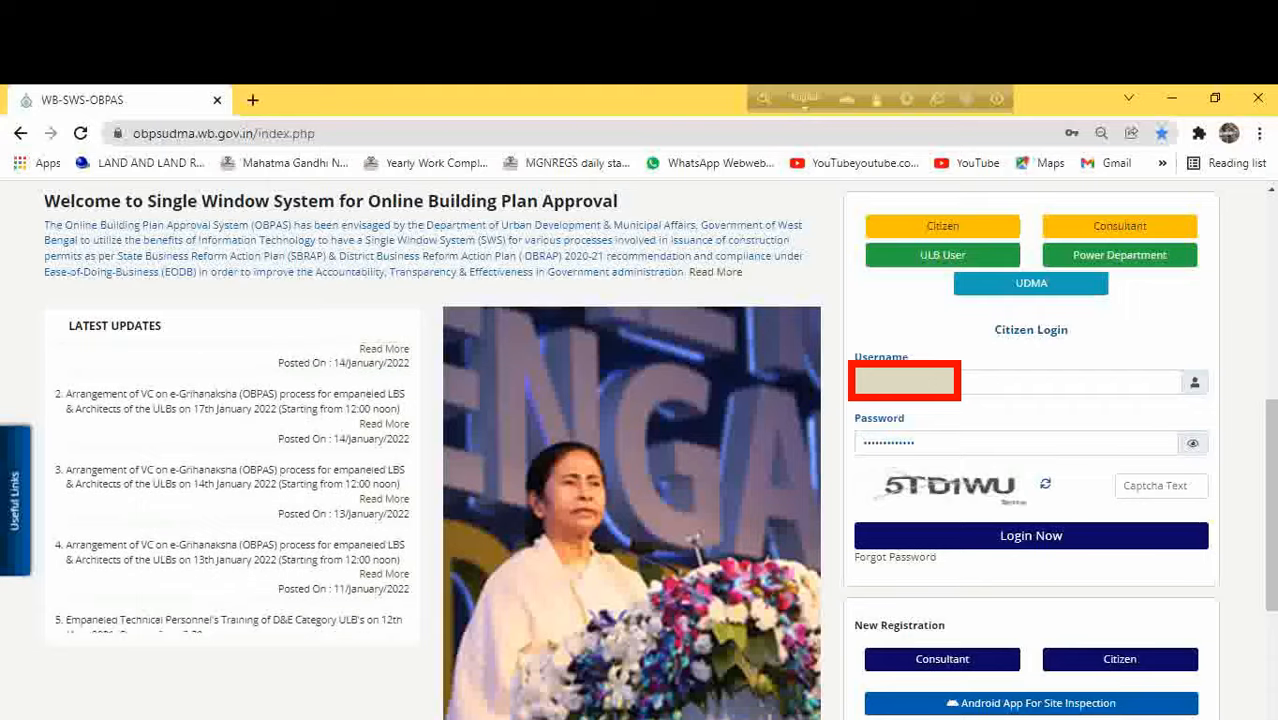
Submit the citizen login with the captcha, then enter and verify the four-character OTP
left_click(1160, 486)
type("5T")
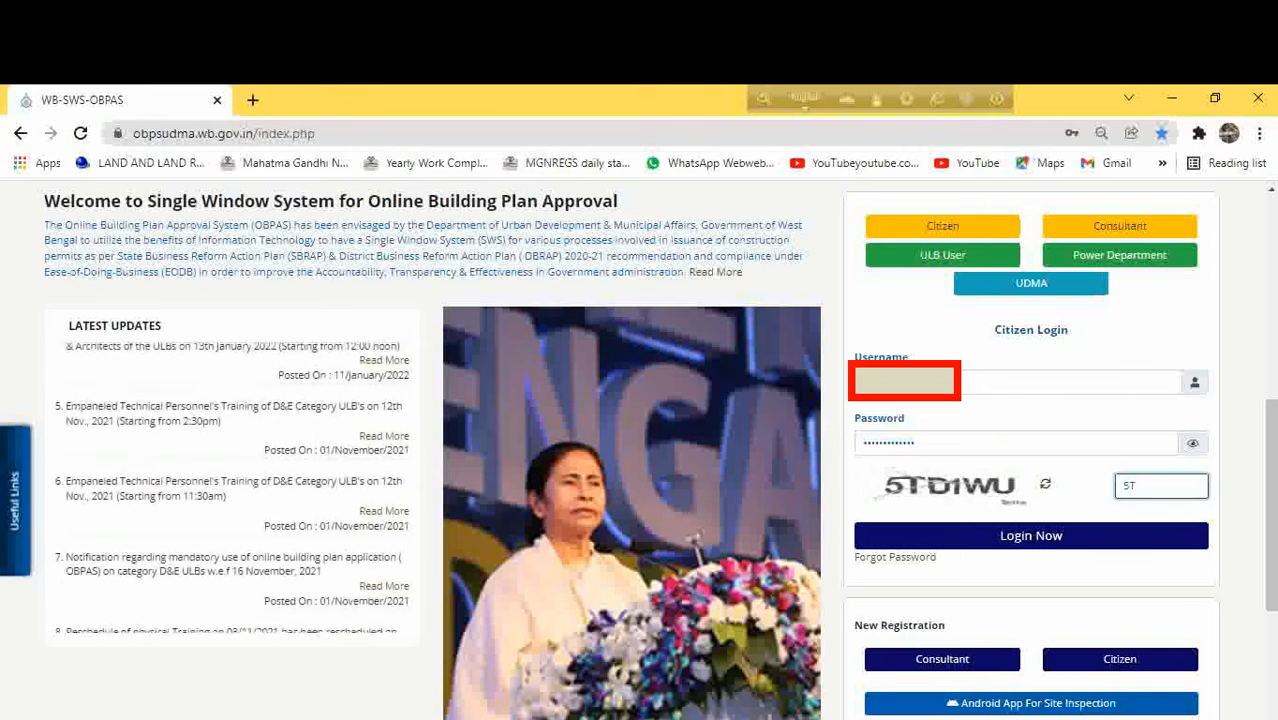
type("D")
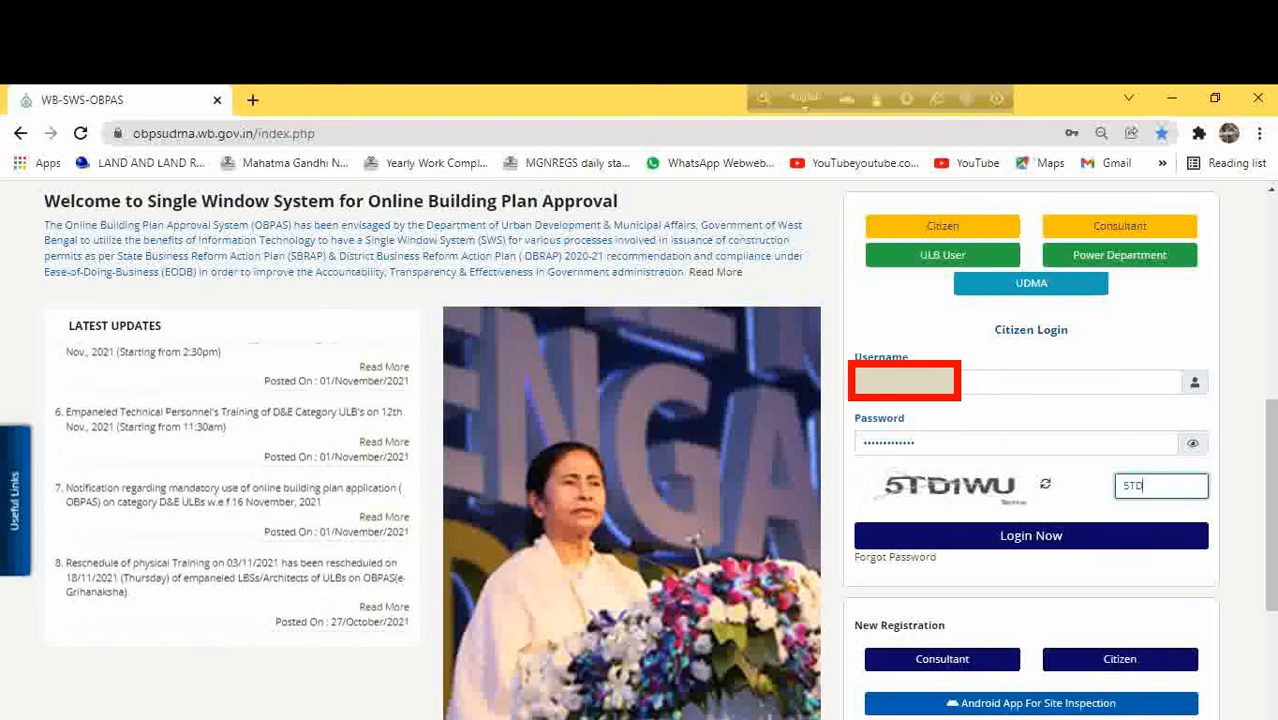
type("1")
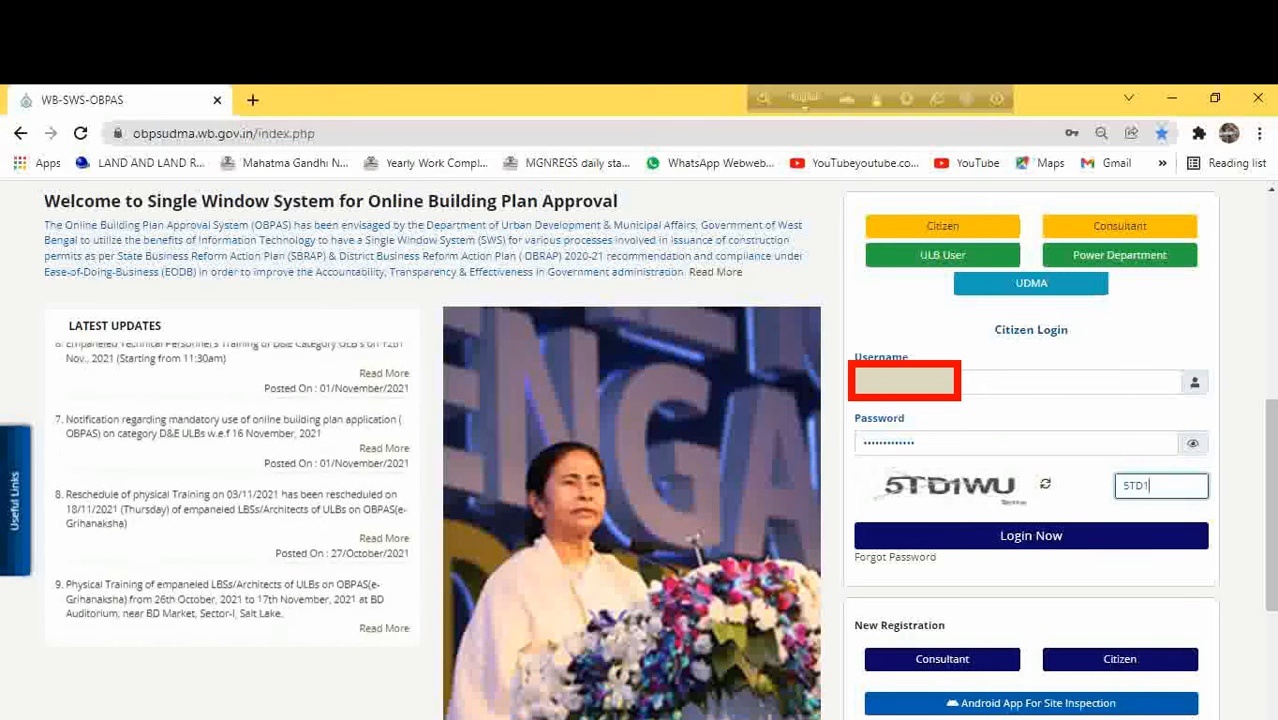
type("WU")
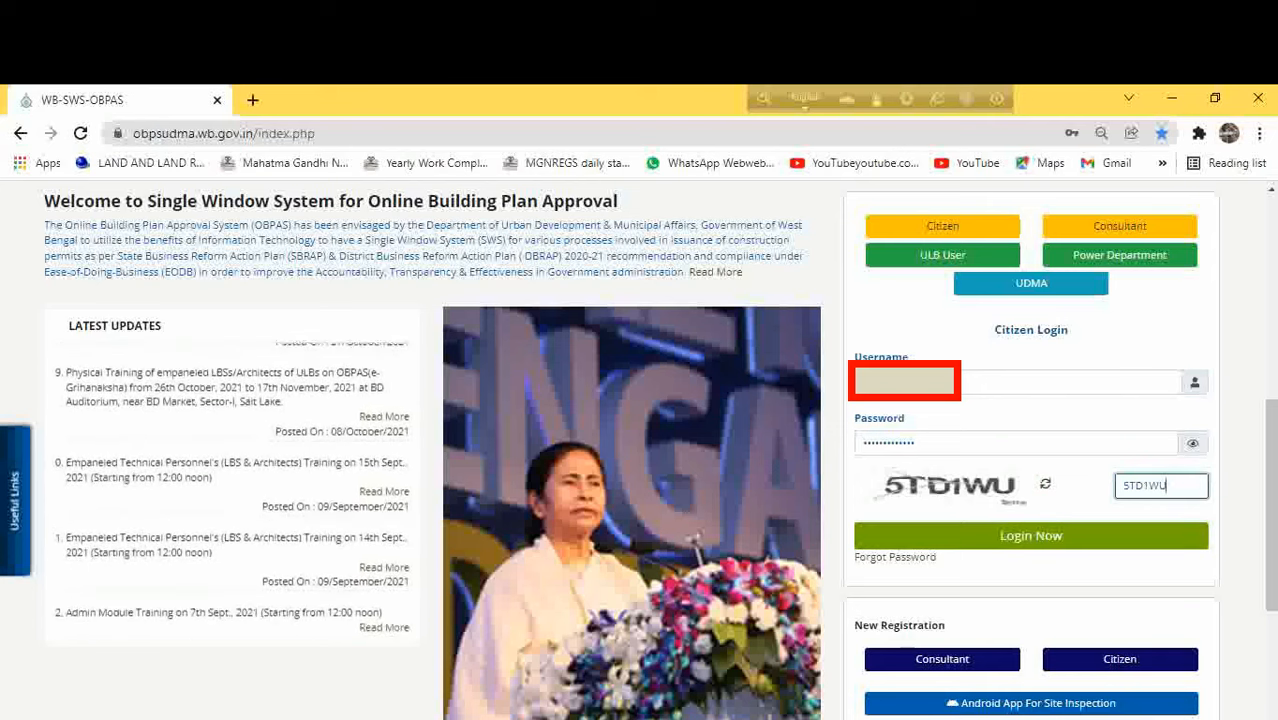
key("Return")
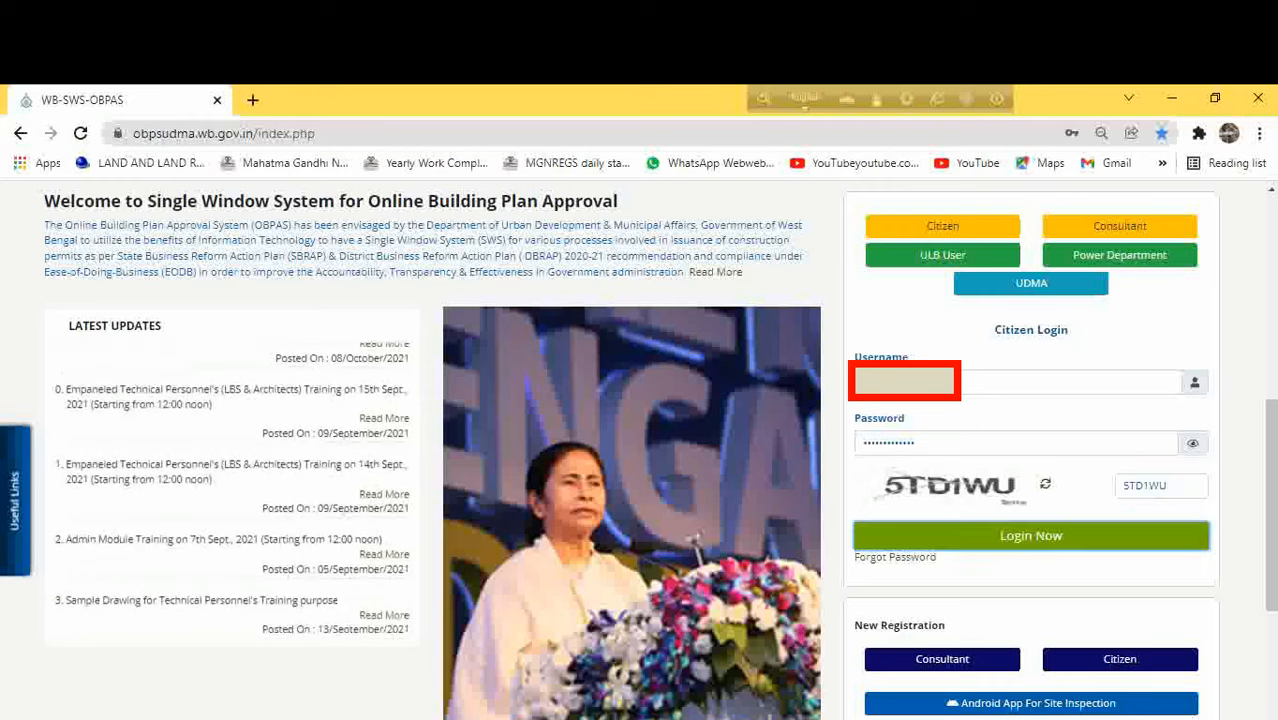
left_click(1109, 519)
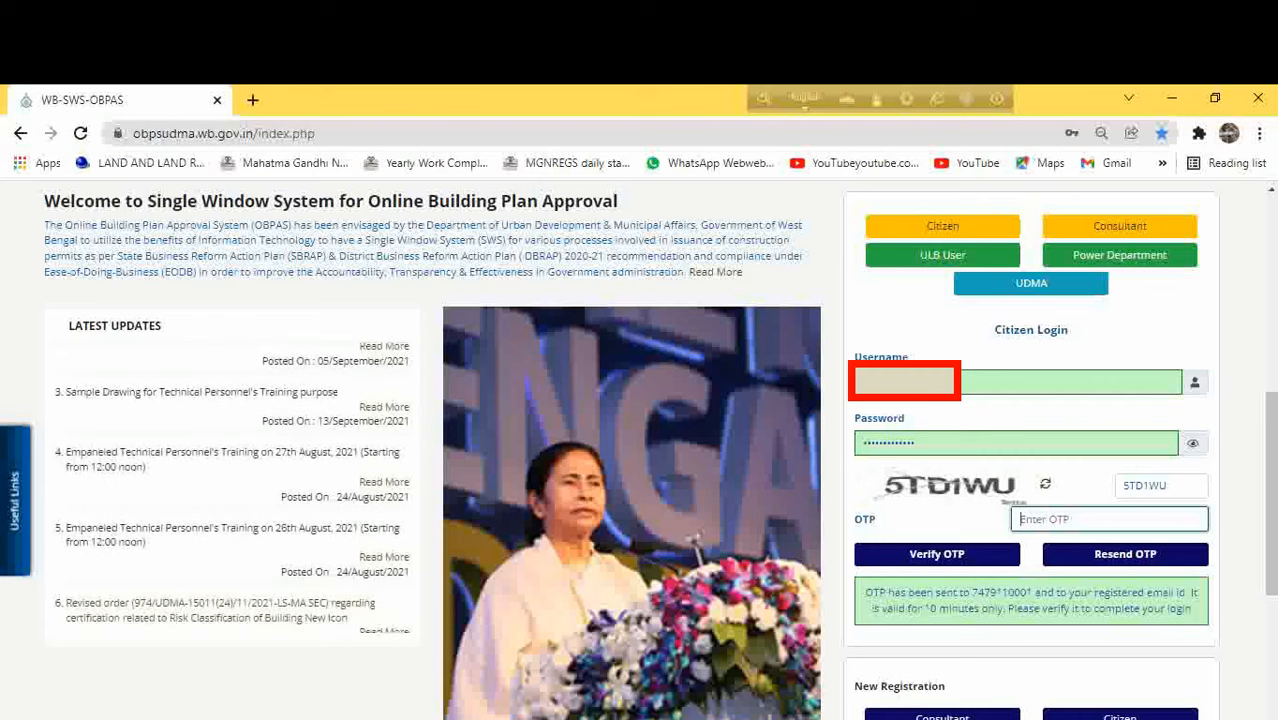
type("••••")
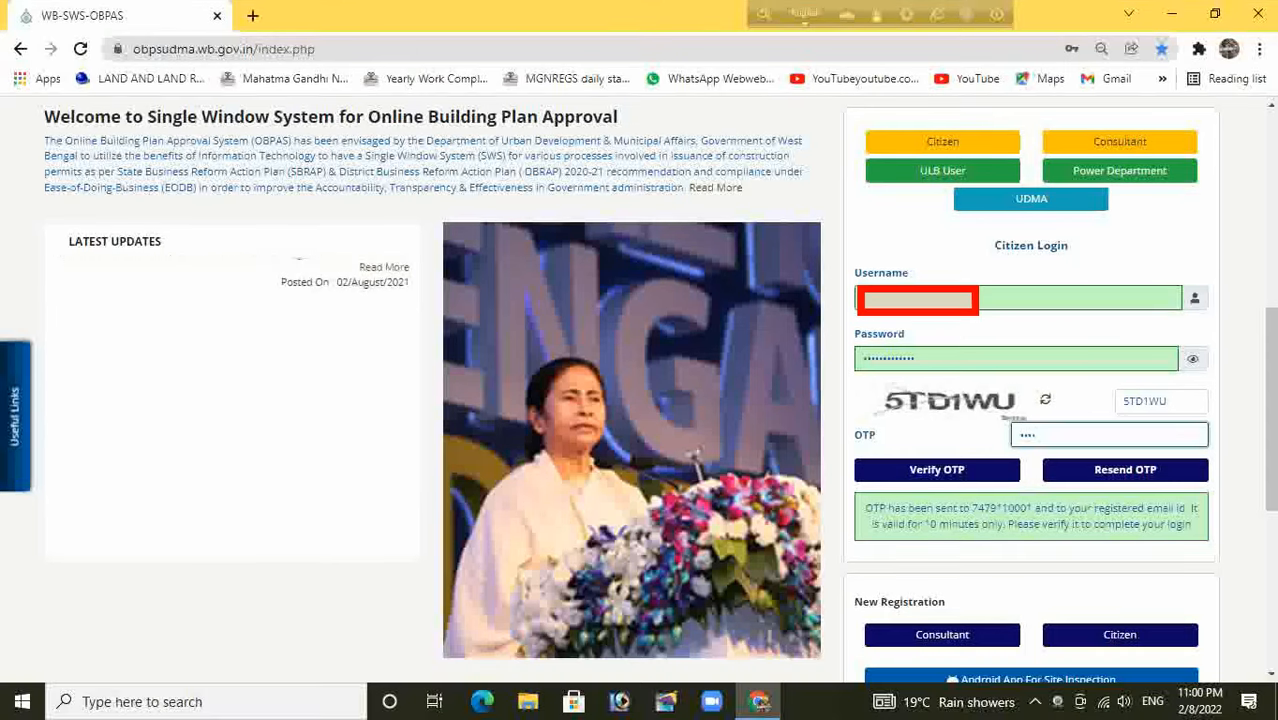
left_click(937, 470)
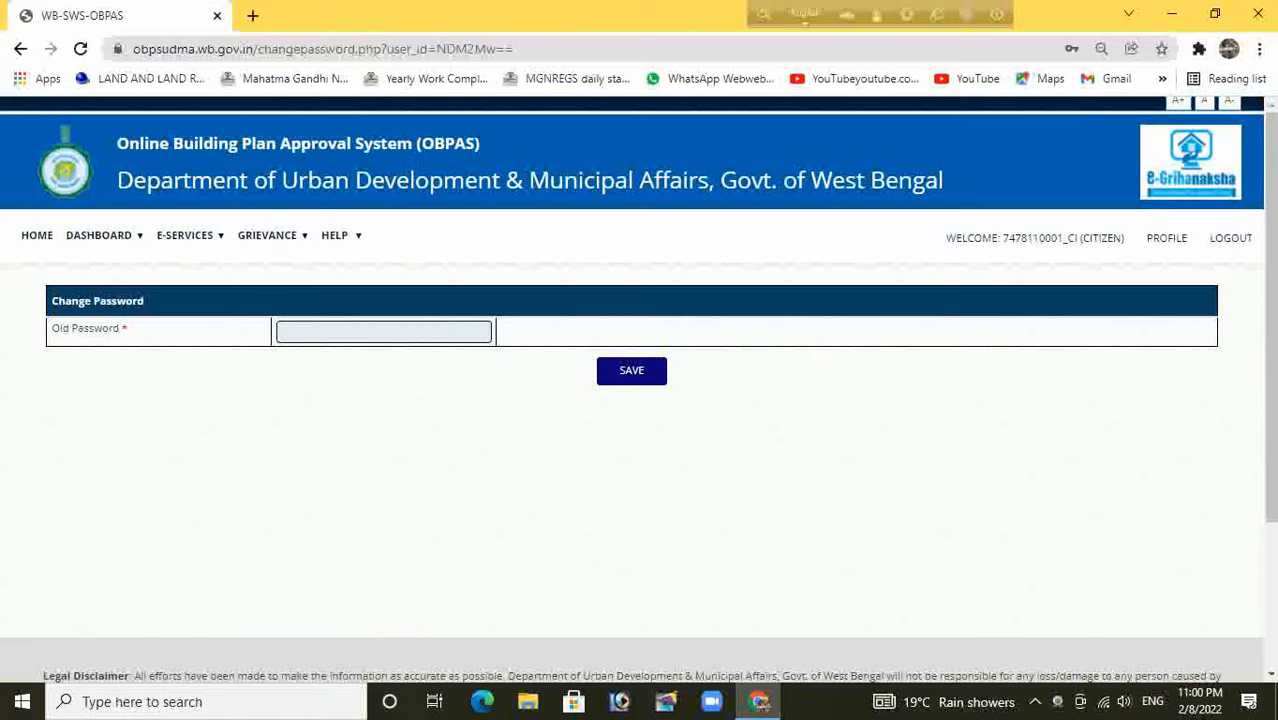
Enter the old account password on the Change Password form and submit it
left_click(384, 332)
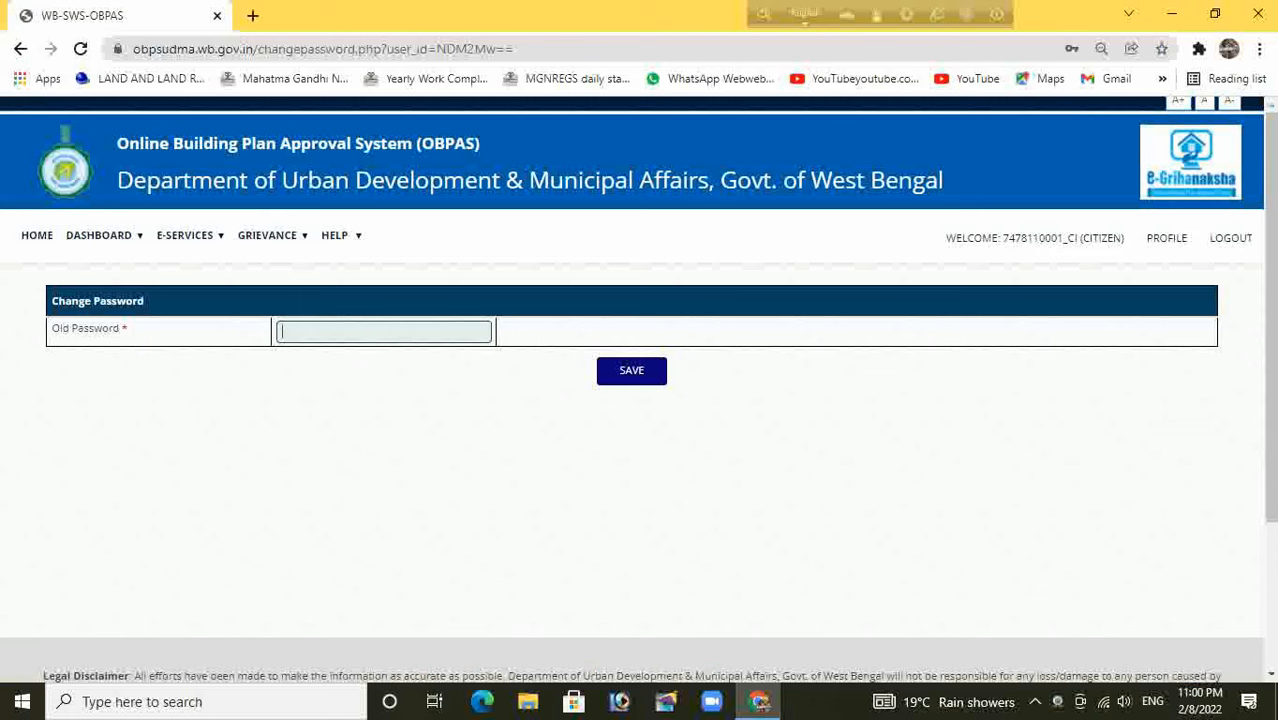
type("•••••••••••••")
key("Tab")
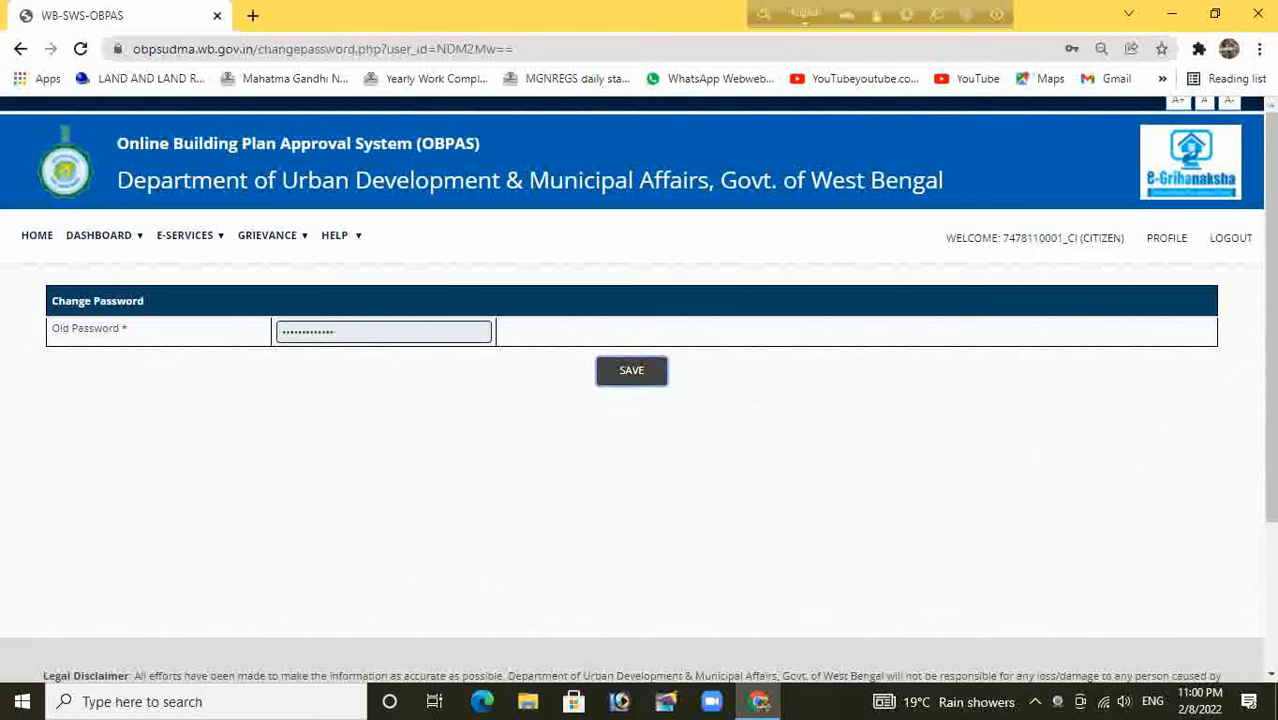
key("Return")
Enter and confirm the new password, then submit the password change
left_click(485, 361)
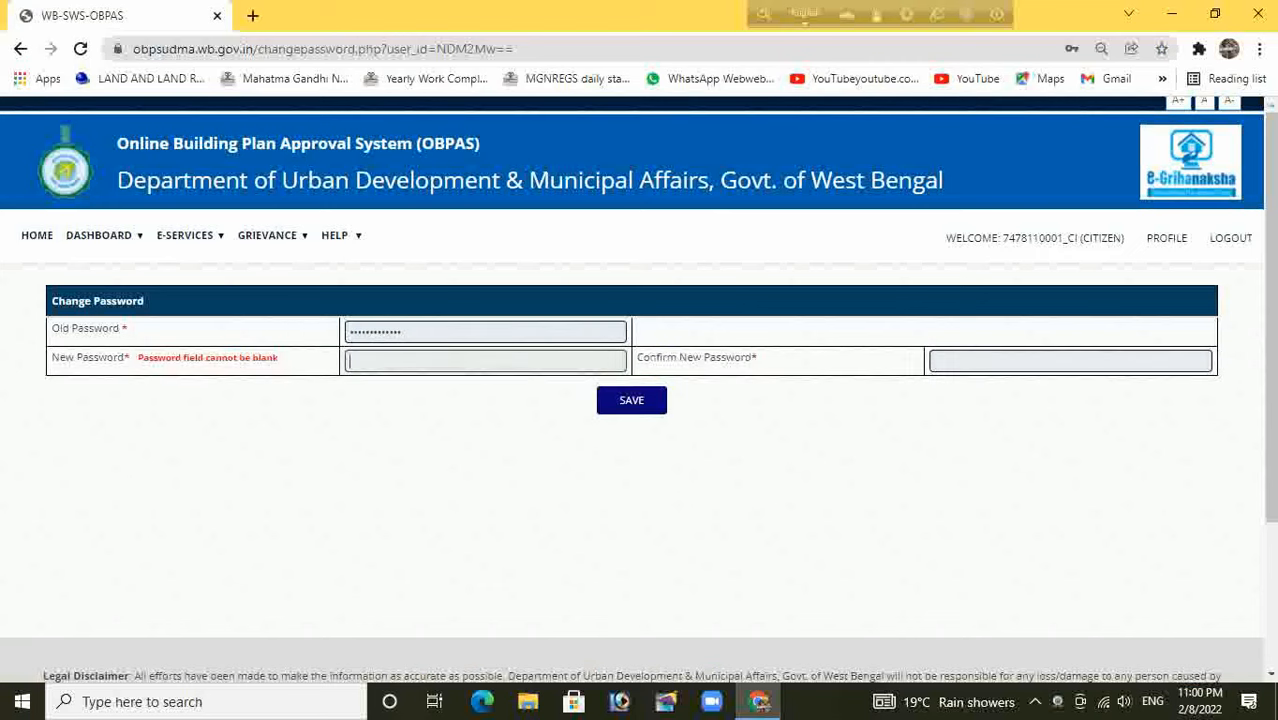
type("••••••••")
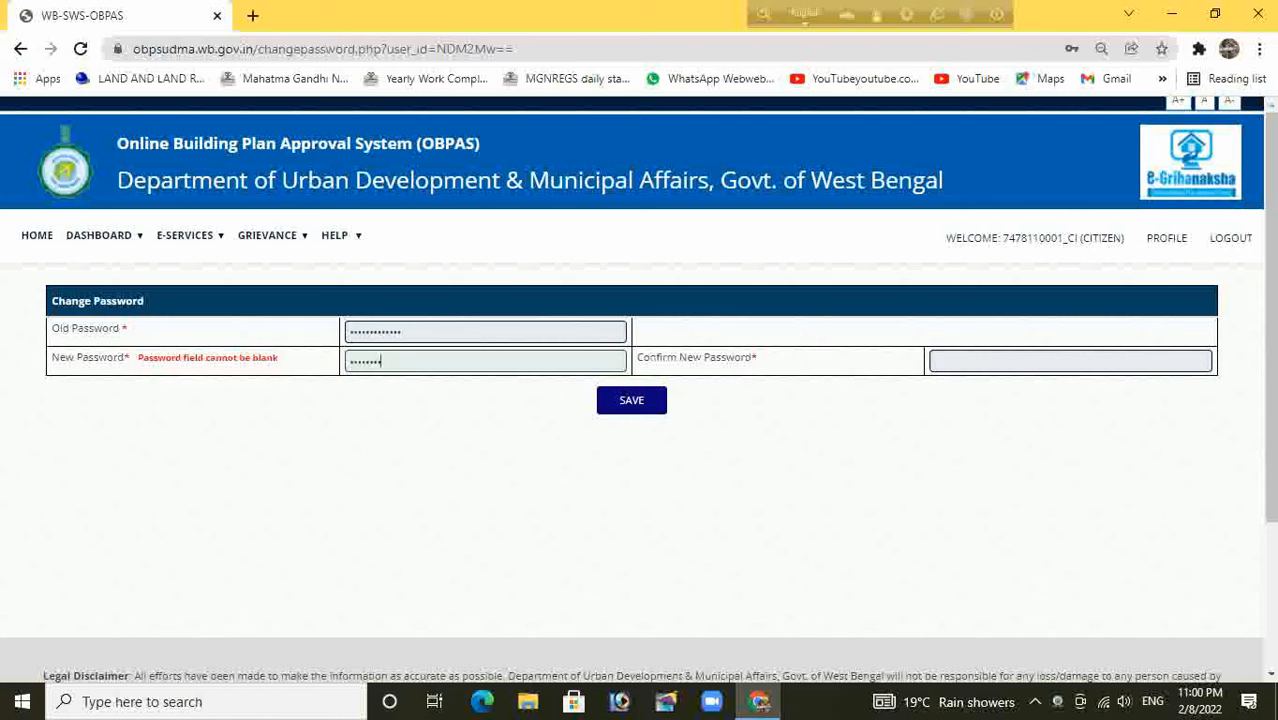
type("•••••")
left_click(1070, 361)
type("••••••••")
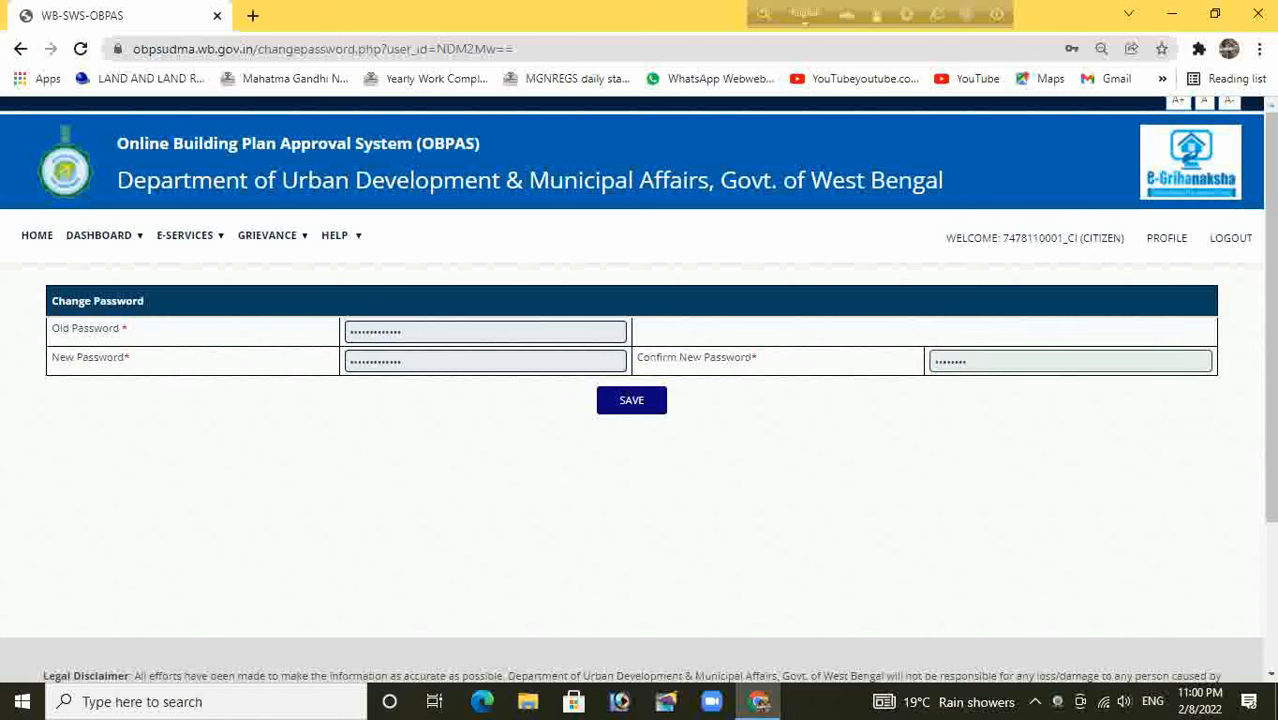
type("•••••")
key("Tab")
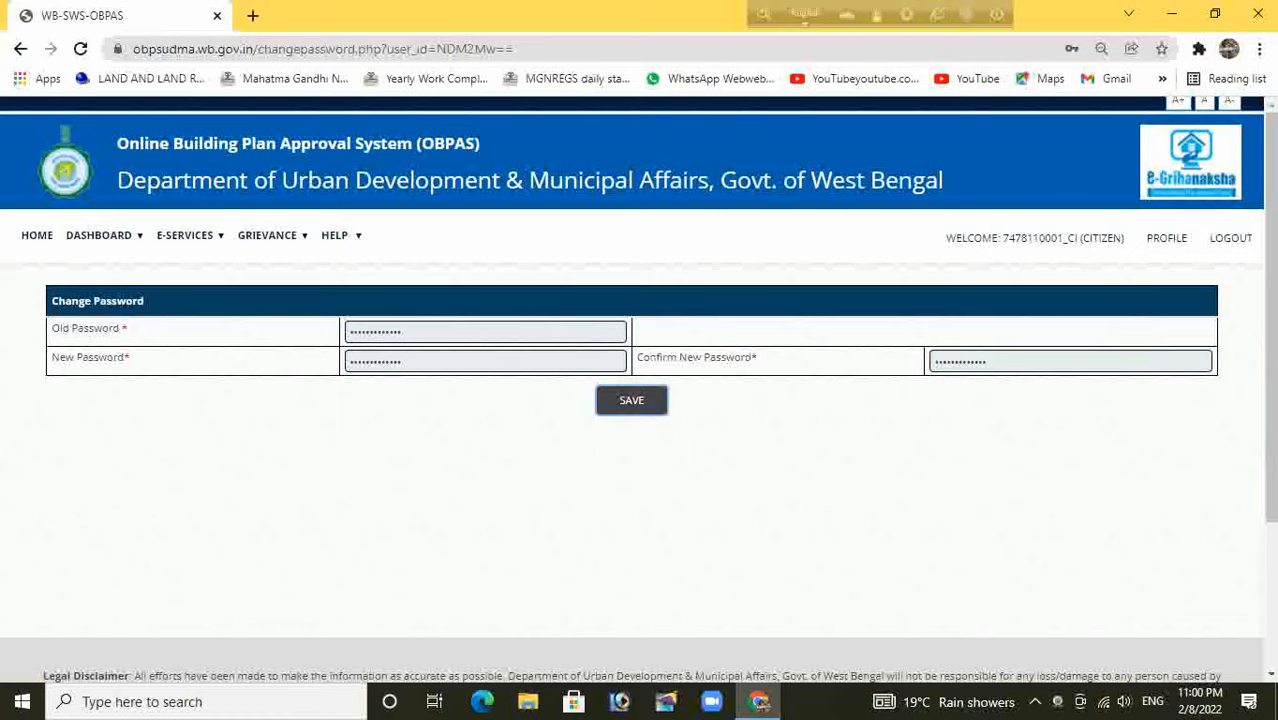
key("Return")
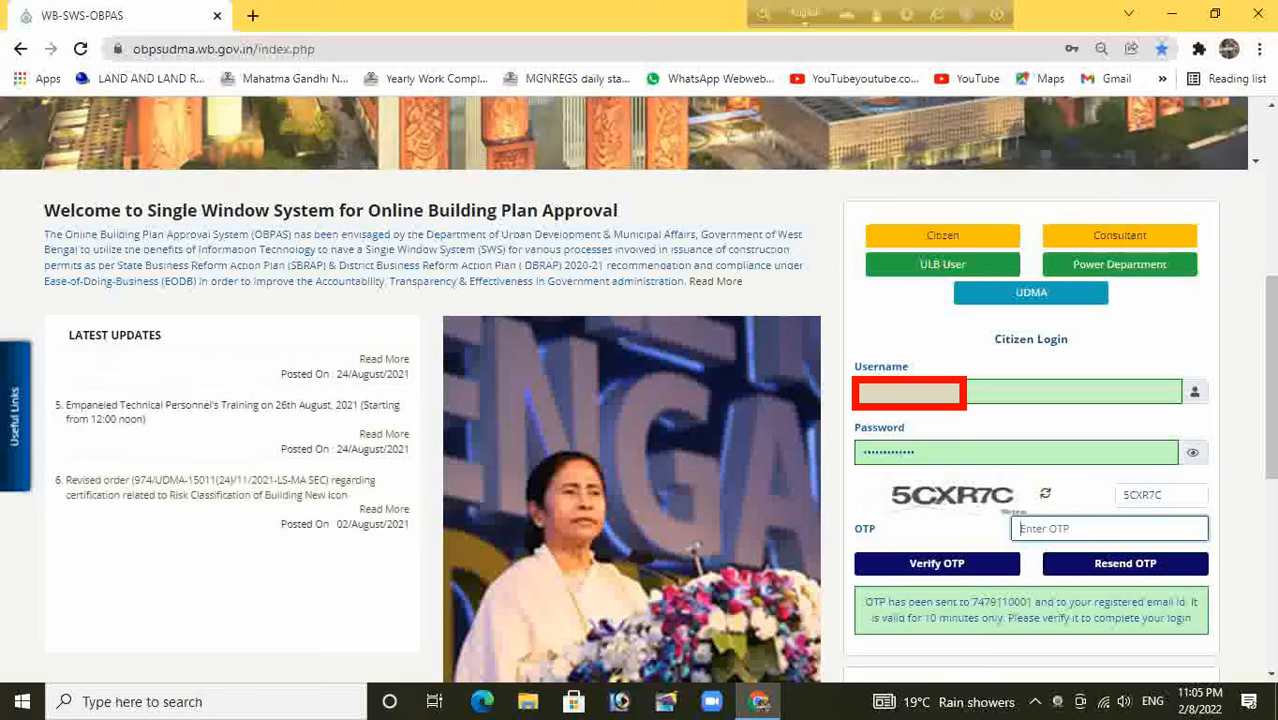
Enter the four-character login OTP and submit it to log in
type("••••")
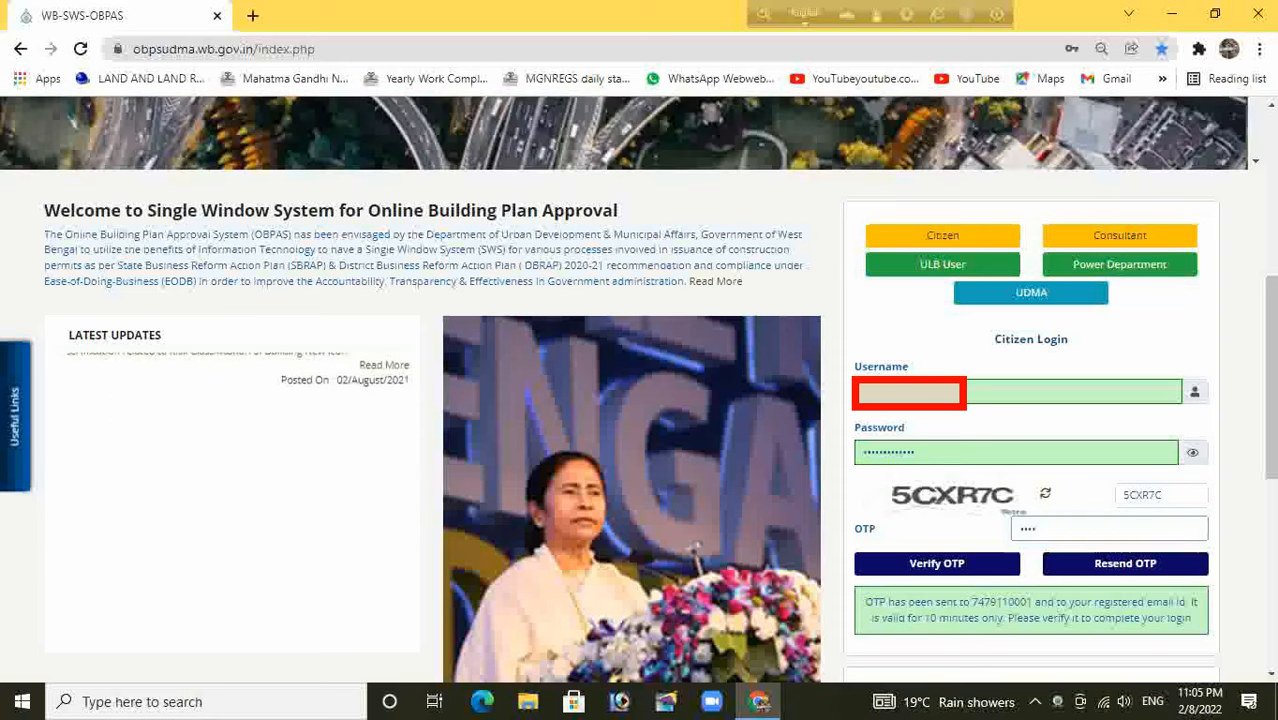
key("Return")
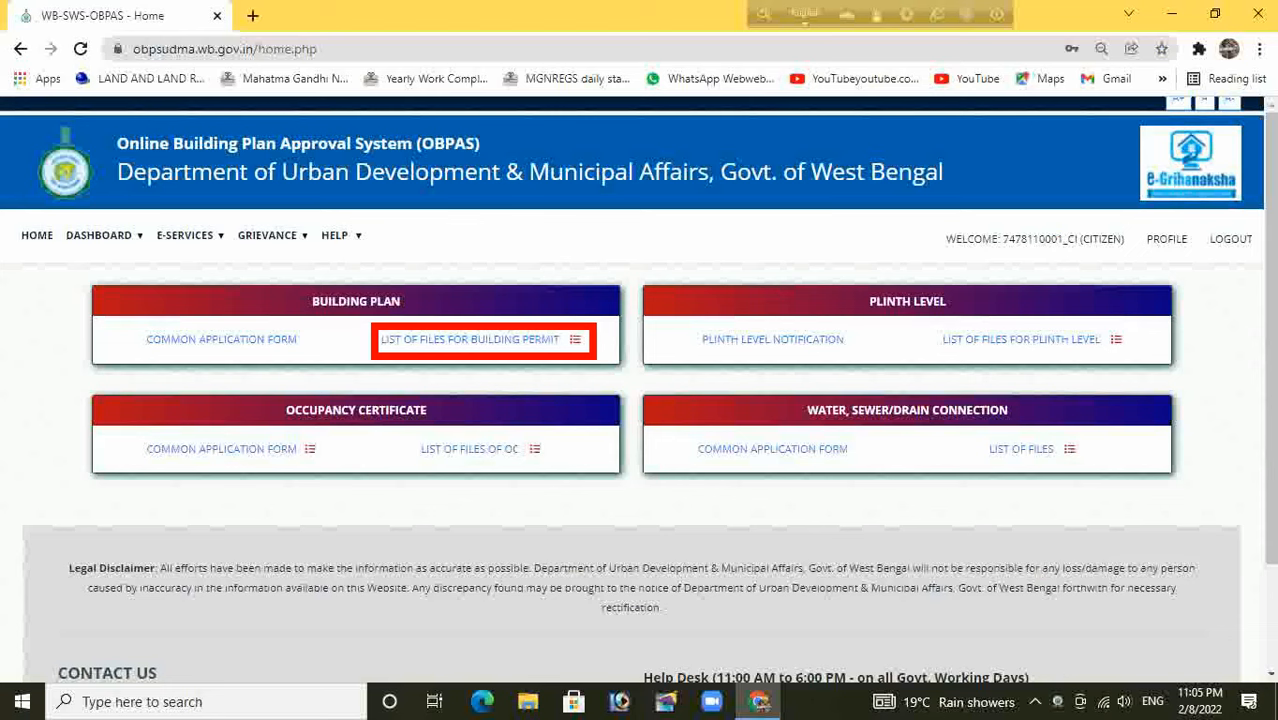
Start the Building Plan Common Application Form with the Site Plan – Building Plan combination
left_click(221, 339)
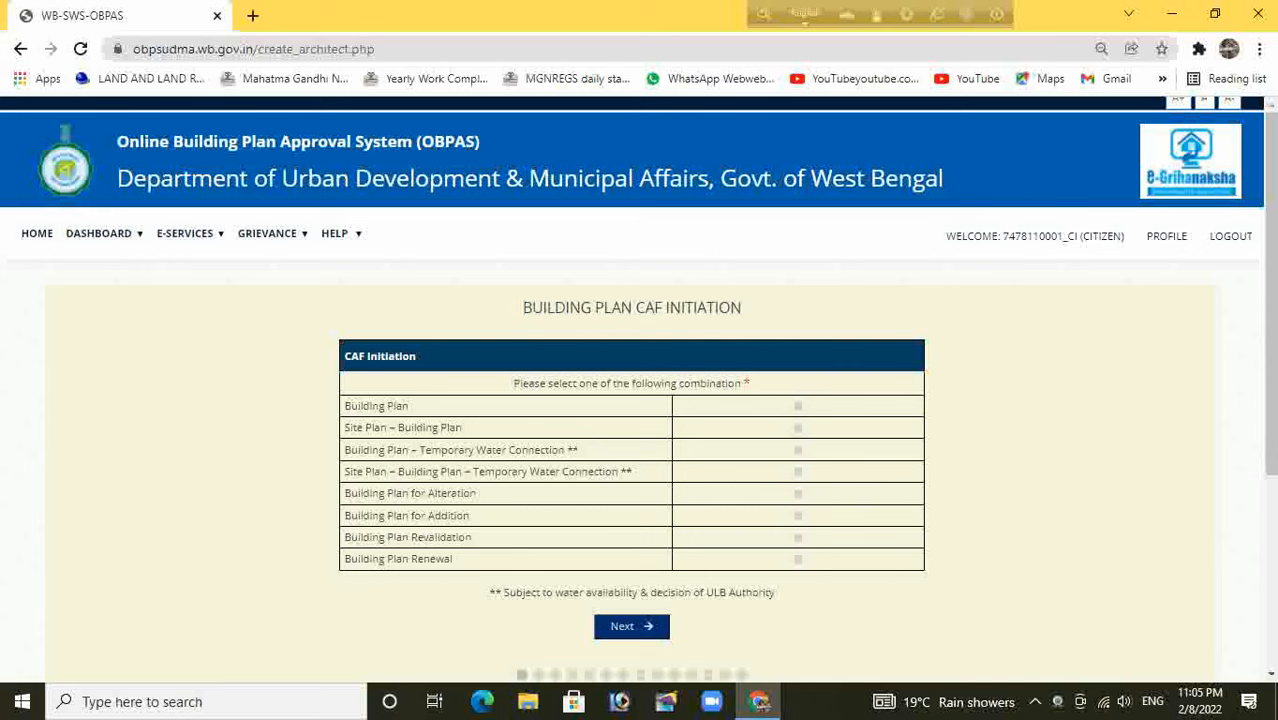
left_click(798, 428)
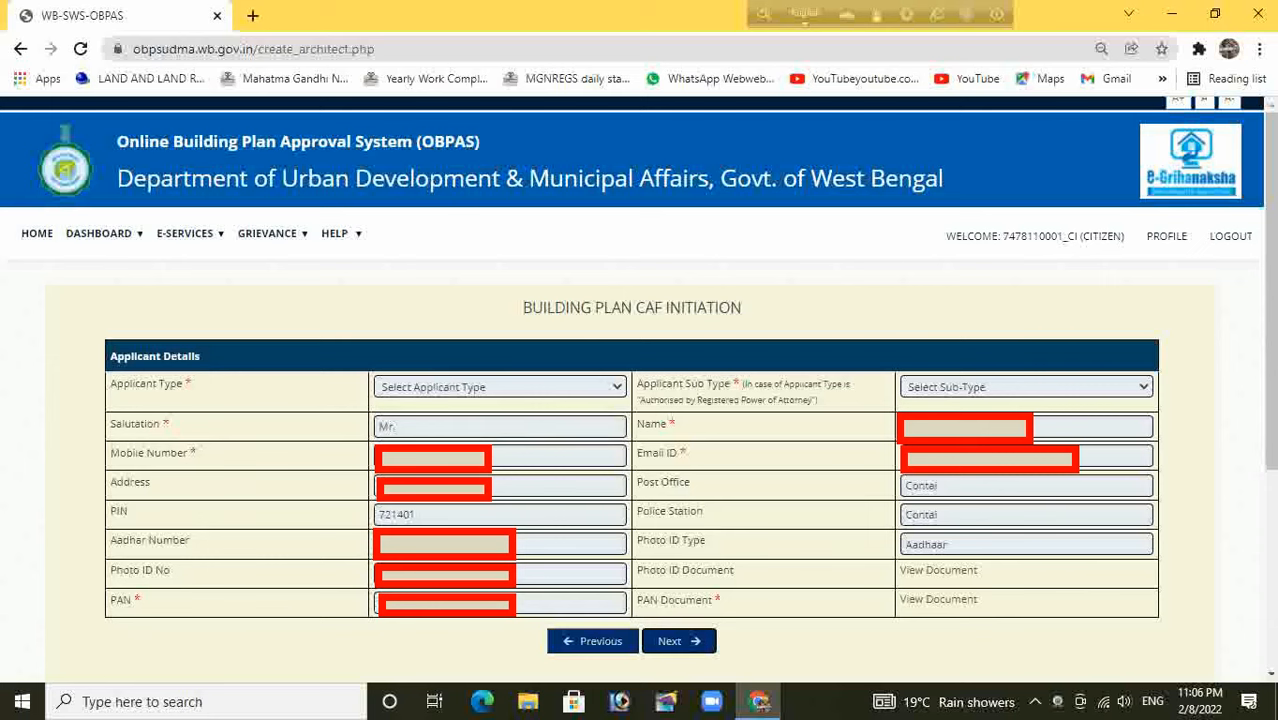
Set the applicant type to Owner / Lessee and continue to Site Details
left_click(500, 387)
key("Down")
key("Down")
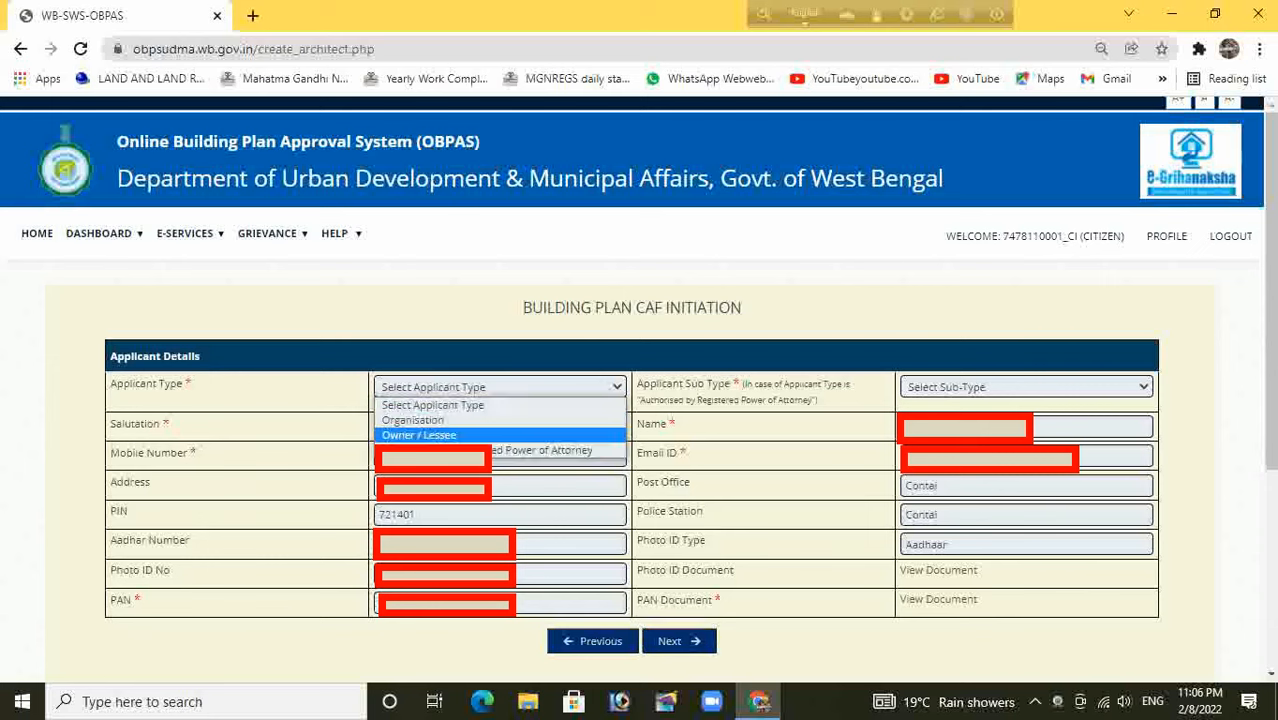
key("Down")
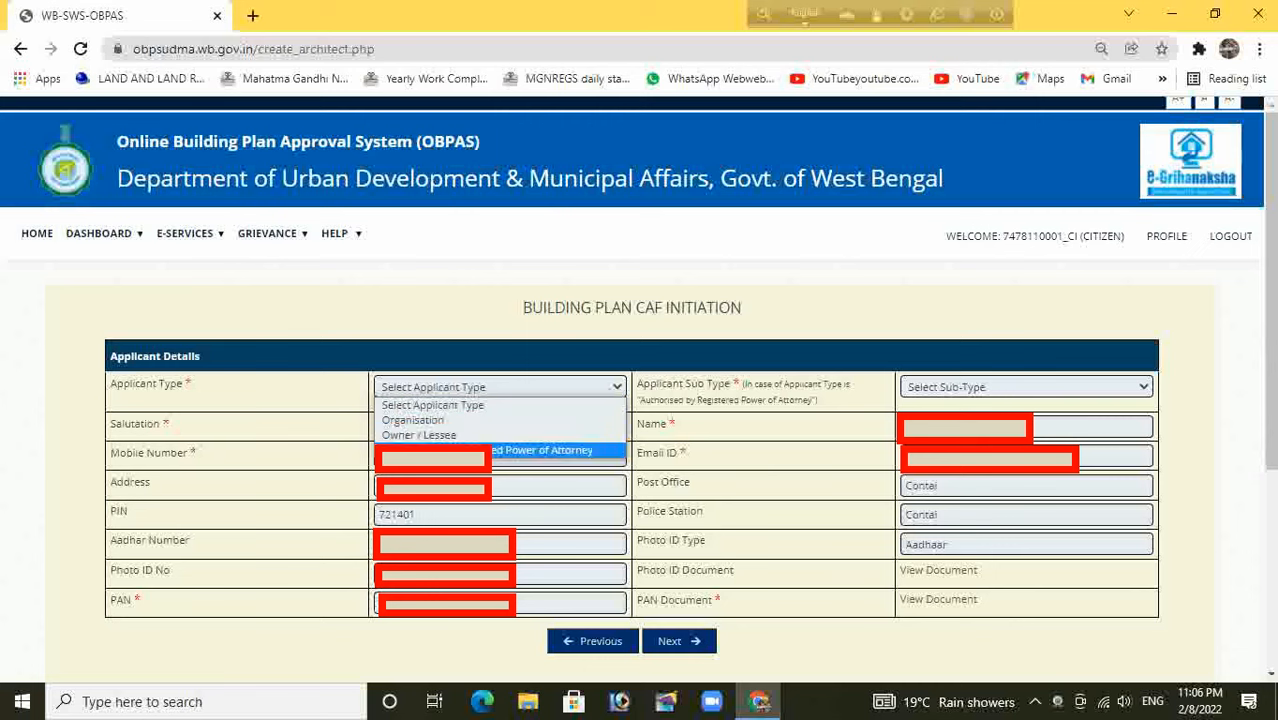
key("Up")
key("Return")
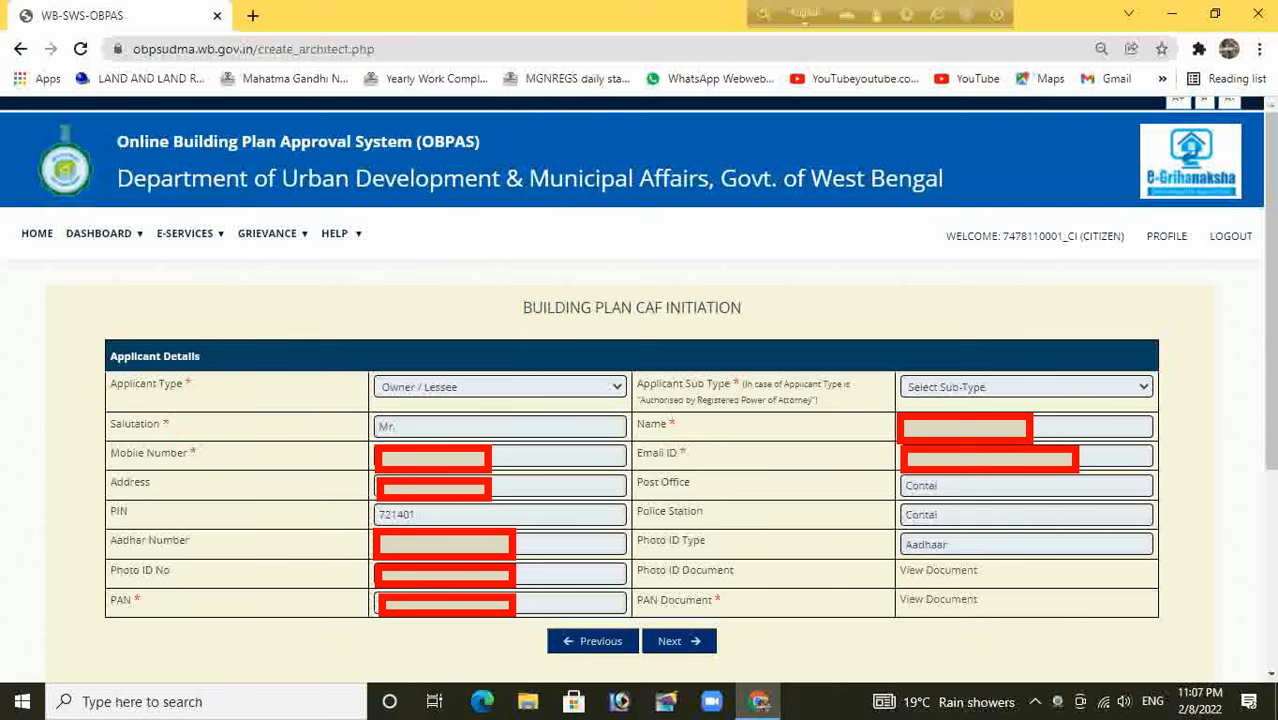
left_click(1166, 236)
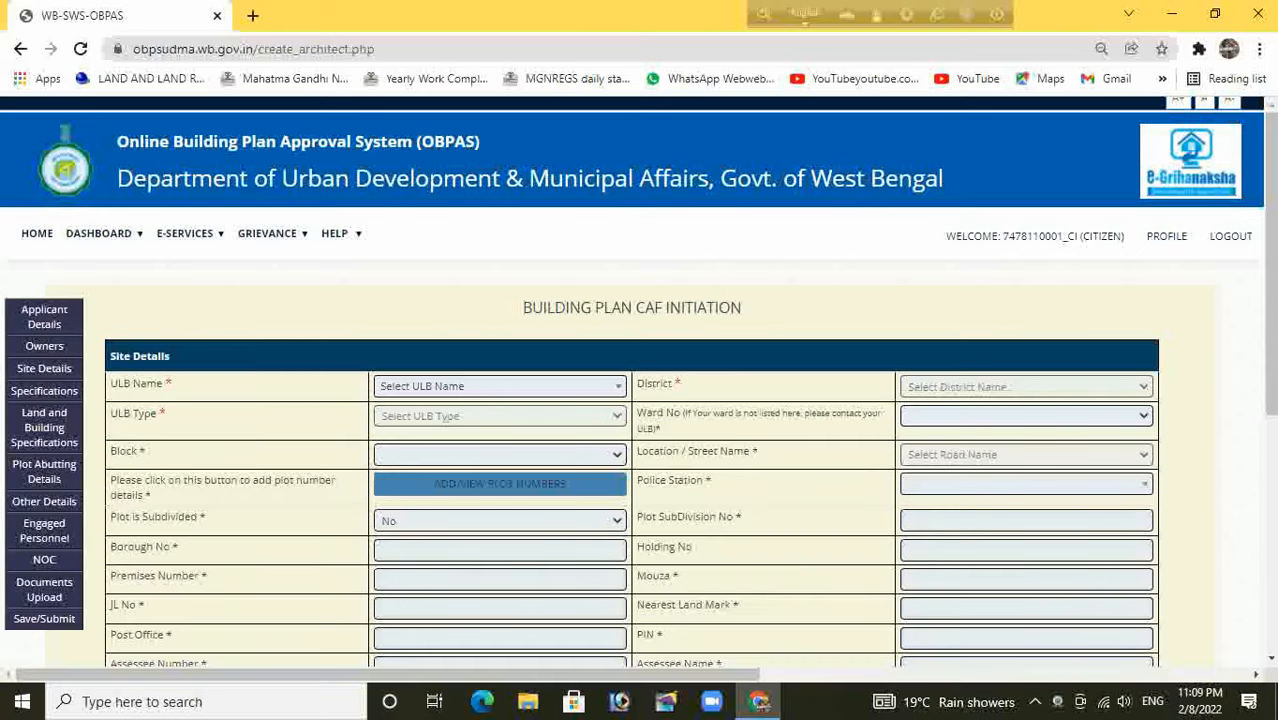
Set ULB Name to Contai and Ward No to 12
left_click(500, 386)
type("contai")
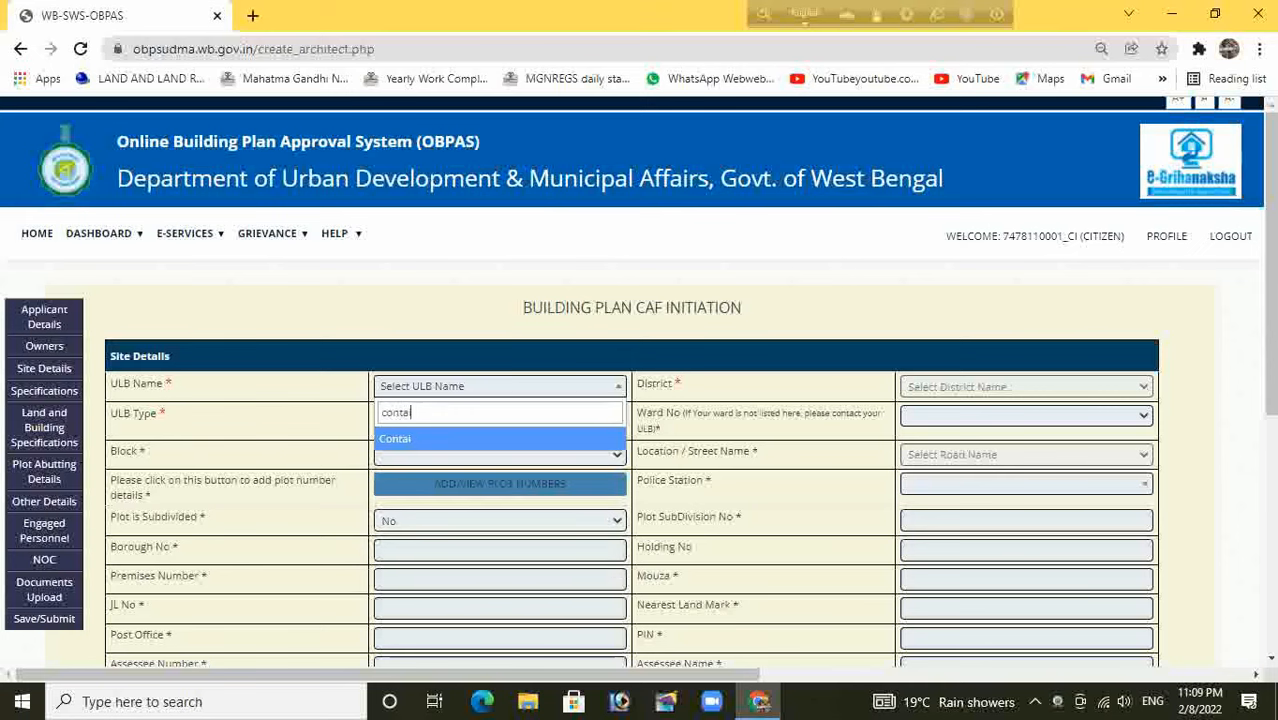
key("Return")
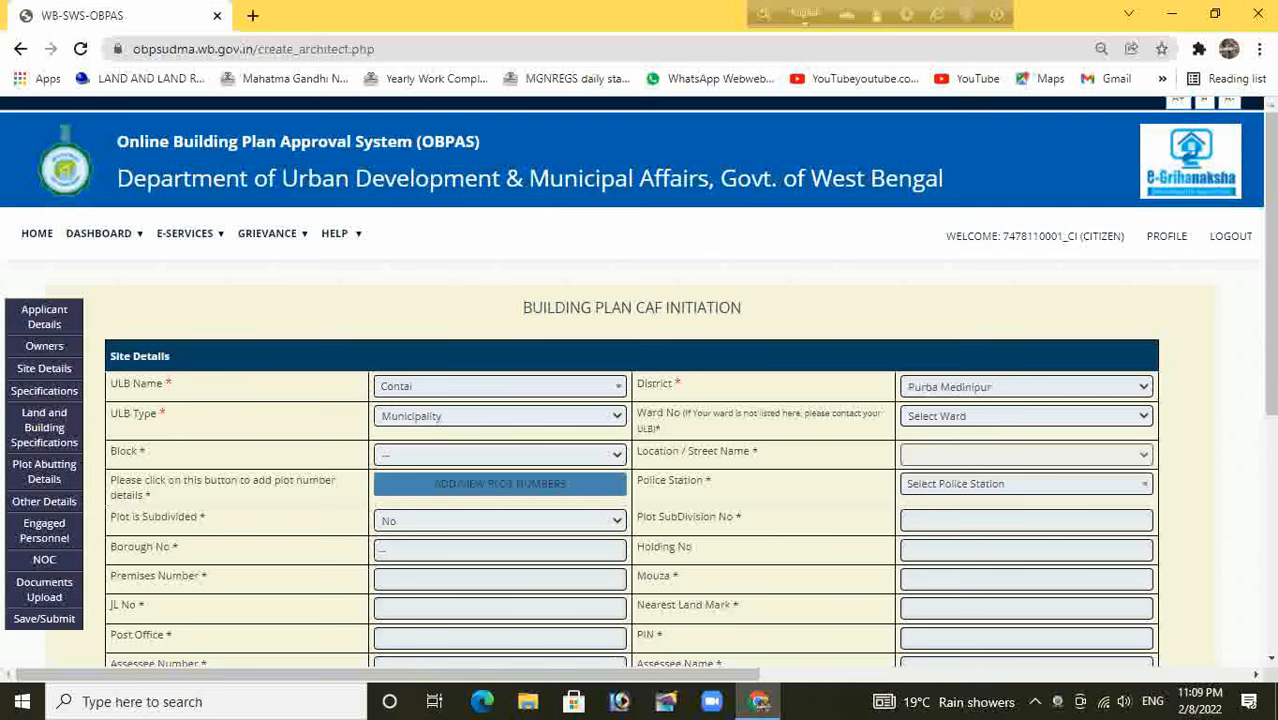
left_click(1026, 416)
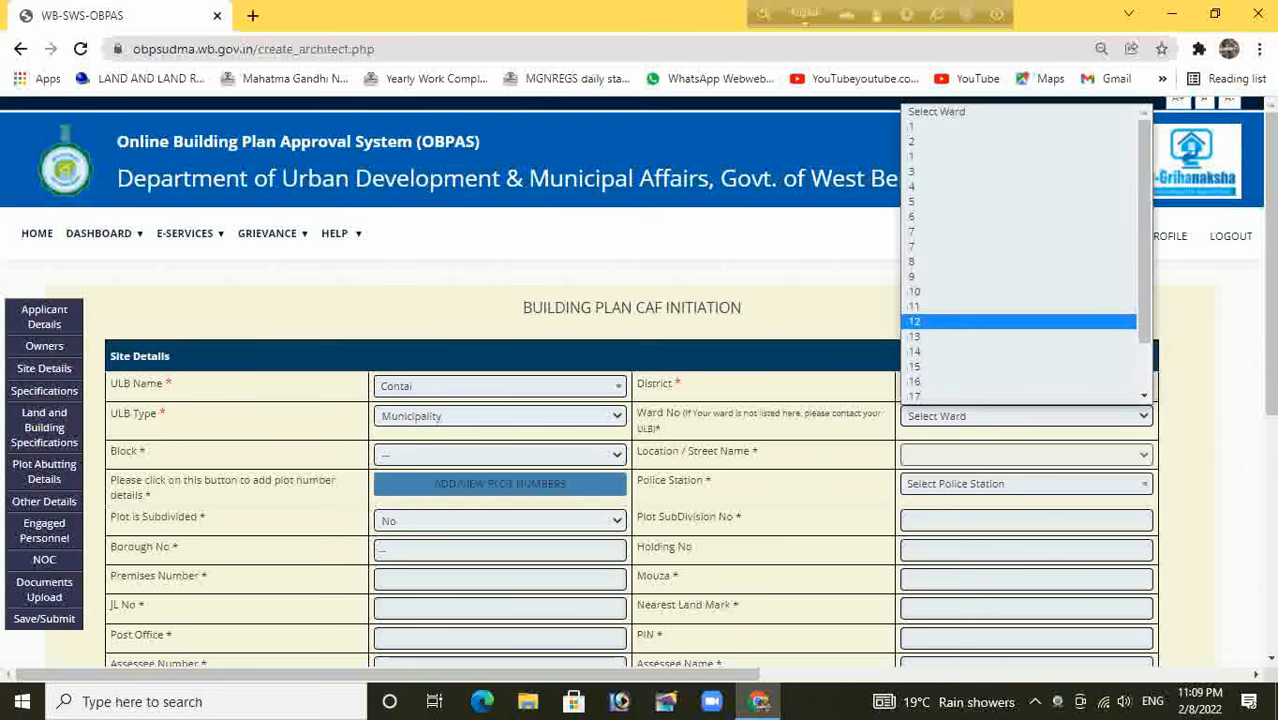
left_click(1018, 322)
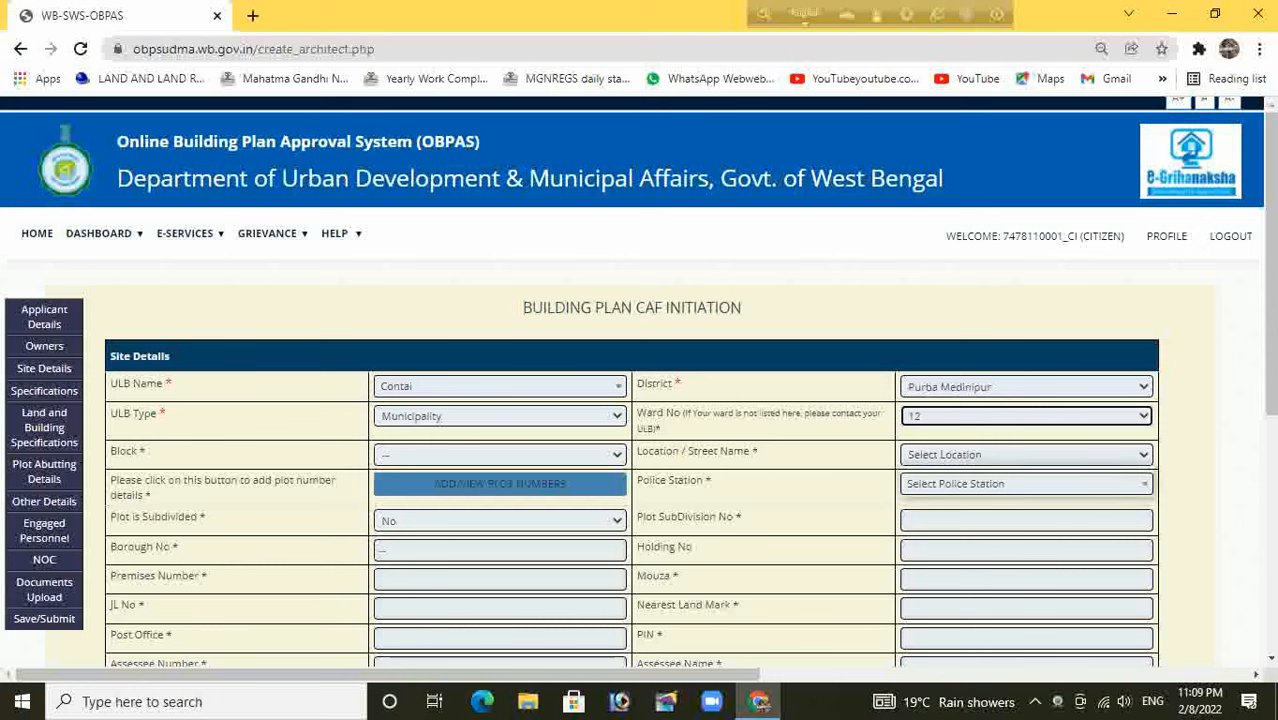
Choose Other Location for the street and enter 'Jagannathpur Raod'
left_click(1026, 455)
left_click(1000, 473)
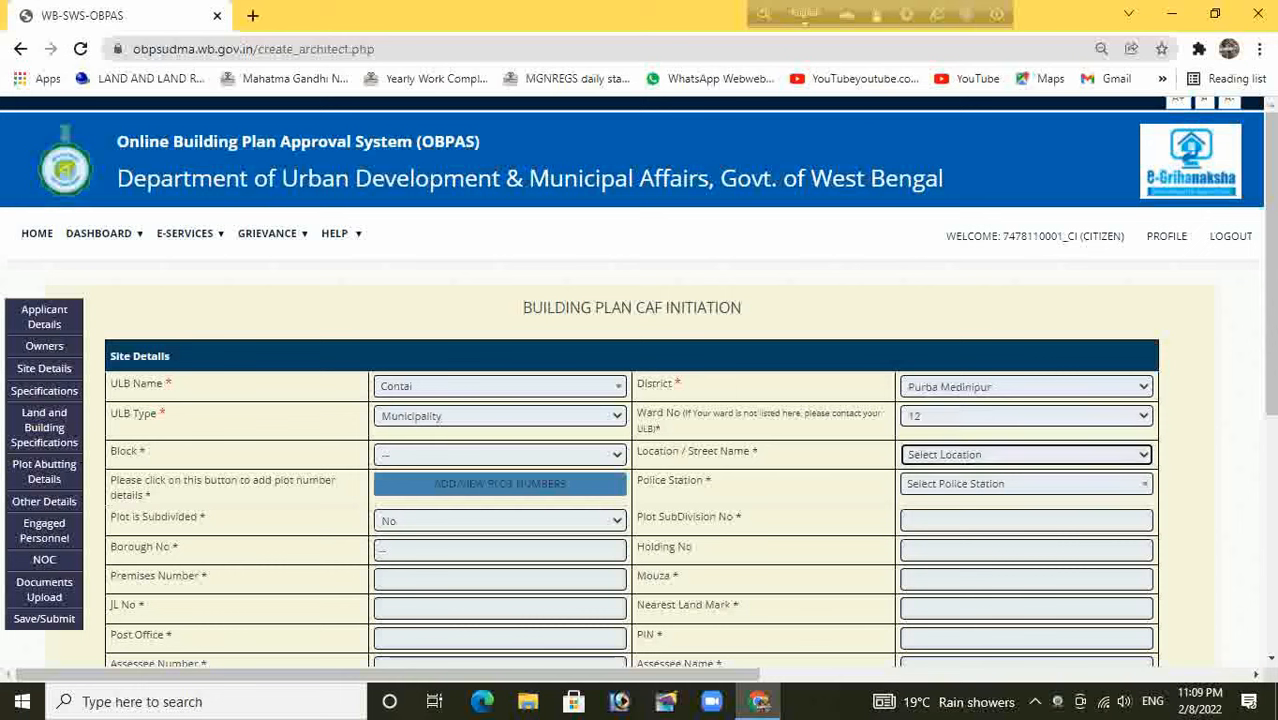
left_click(1010, 484)
left_click(1010, 484)
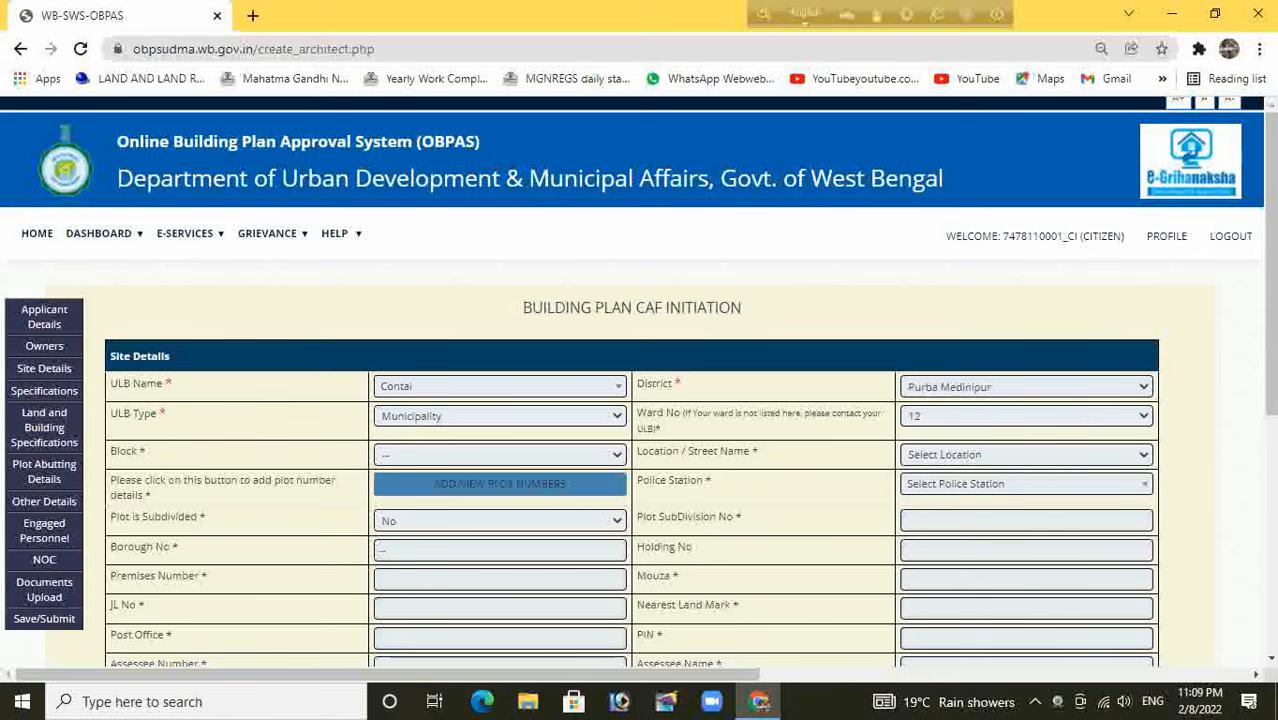
left_click(1026, 455)
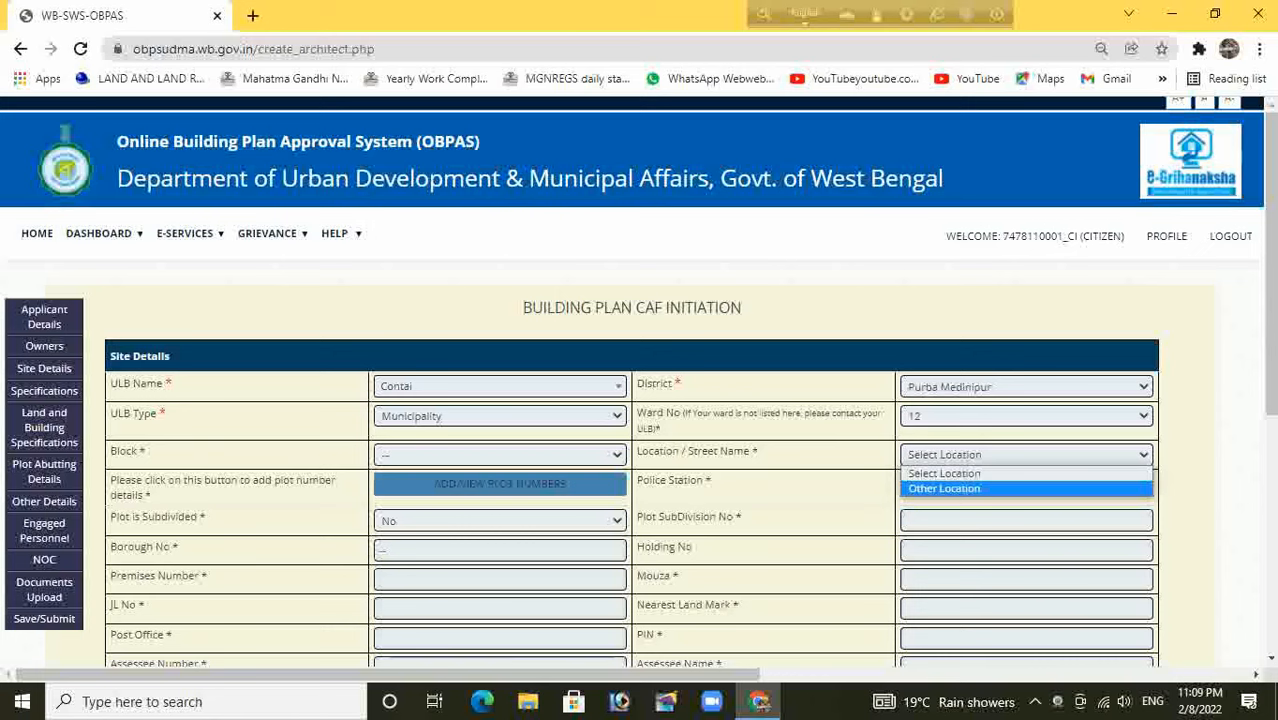
key("Return")
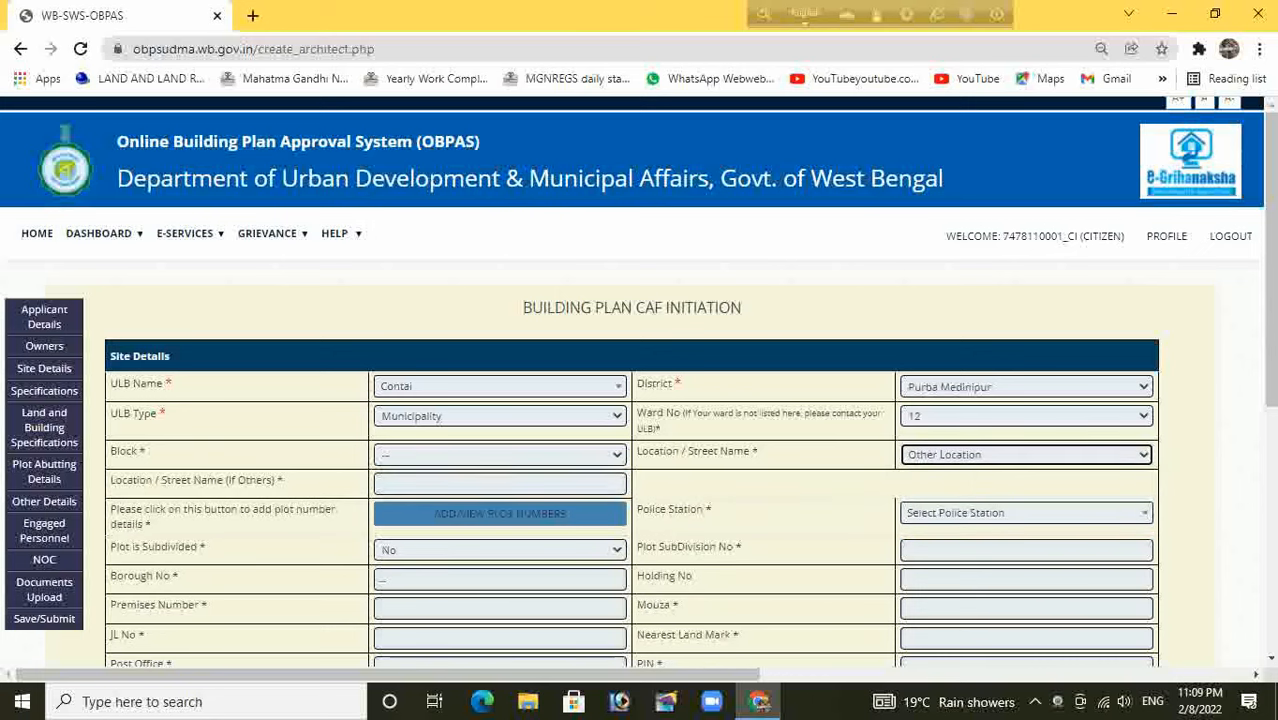
left_click(499, 484)
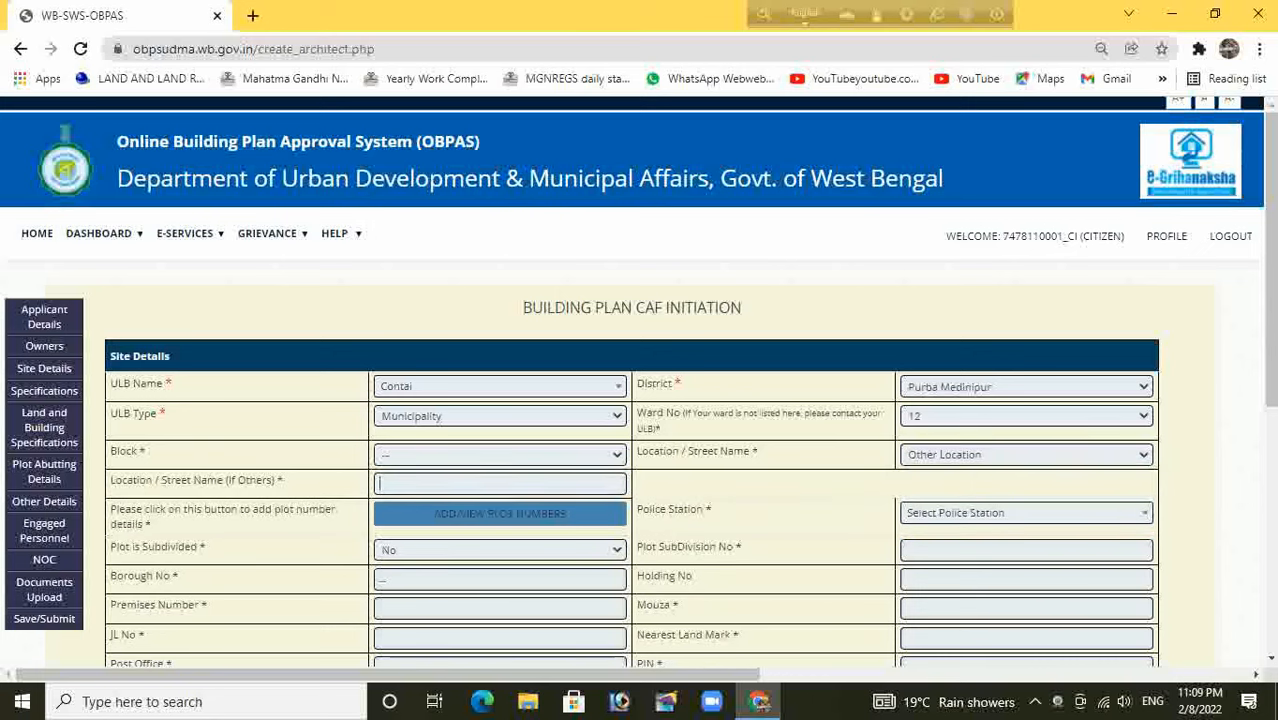
type("Jagannathpur Raos")
key("BackSpace")
type("d")
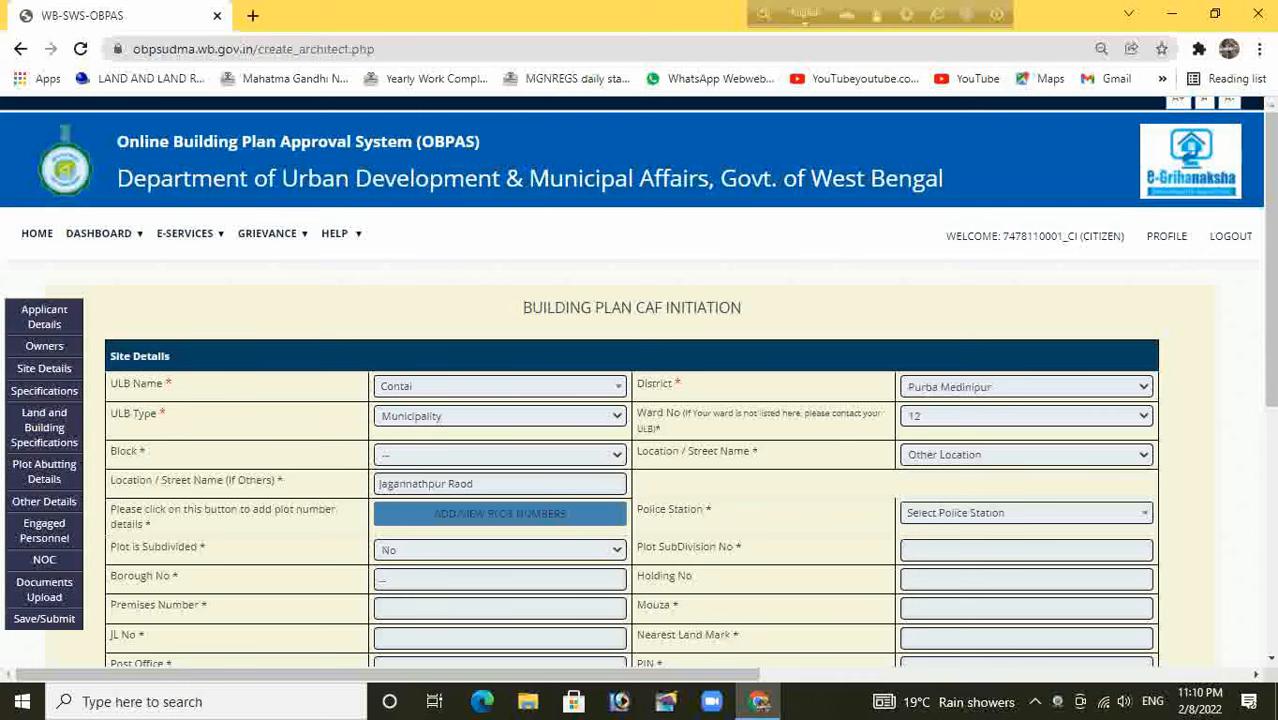
Add an LR plot number 904 with Khatian number 3840 to the plot table
left_click(500, 514)
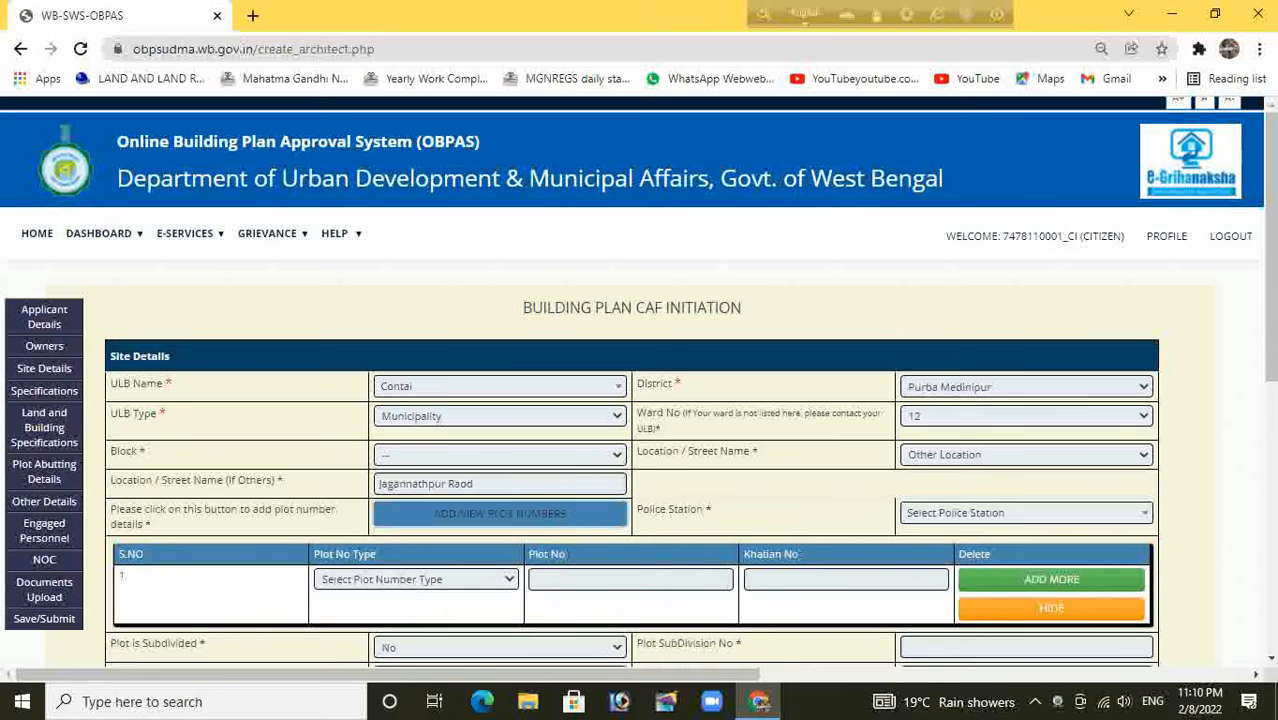
scroll(638, 382, "down", 1)
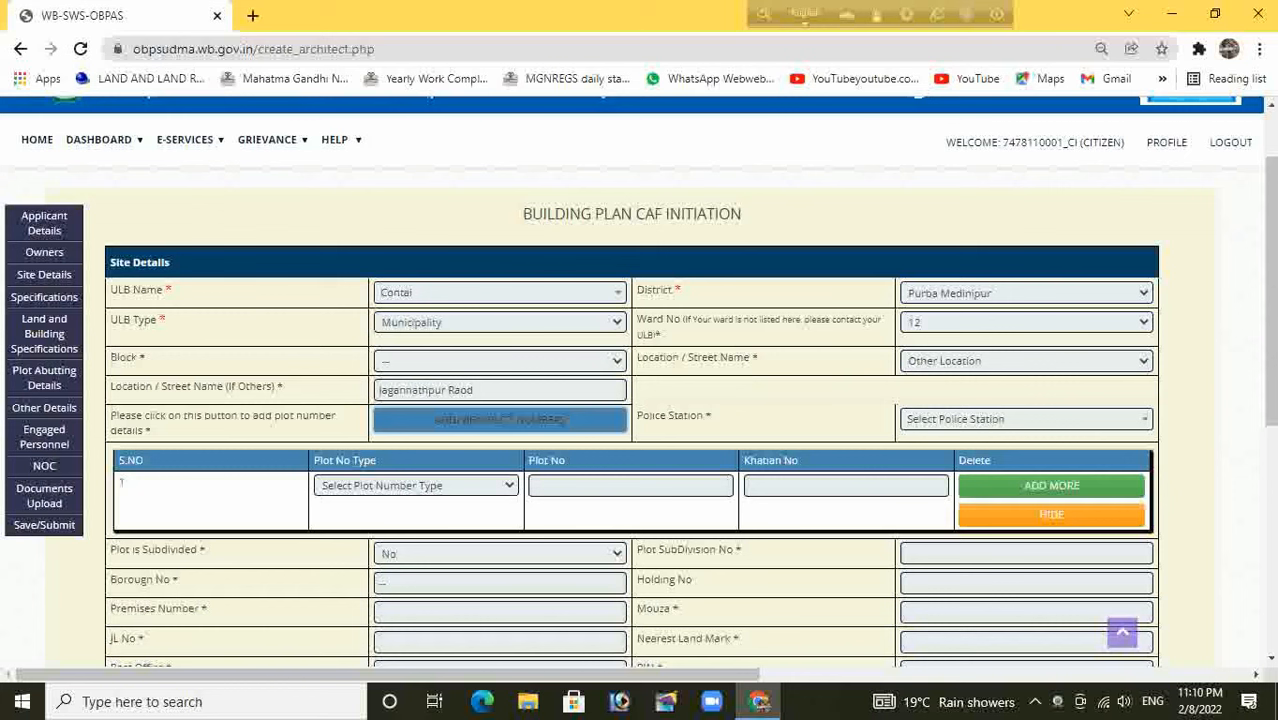
left_click(416, 486)
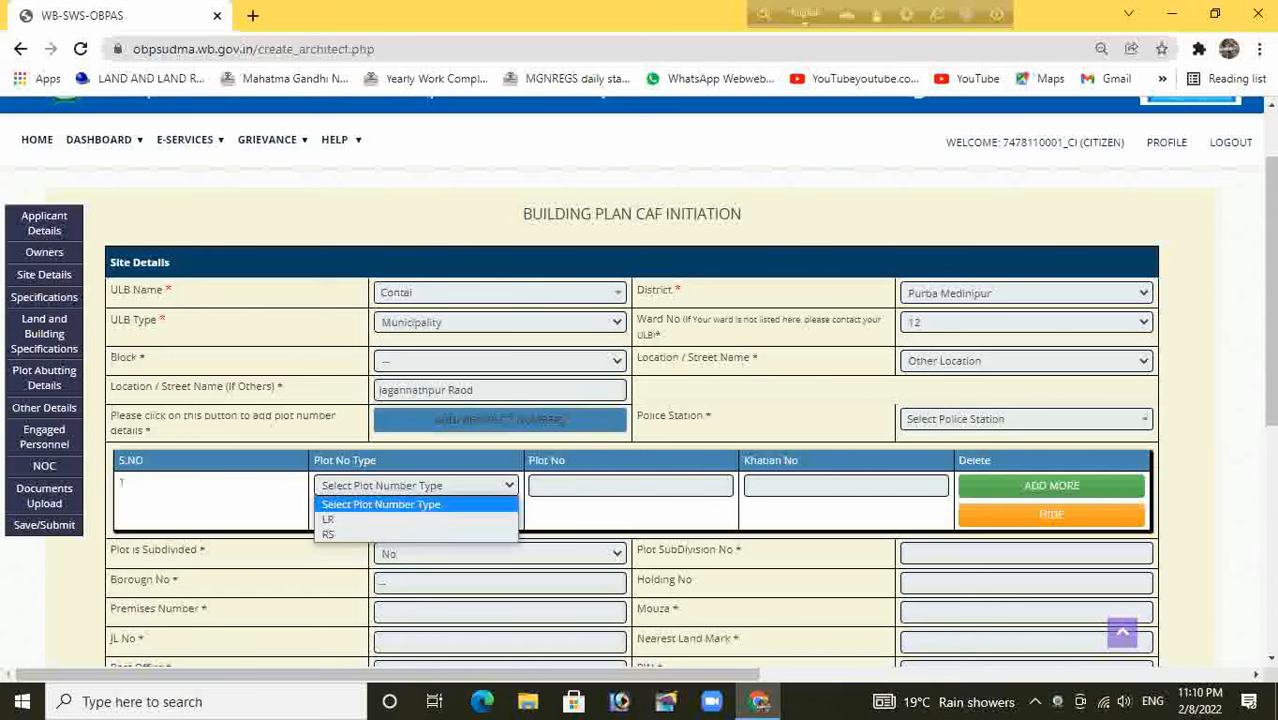
left_click(400, 519)
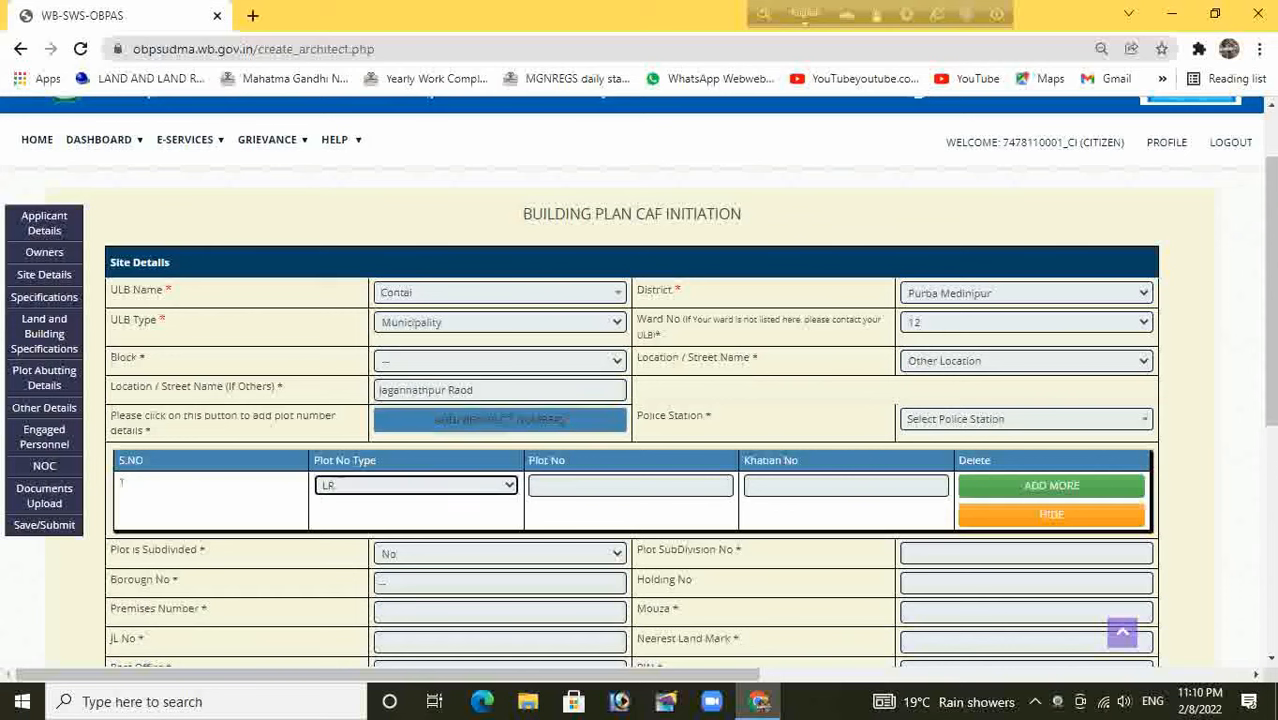
left_click(630, 486)
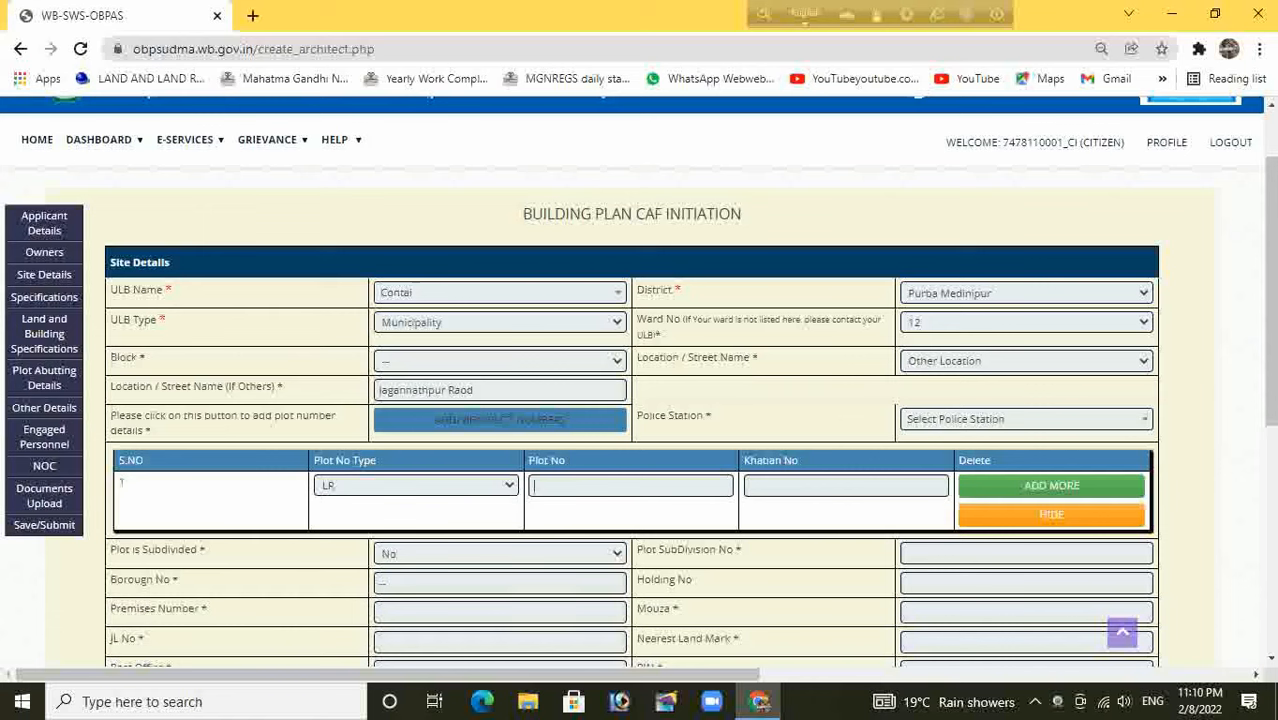
type("904")
left_click(846, 486)
type("3840")
left_click(1051, 514)
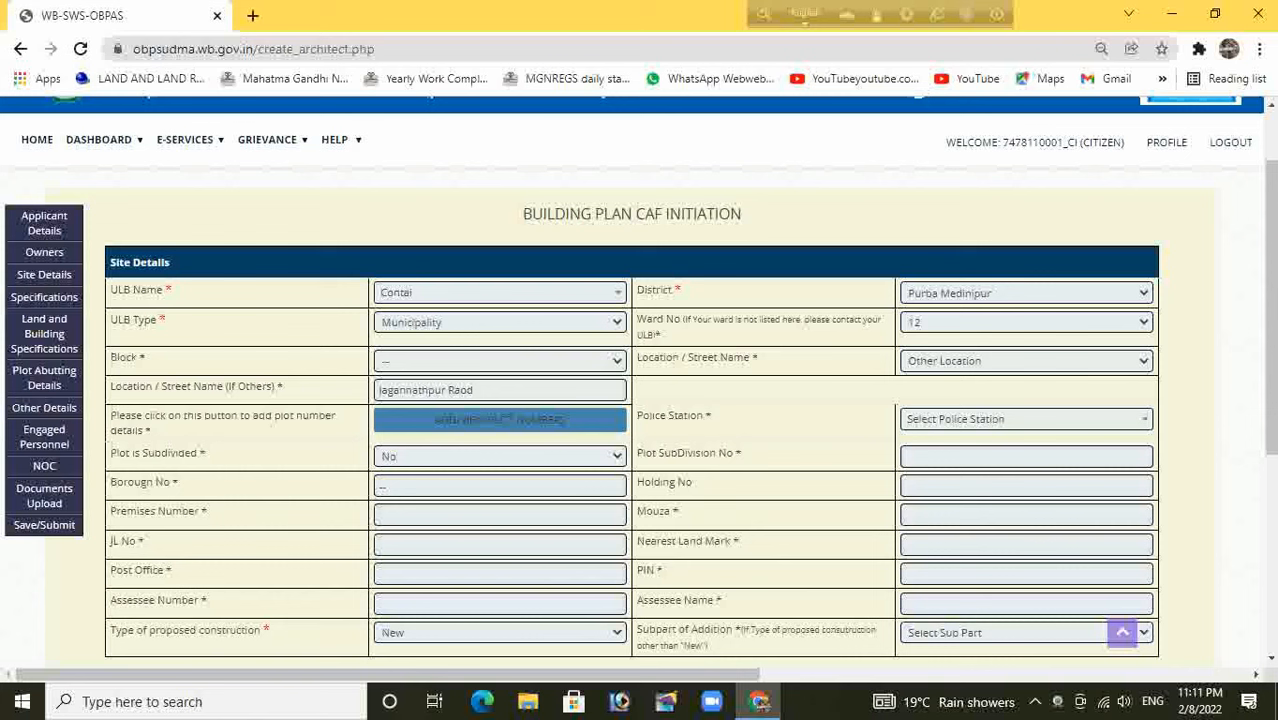
scroll(640, 380, "down", 2)
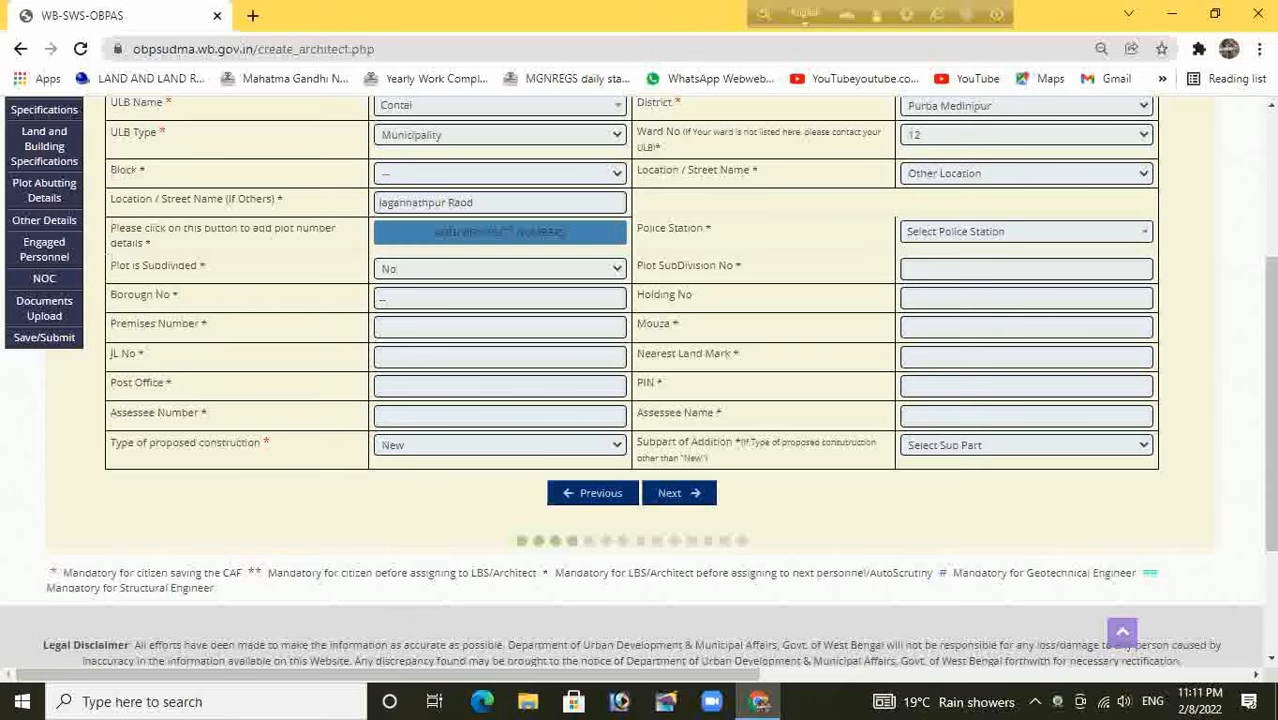
scroll(640, 380, "down", 1)
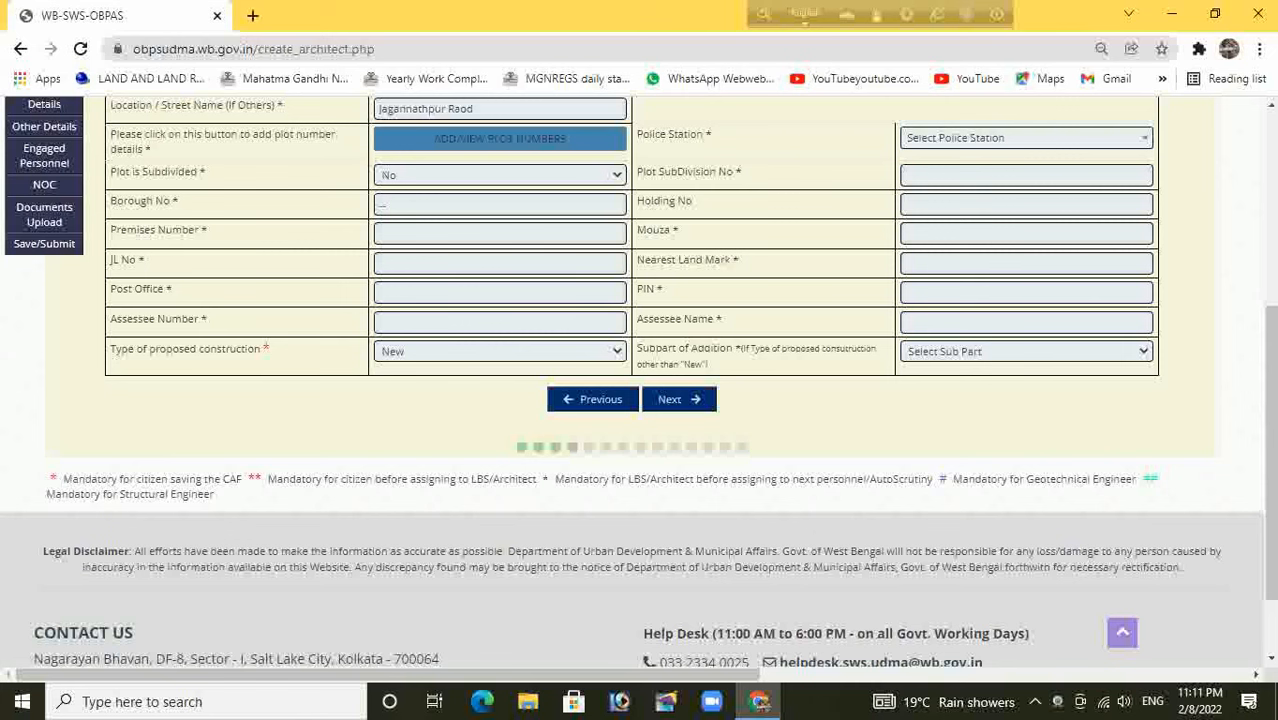
On the Specifications step, set building classification Residential with sub type Self Use
left_click(679, 399)
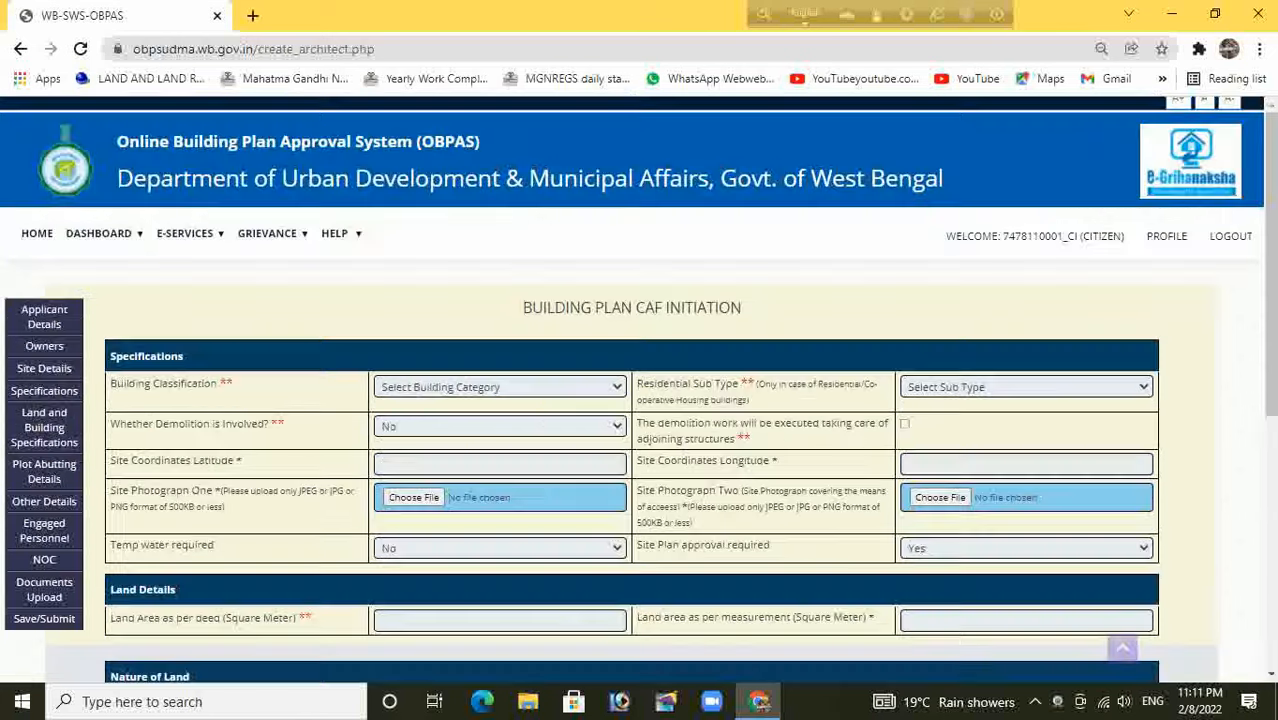
left_click(500, 387)
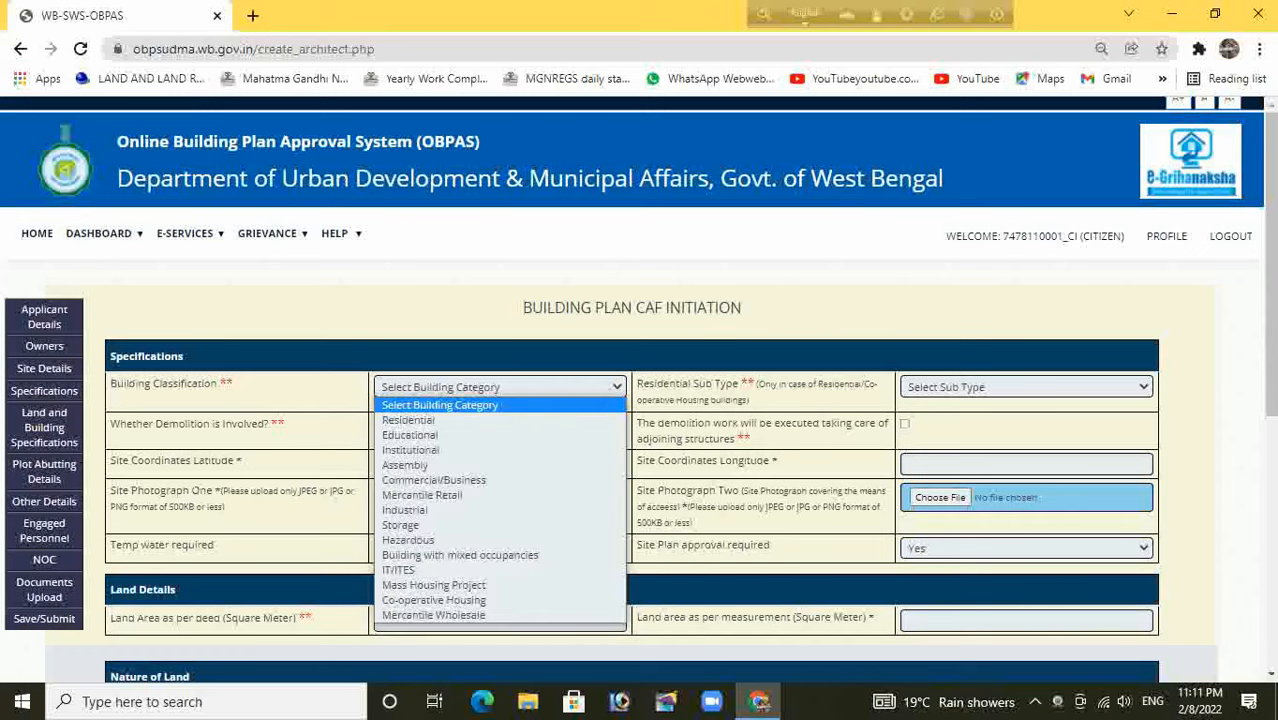
left_click(409, 420)
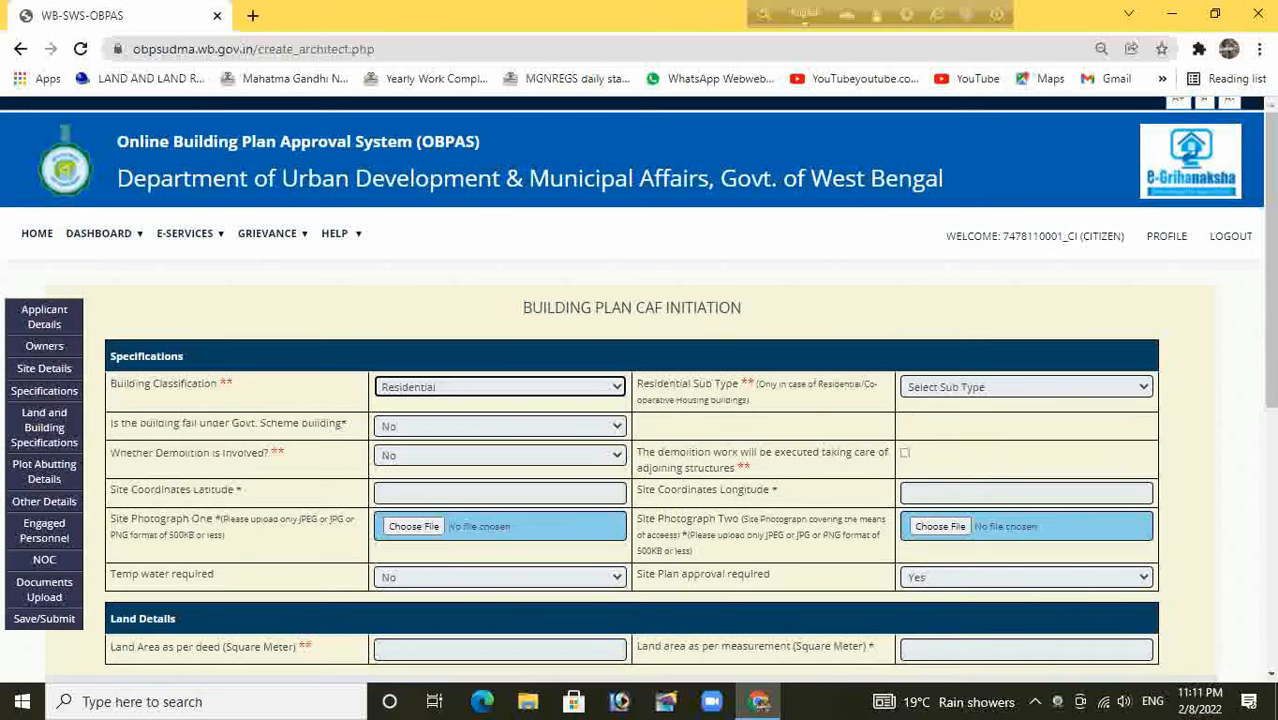
left_click(1026, 387)
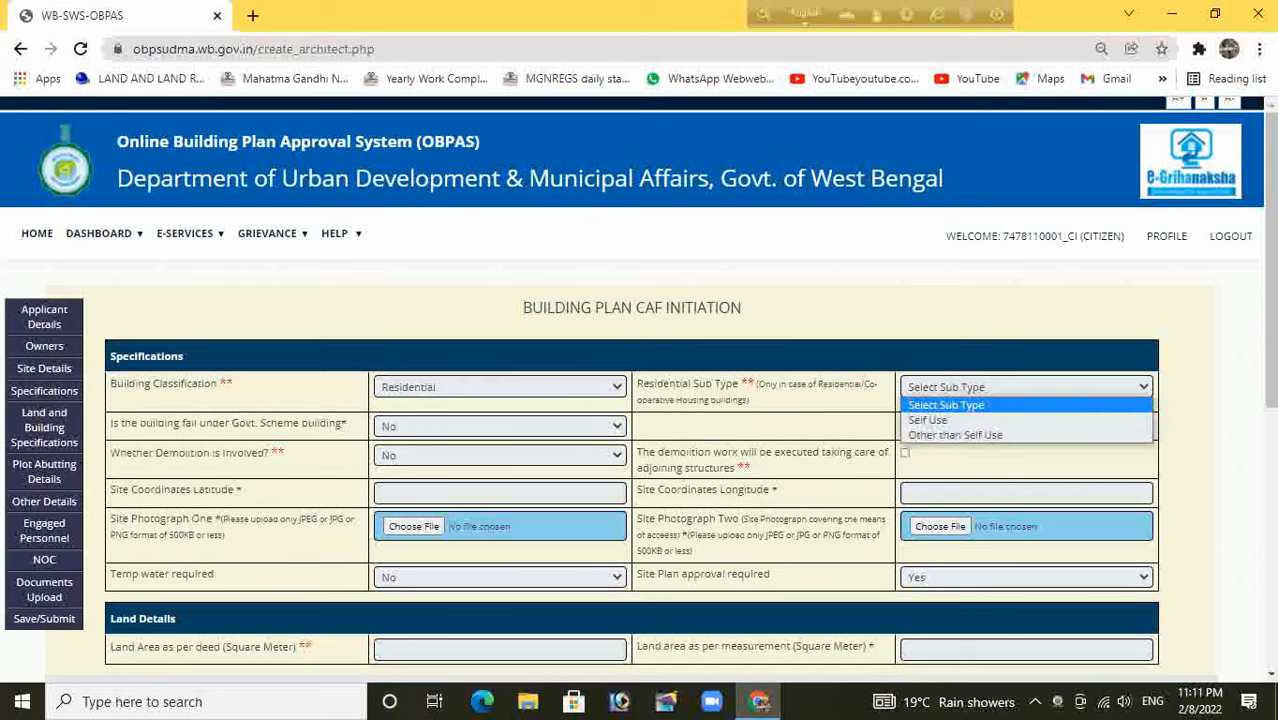
left_click(928, 420)
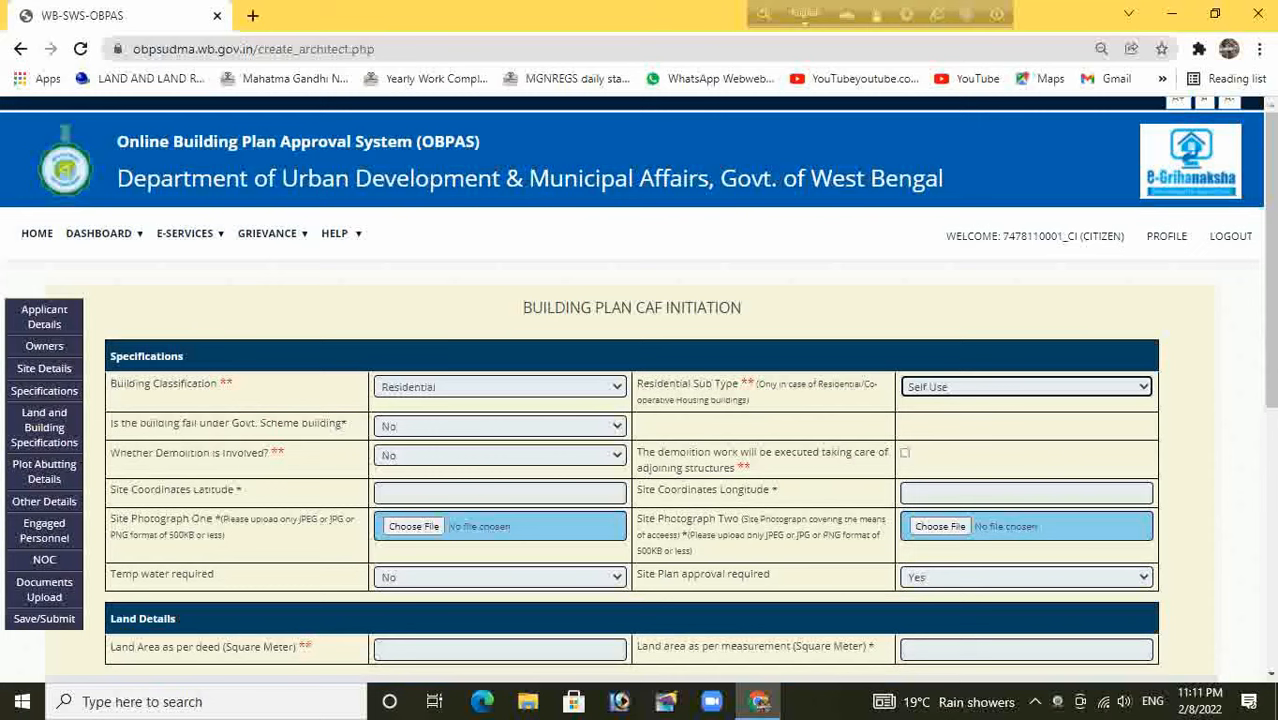
scroll(638, 390, "down", 1)
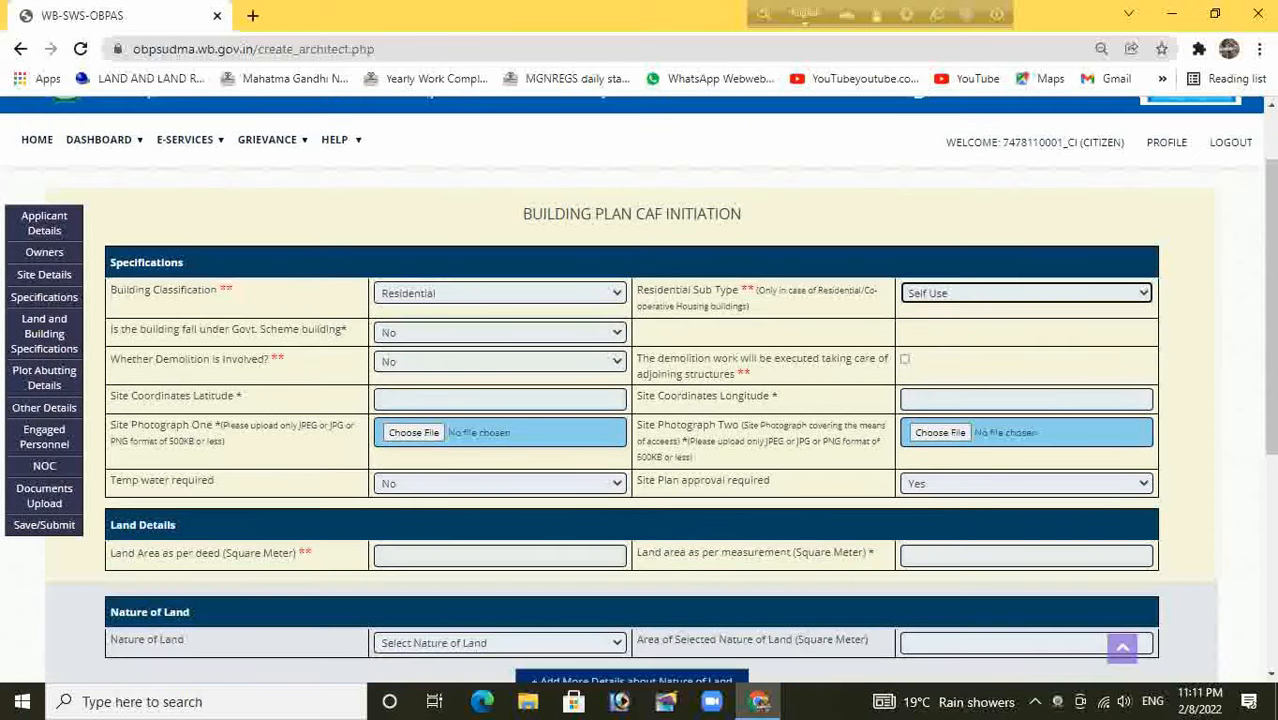
scroll(638, 390, "down", 1)
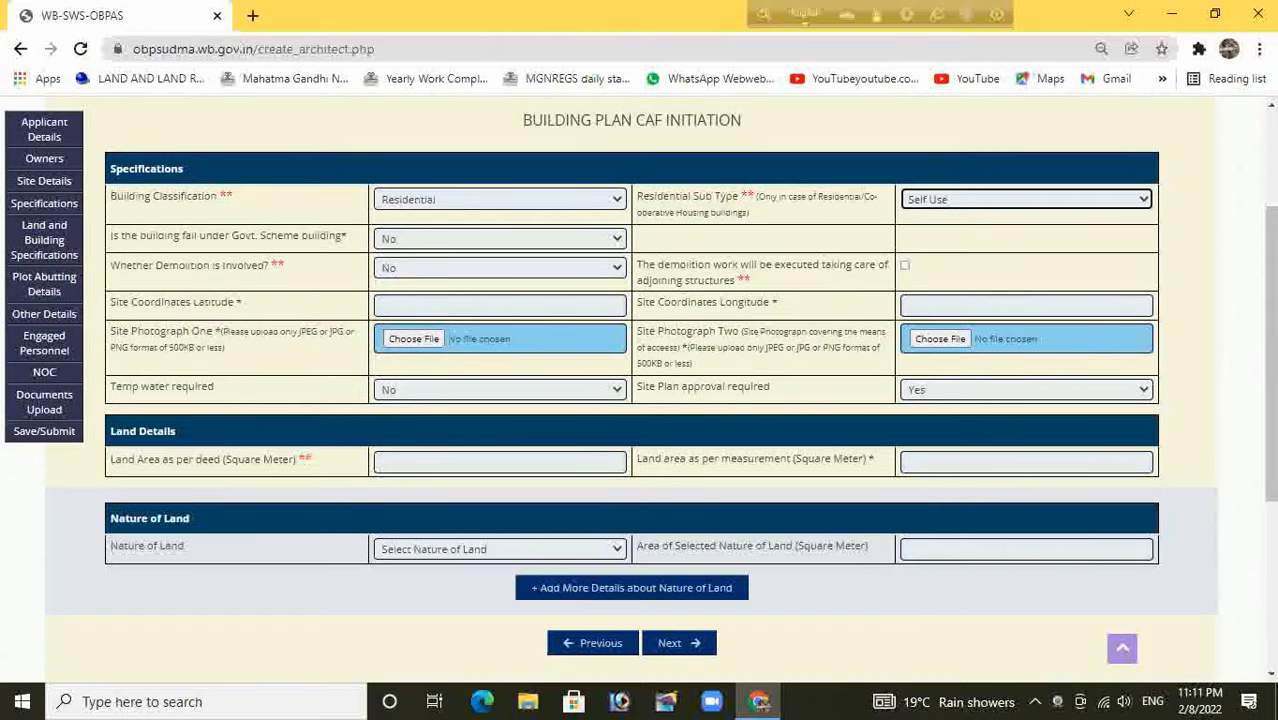
scroll(638, 390, "up", 1)
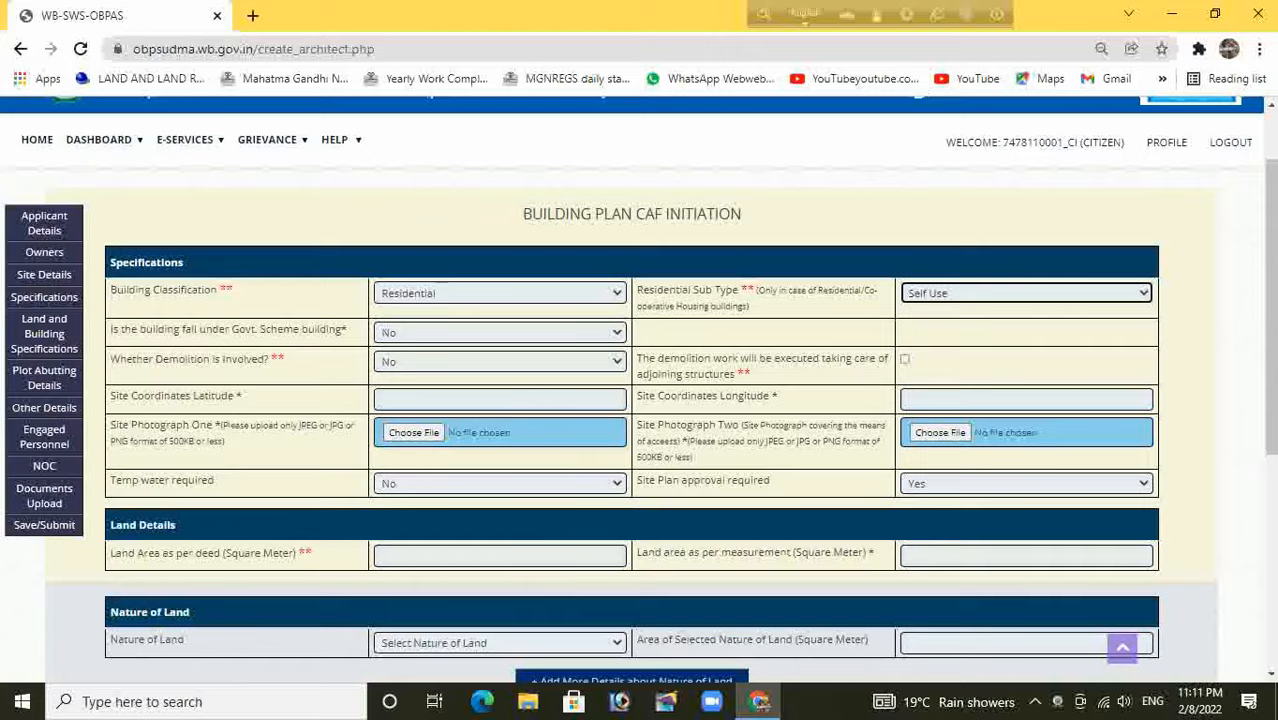
scroll(638, 390, "down", 2)
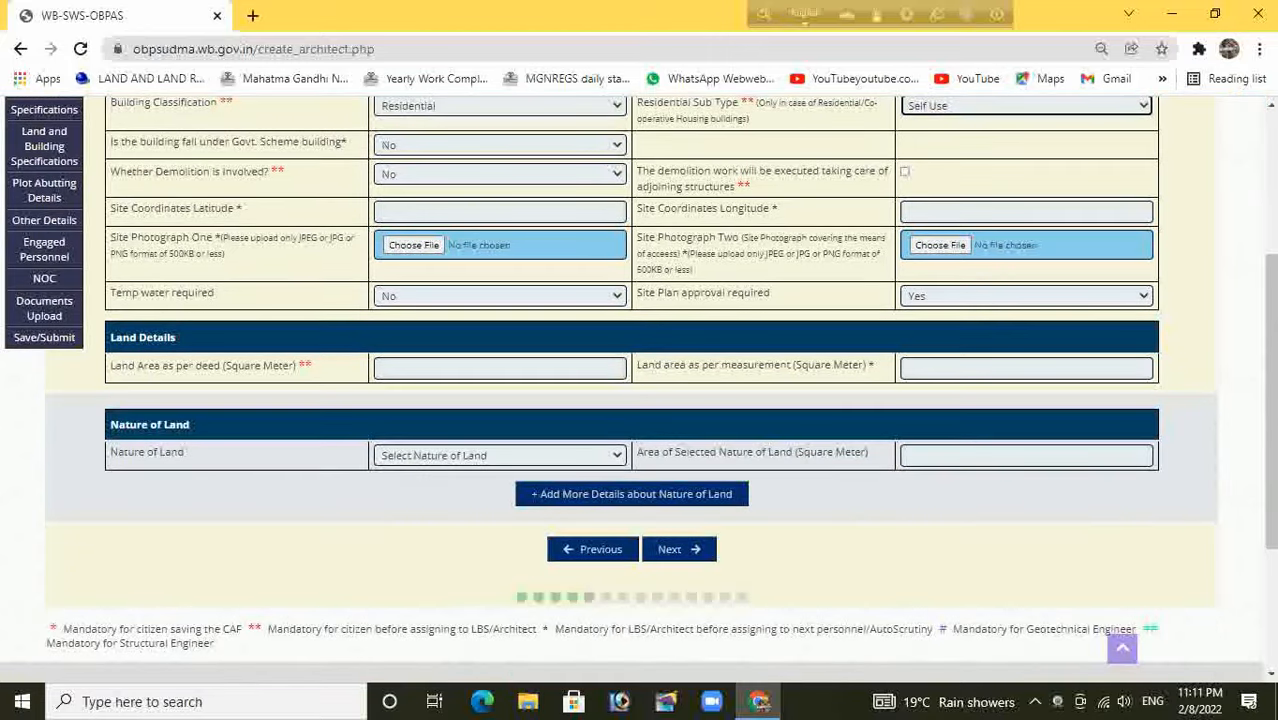
left_click(500, 368)
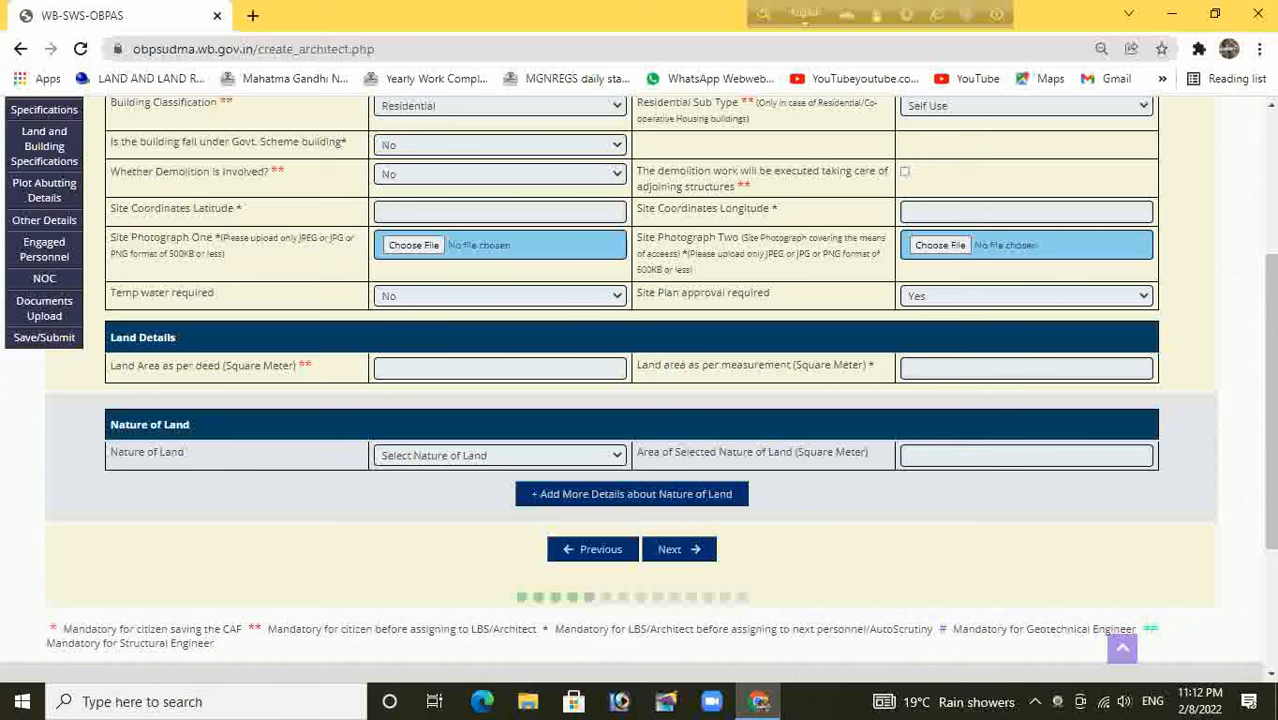
Enter 323.75 sq m as the land area both by deed and by measurement
type("323.75")
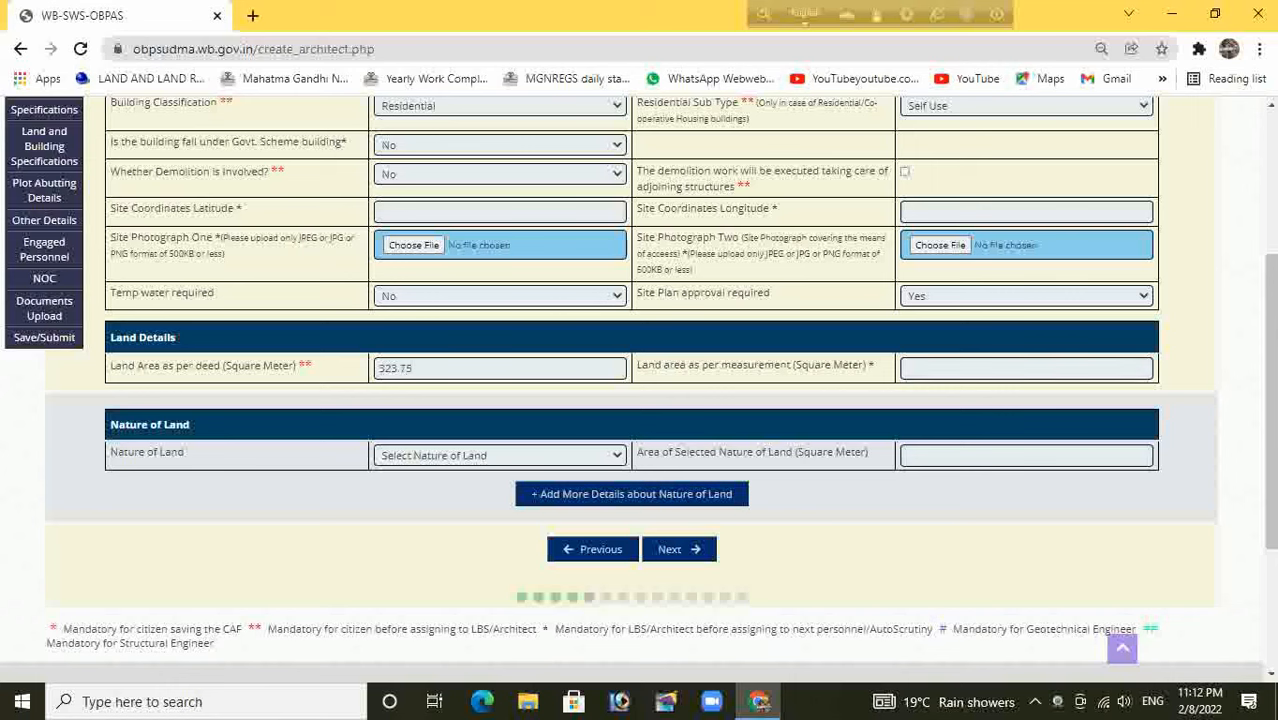
left_click(1026, 369)
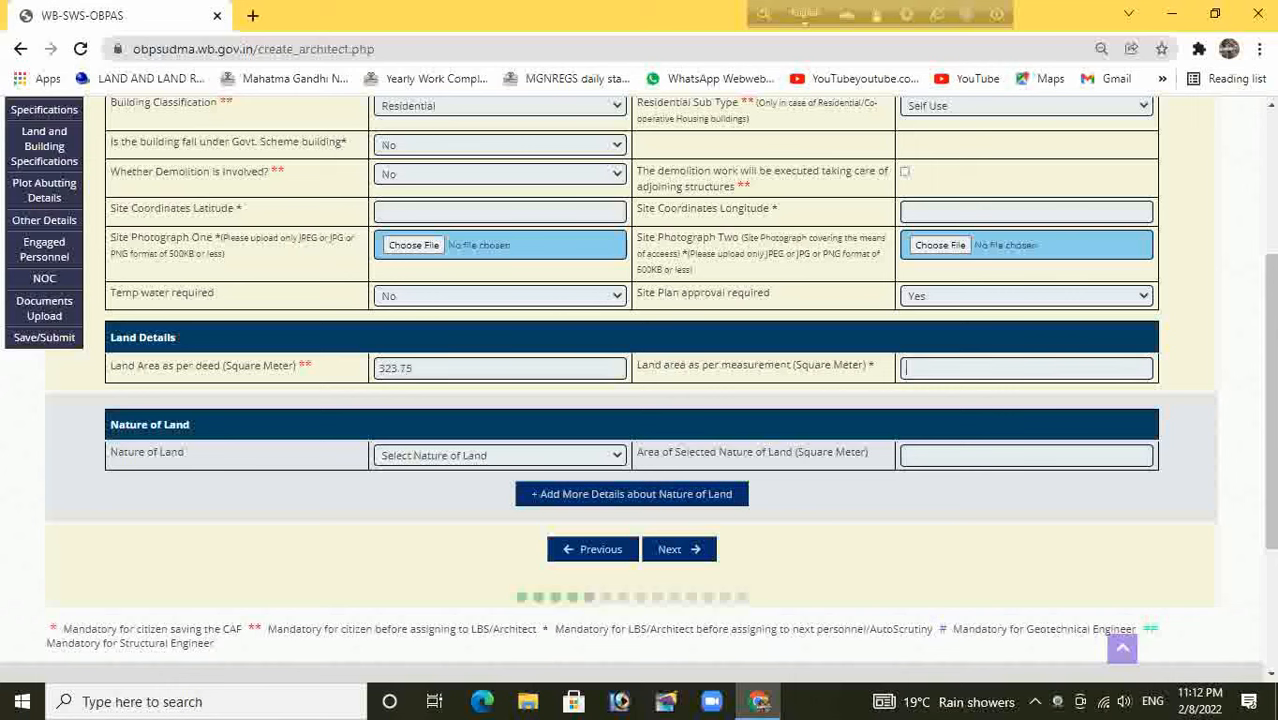
type("323.75")
Set Nature of Land to Bastu with a 323.75 sq m area, then advance
left_click(500, 456)
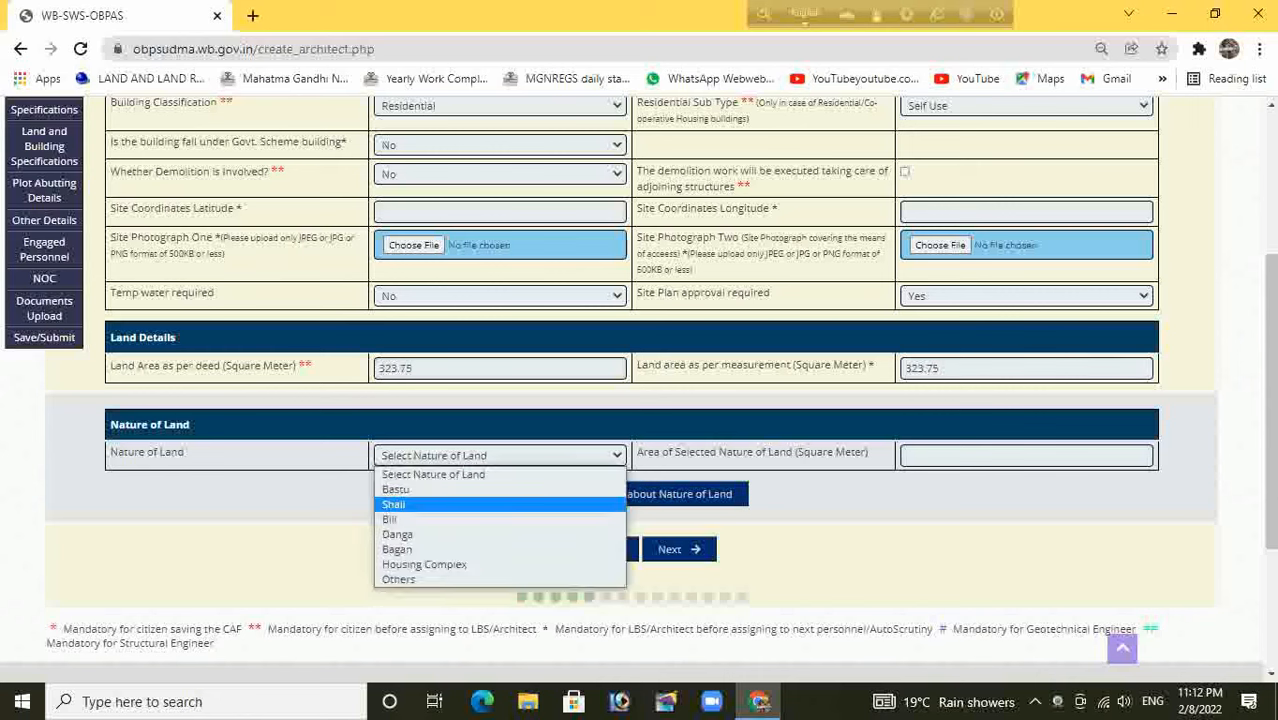
key("Up")
key("Up")
key("Up")
key("Return")
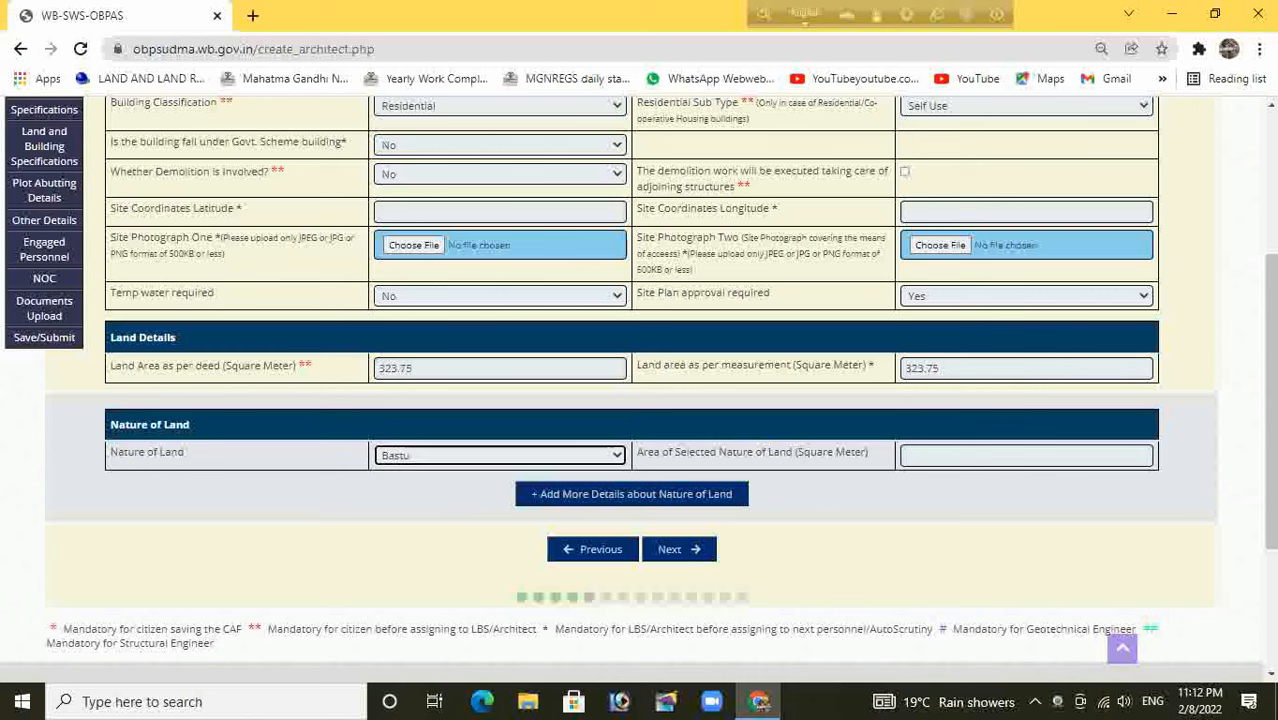
key("Tab")
type("323.")
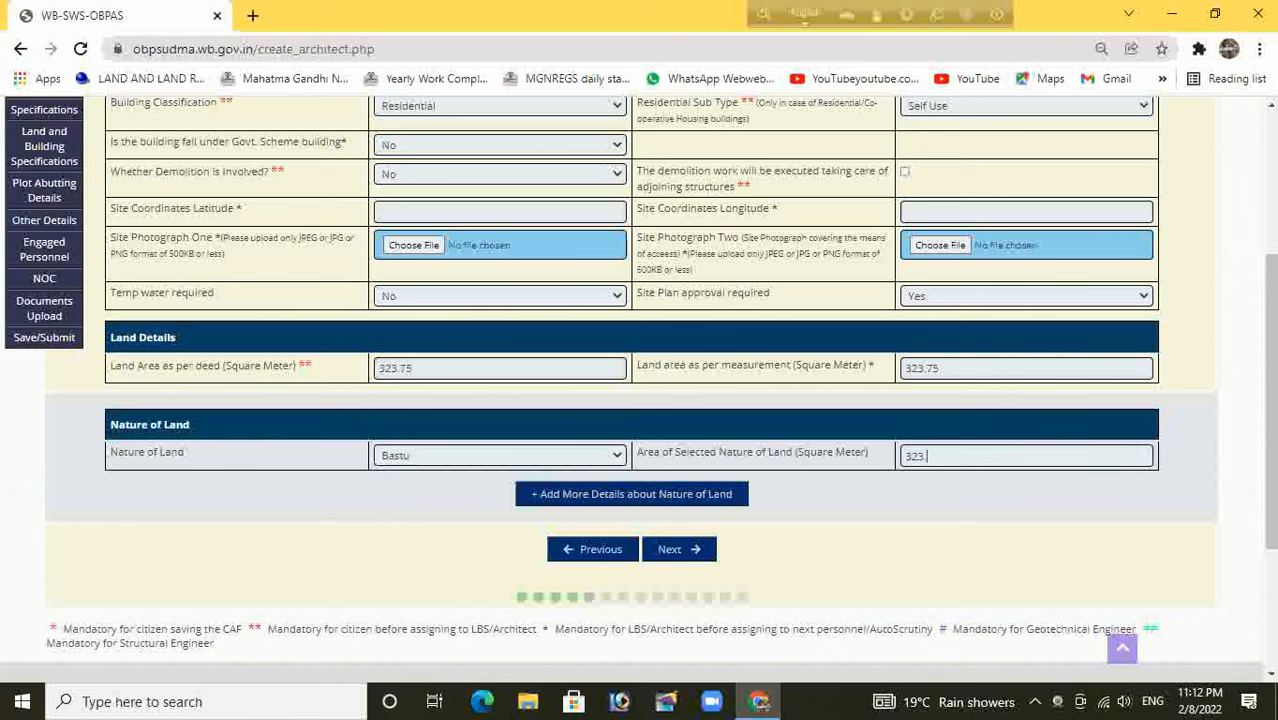
type("75")
left_click(679, 549)
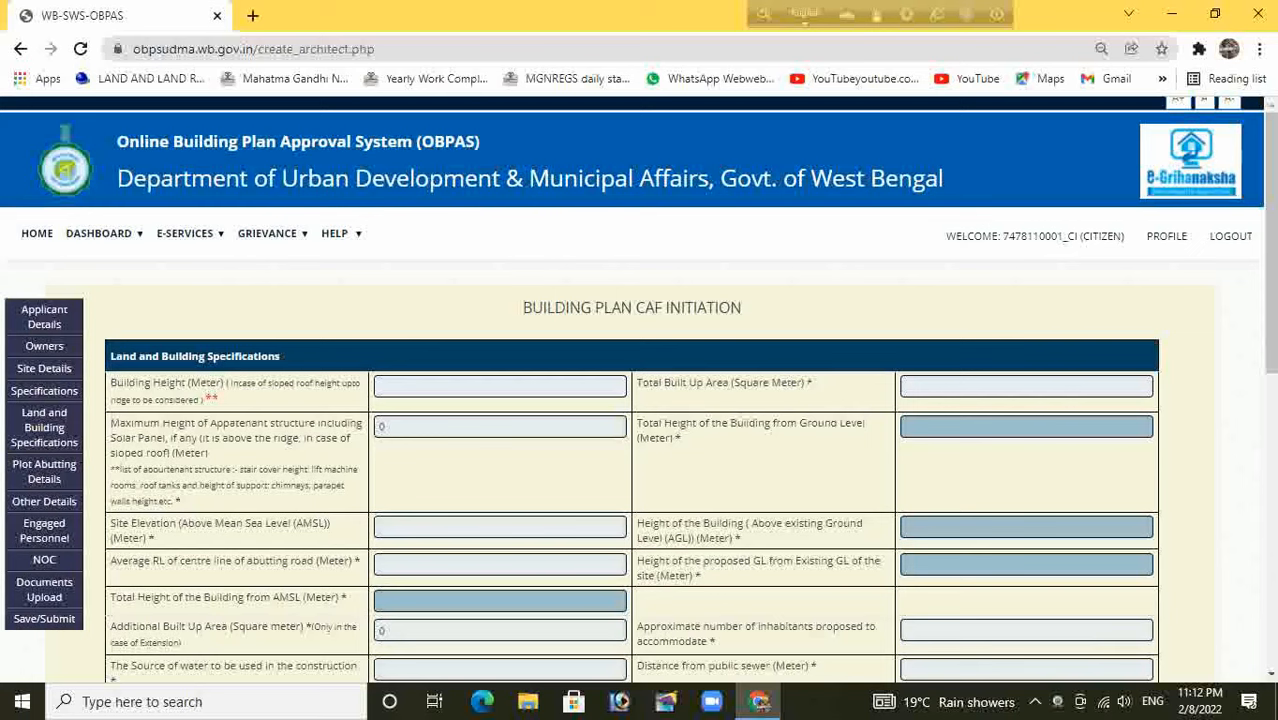
Enter 6.99 m building height and 384.40 sq m total built-up area
type("6.99")
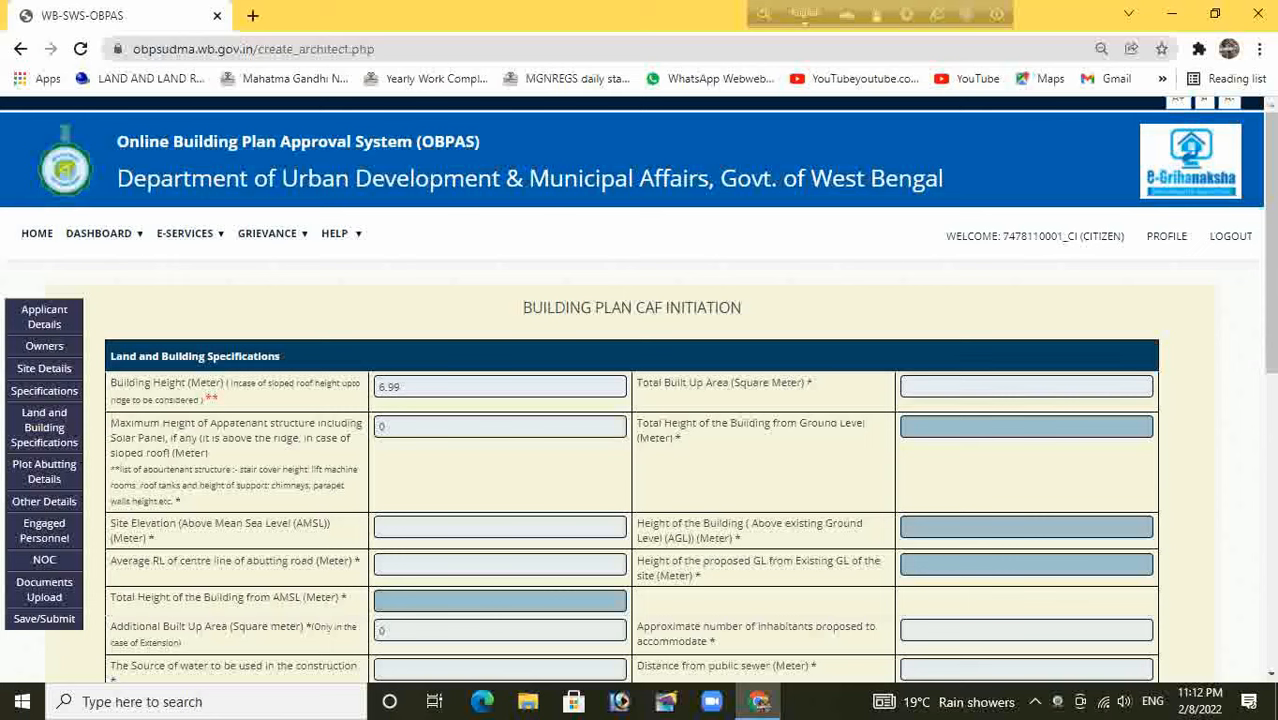
left_click(907, 387)
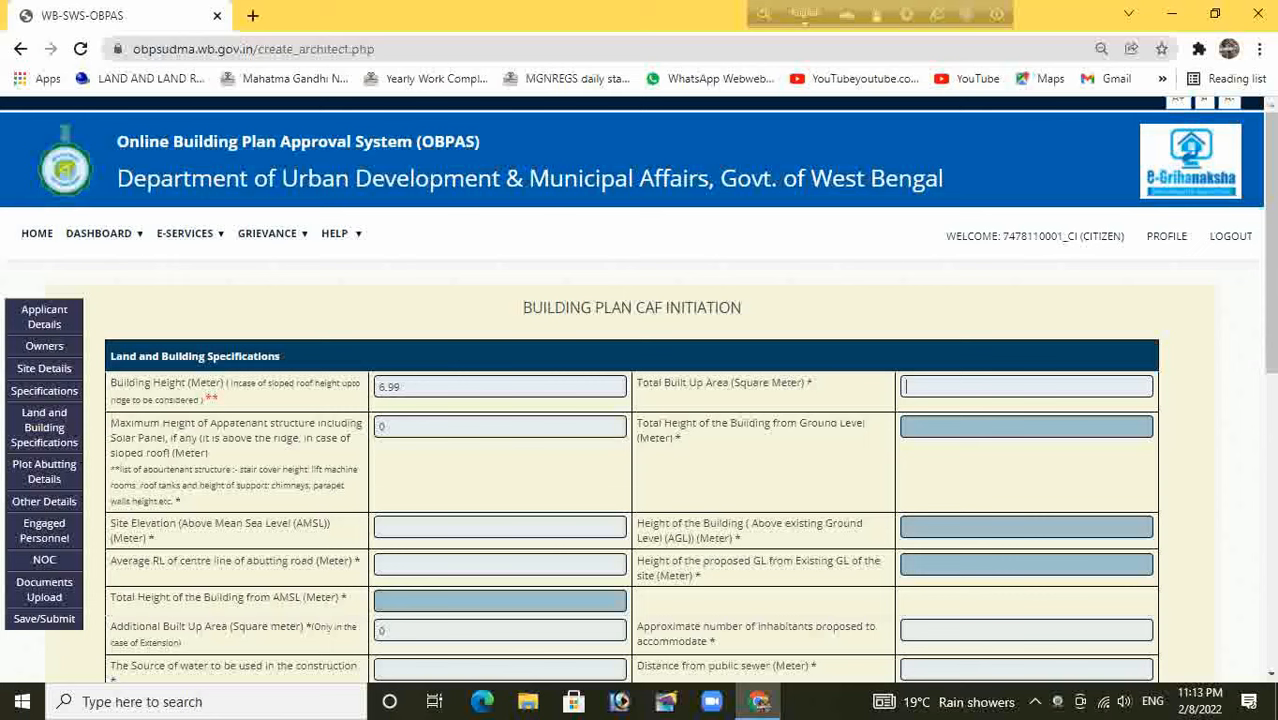
type("384.40")
scroll(640, 390, "down", 2)
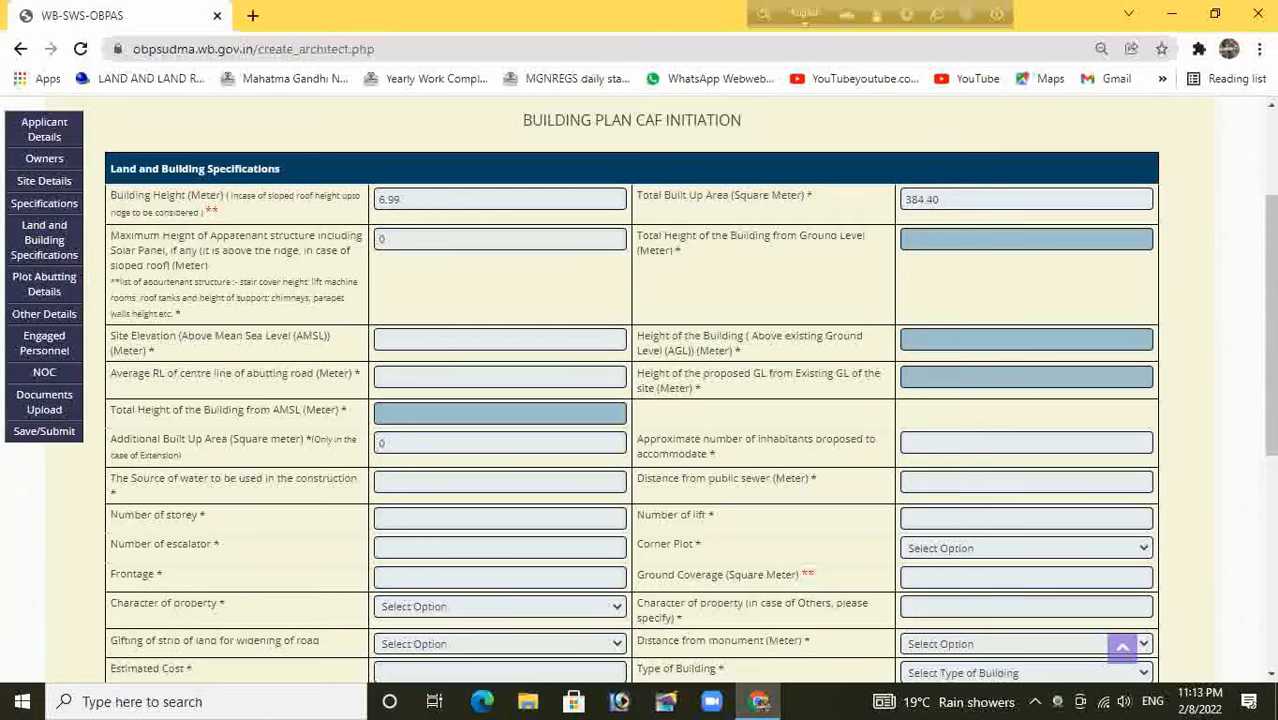
scroll(640, 390, "down", 2)
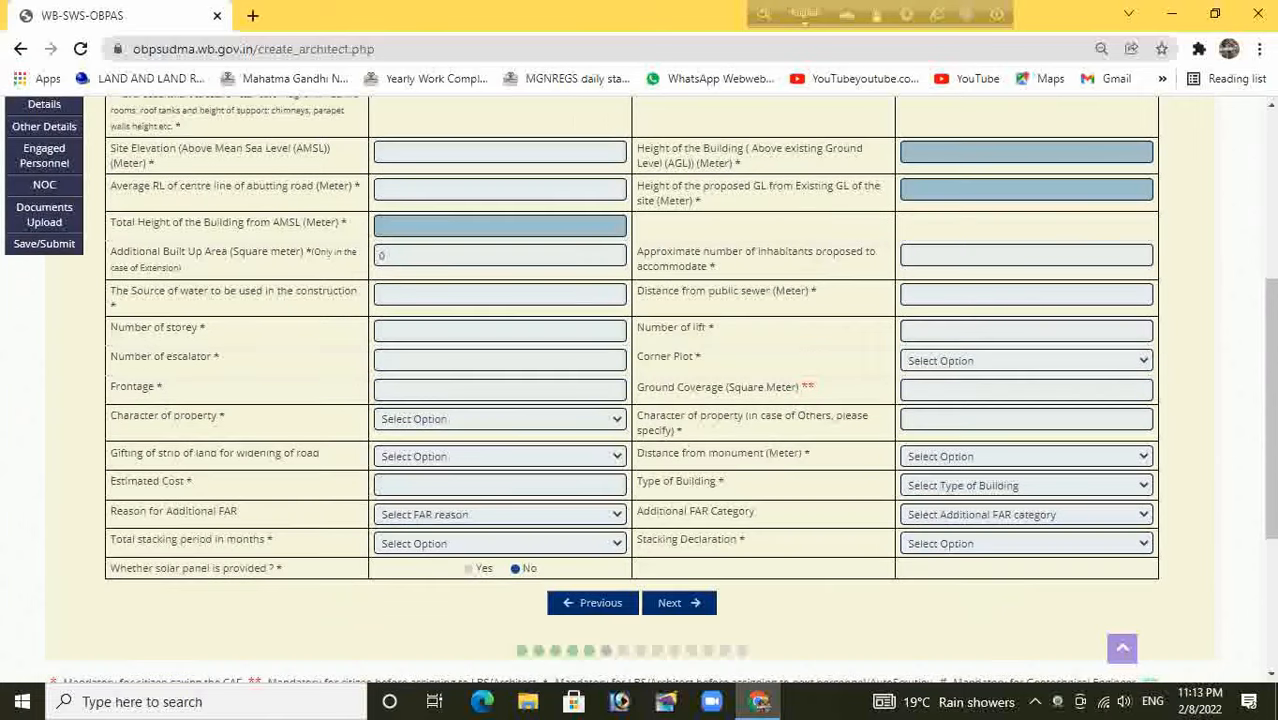
scroll(640, 390, "down", 1)
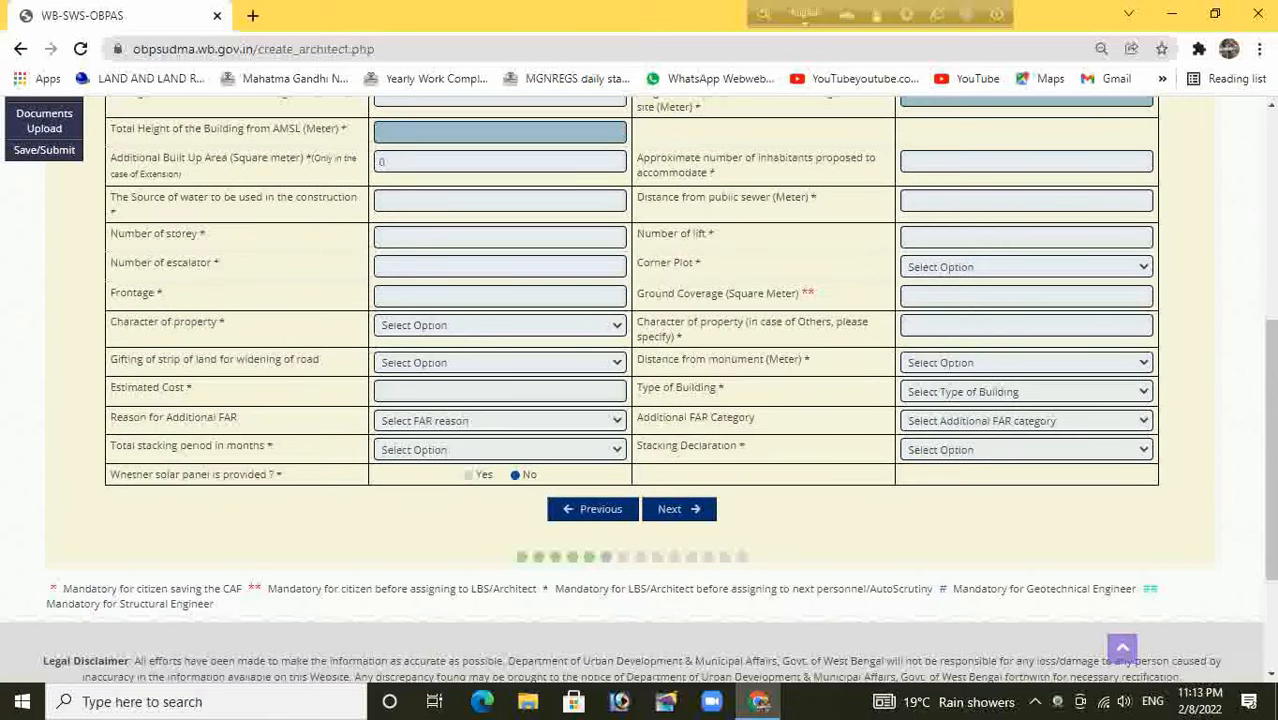
Move past Plot Abutting Details to Other Details and set terrain condition to Plain
left_click(679, 509)
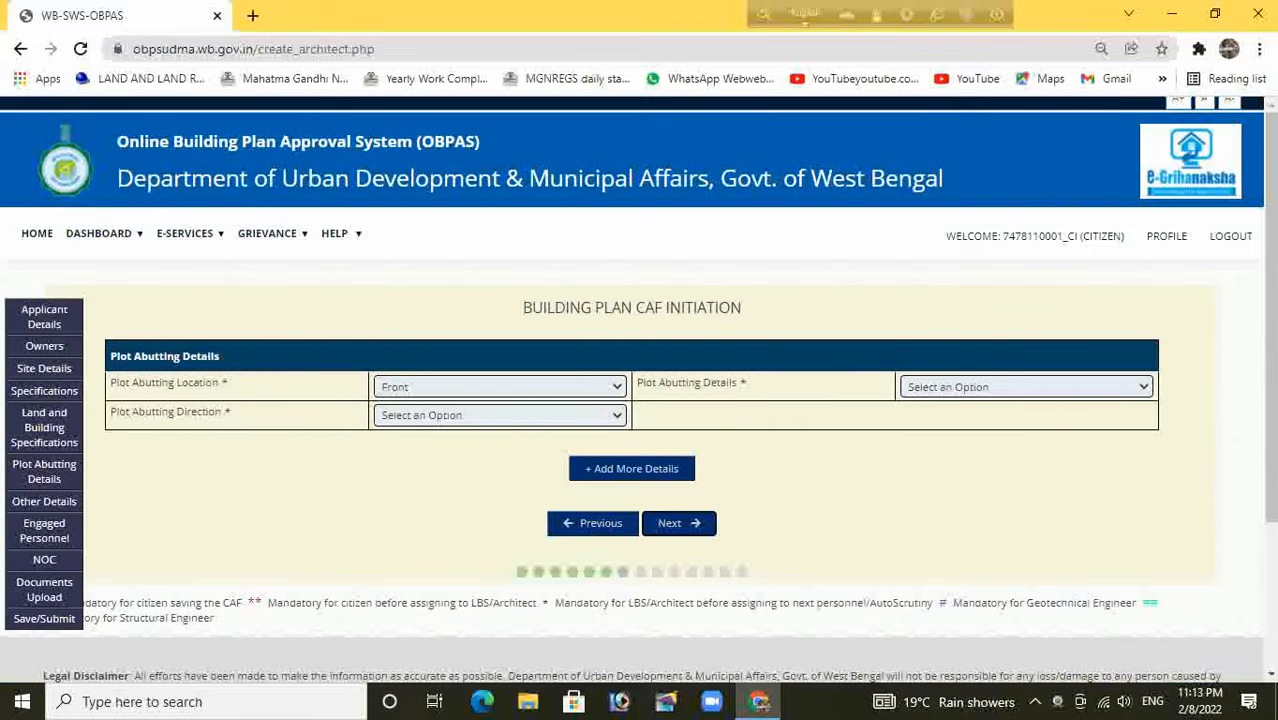
left_click(679, 523)
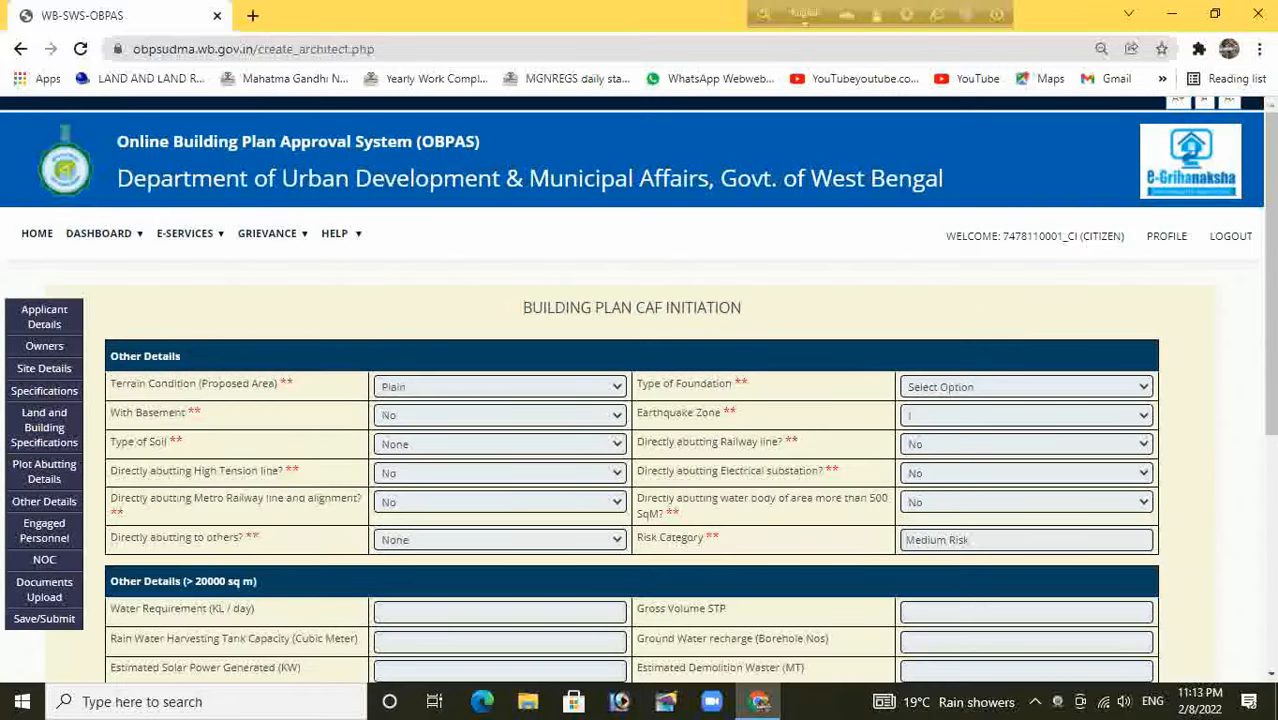
scroll(640, 390, "down", 1)
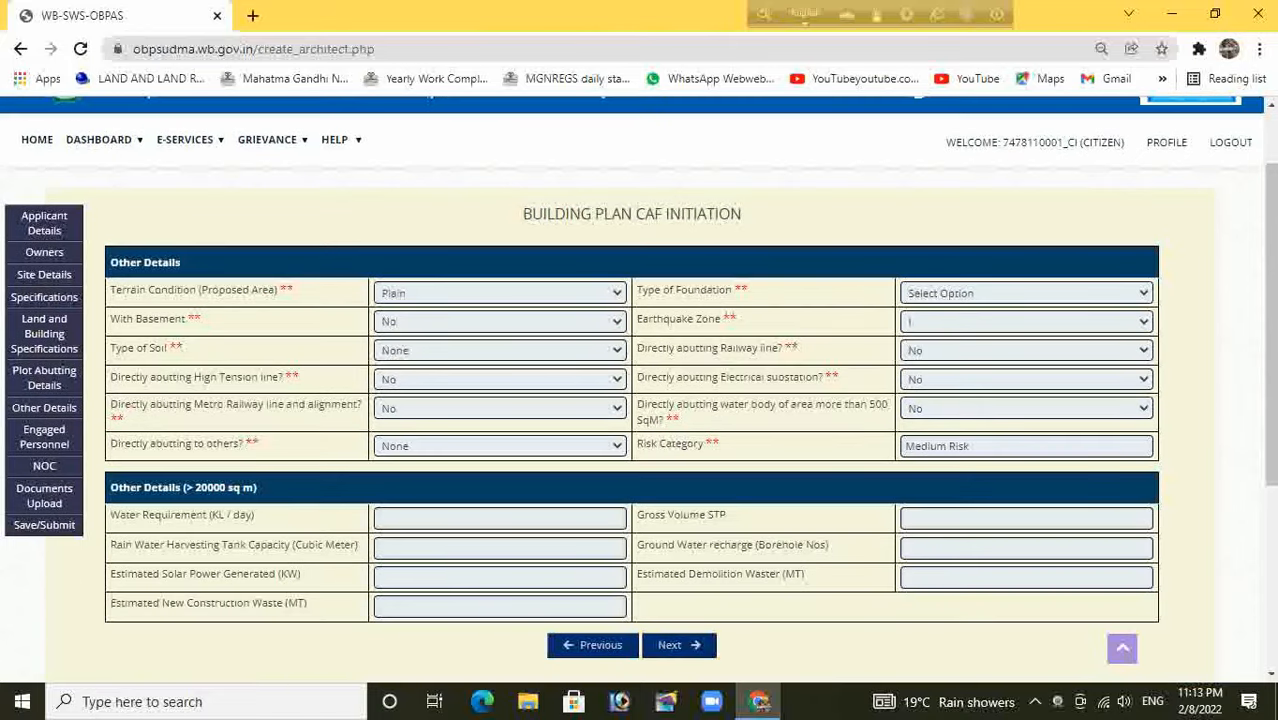
double_click(394, 293)
Choose Shallow foundation and earthquake zone III, then review the remaining Other Details fields
left_click(1026, 293)
key("Down")
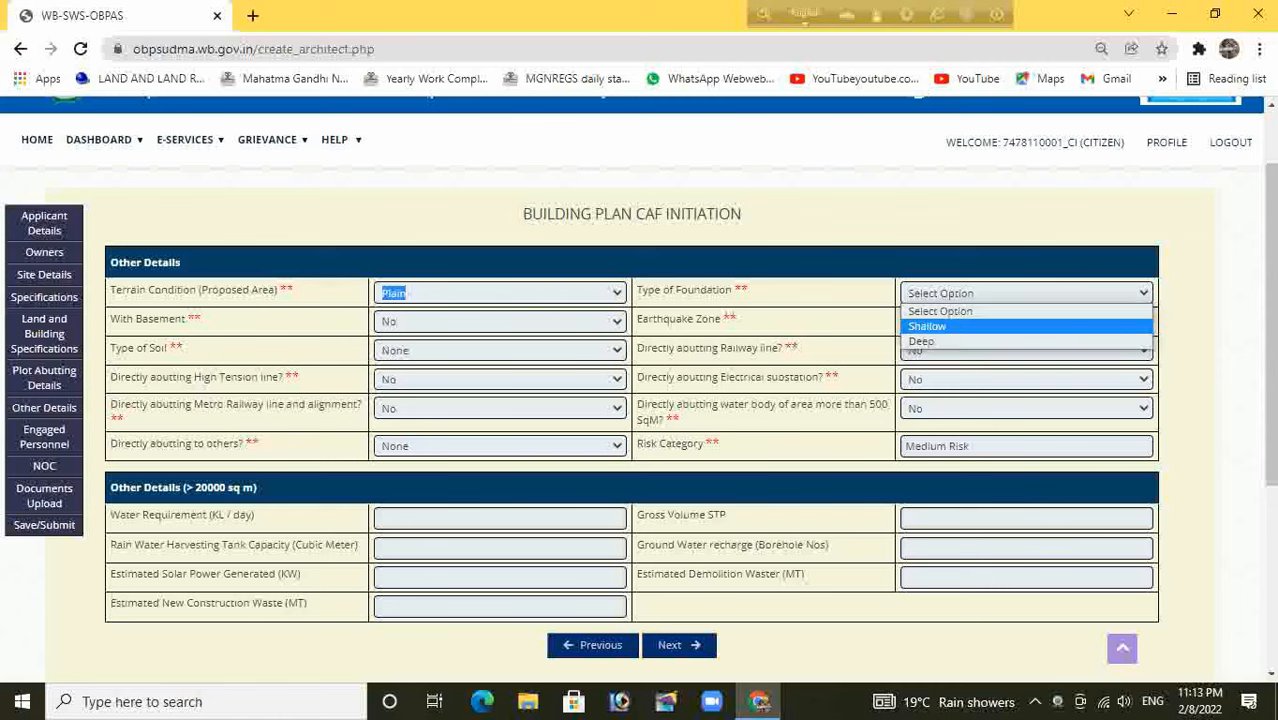
key("Return")
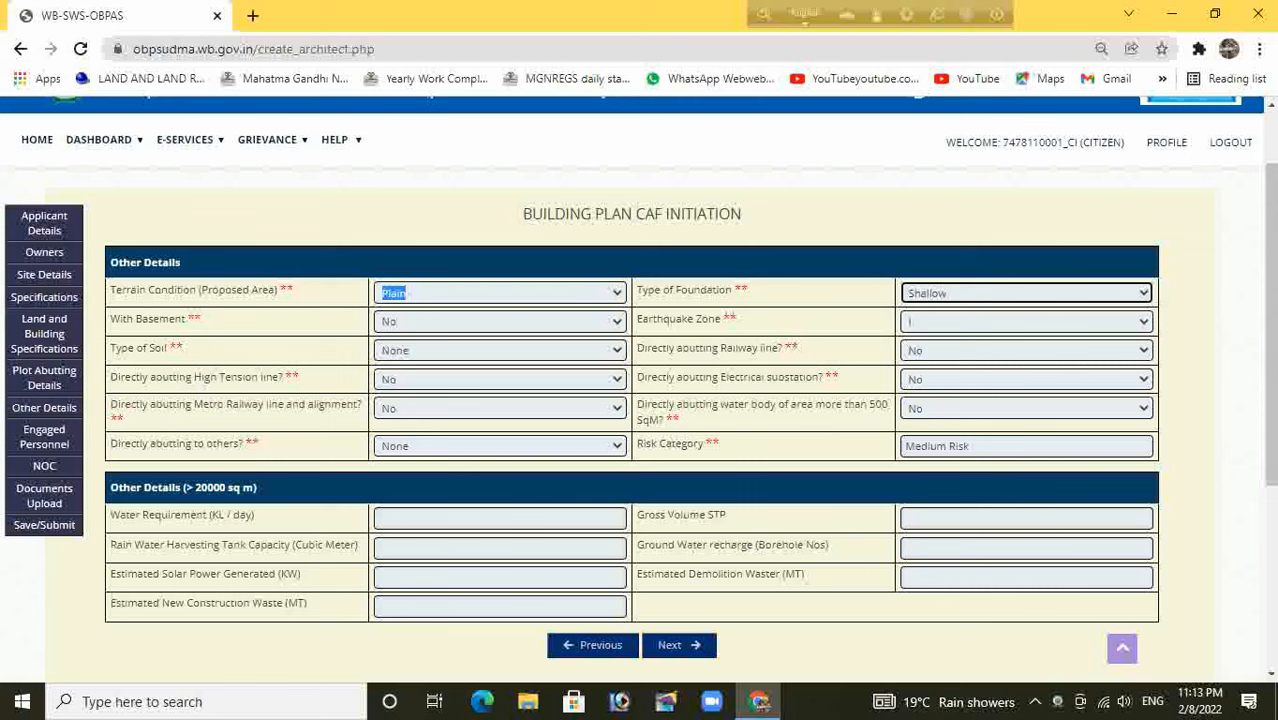
left_click(1026, 321)
left_click(1000, 370)
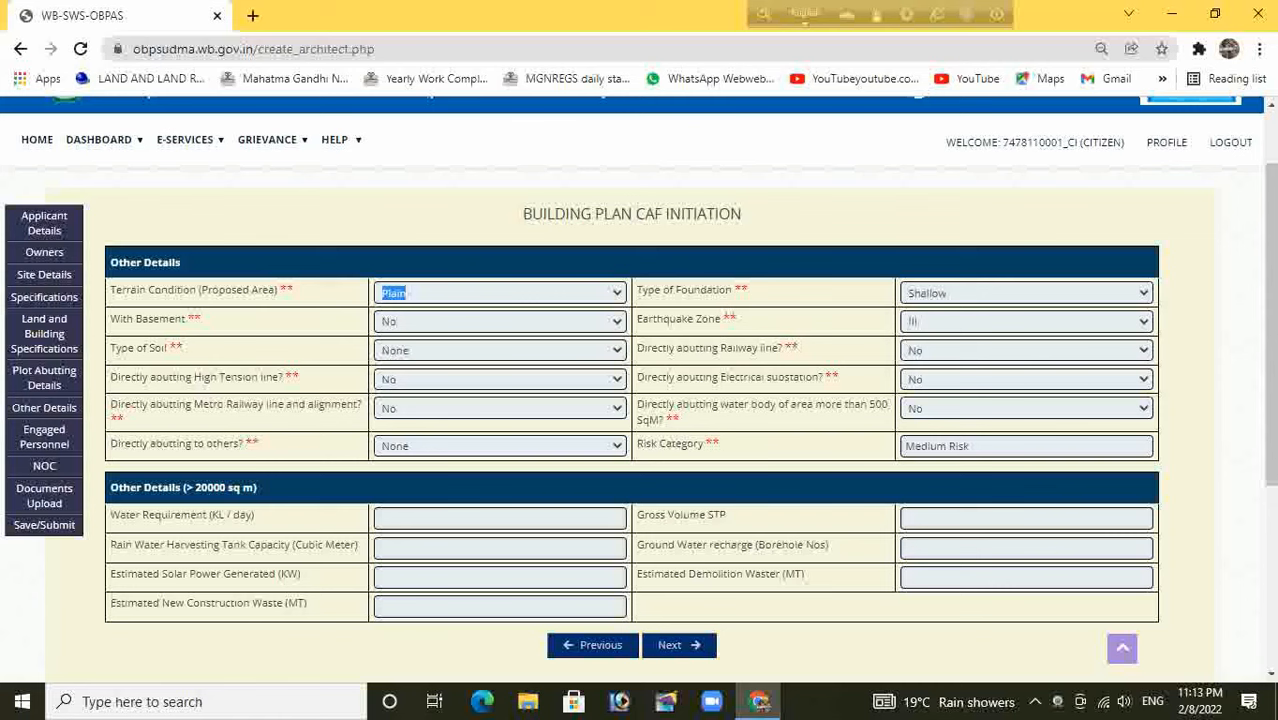
left_click(340, 293)
scroll(639, 386, "down", 2)
scroll(639, 386, "down", 1)
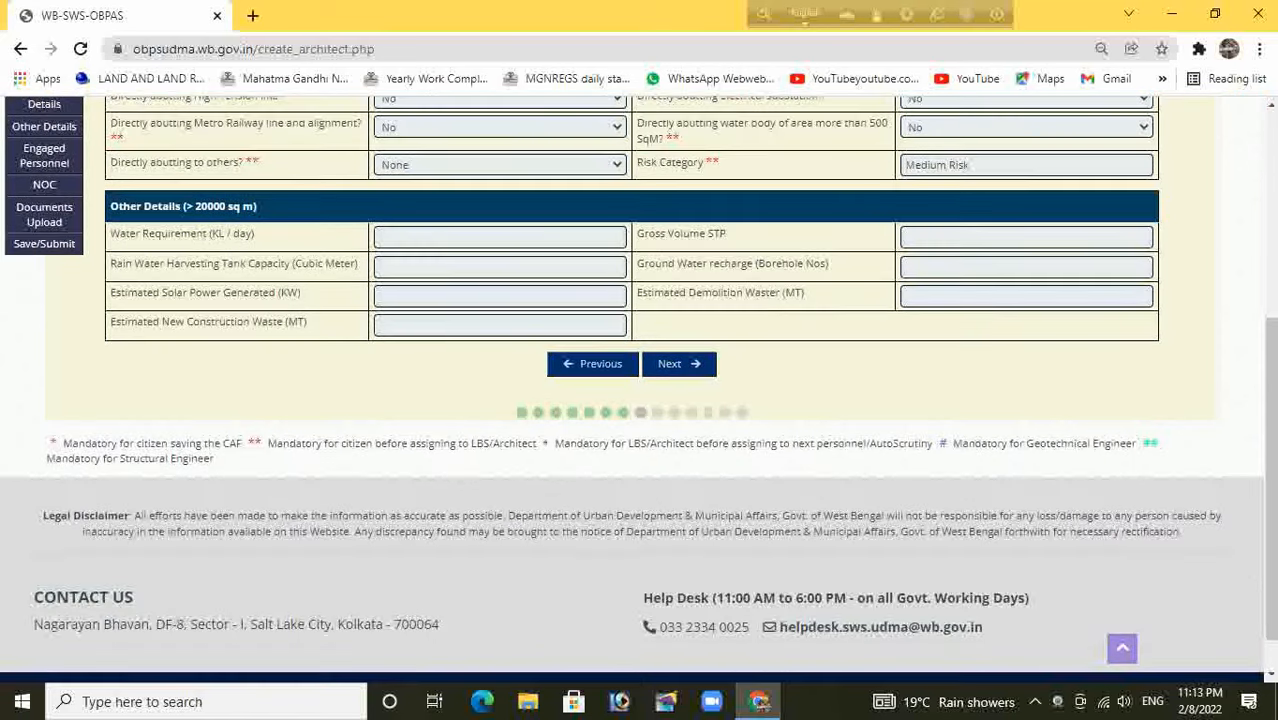
Under Engaged Personnel, pick consultant type LBS, class I and a licensed building surveyor, then continue
left_click(672, 363)
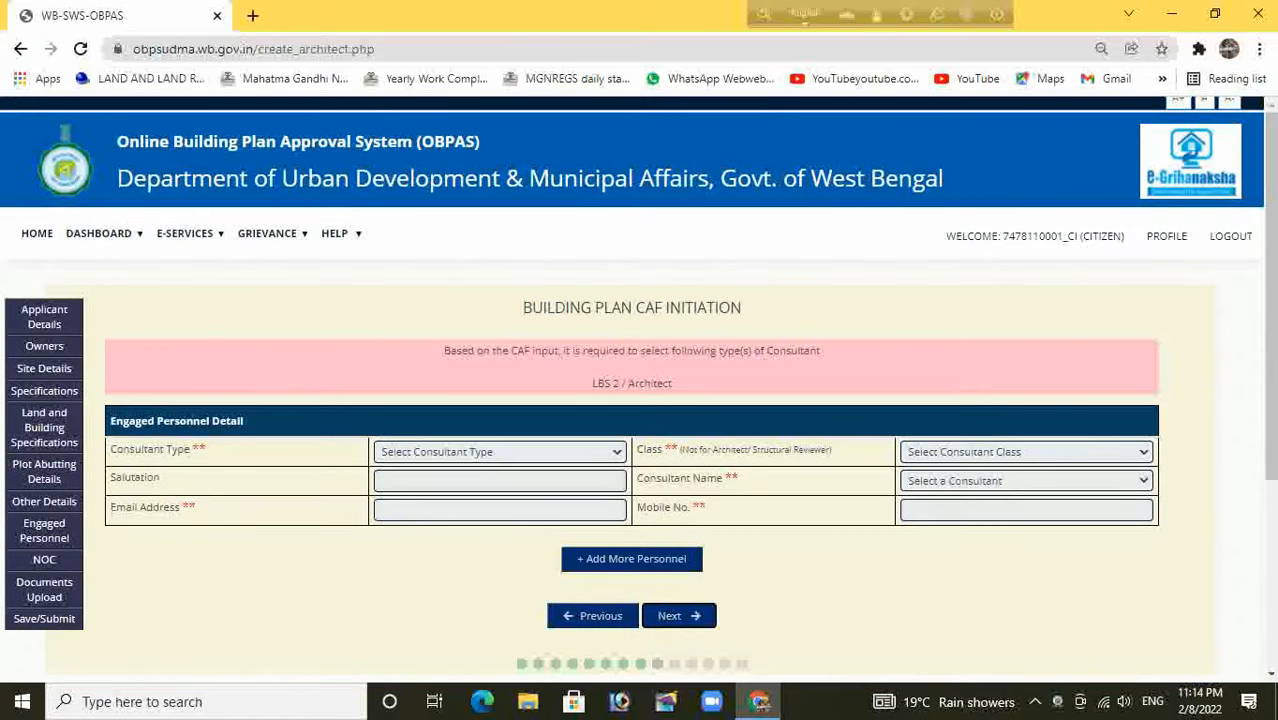
scroll(639, 386, "down", 1)
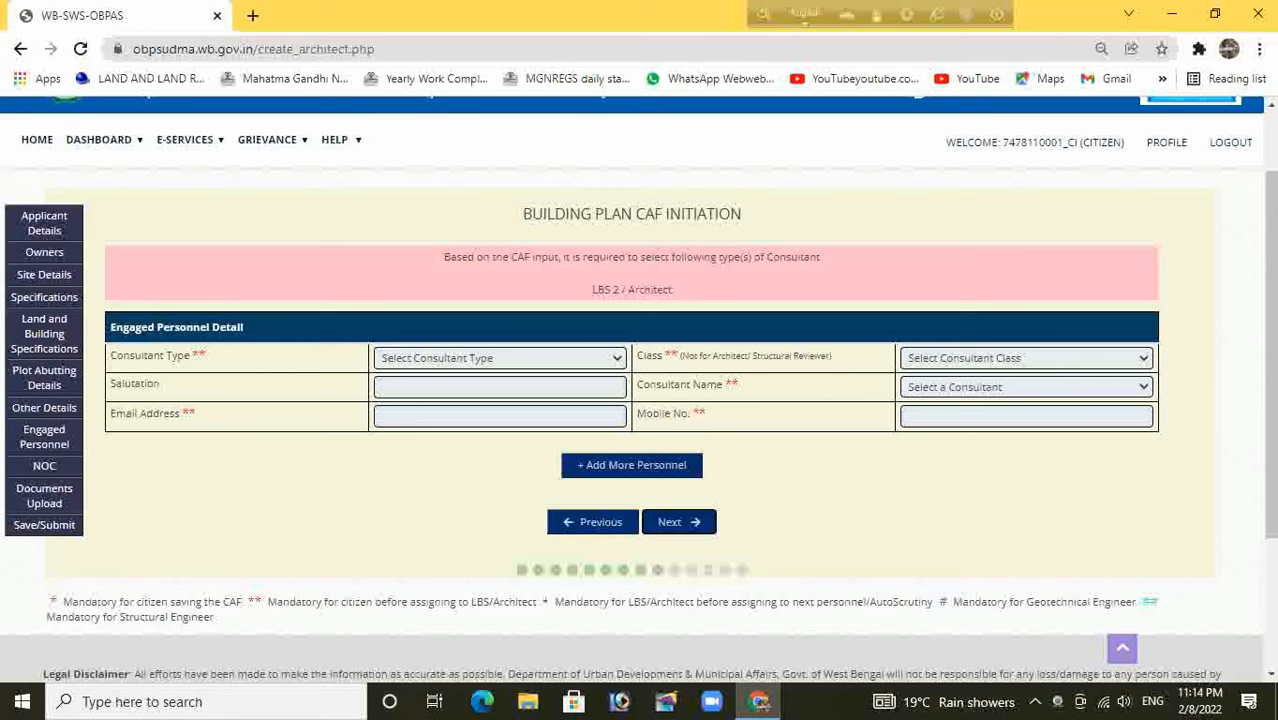
left_click(500, 358)
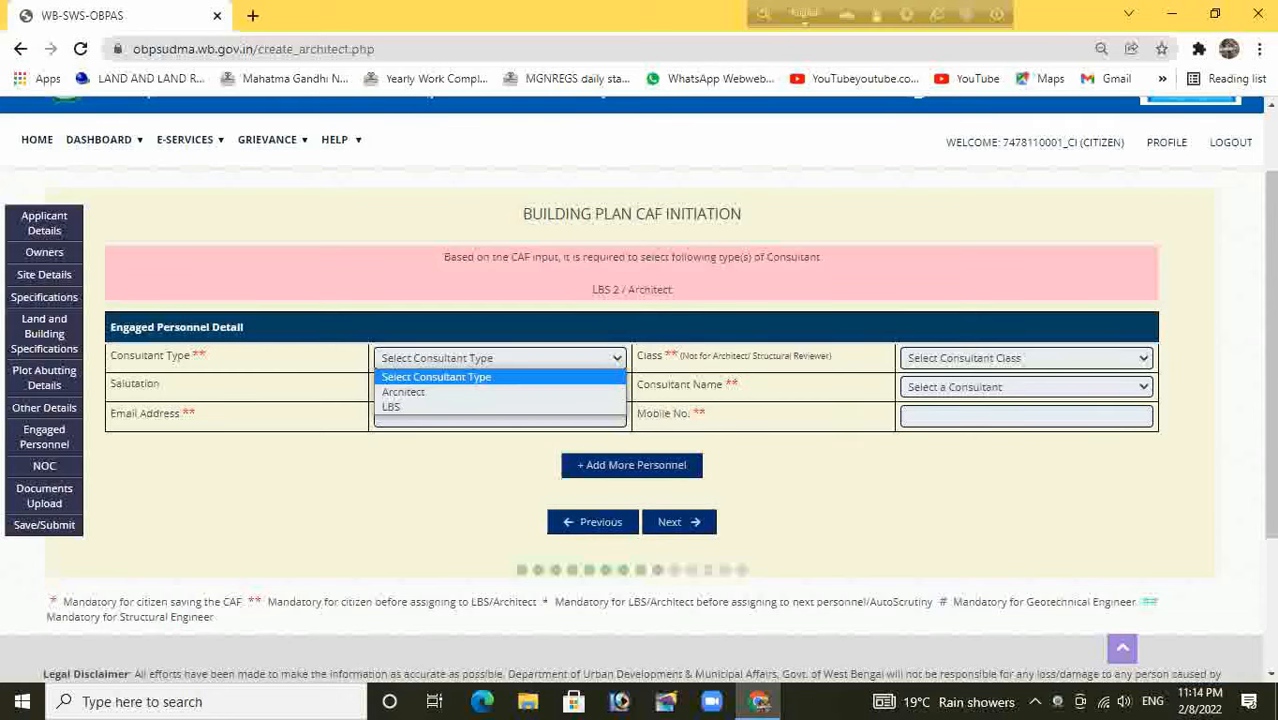
left_click(500, 407)
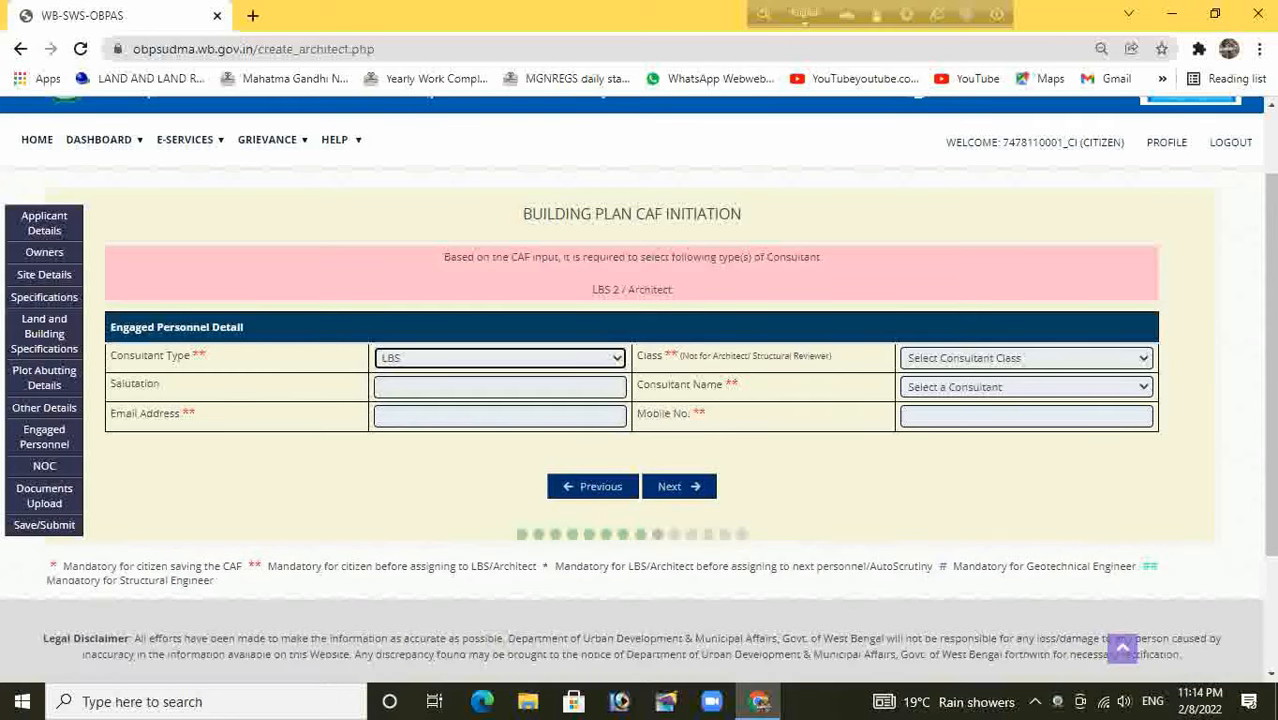
left_click(1026, 358)
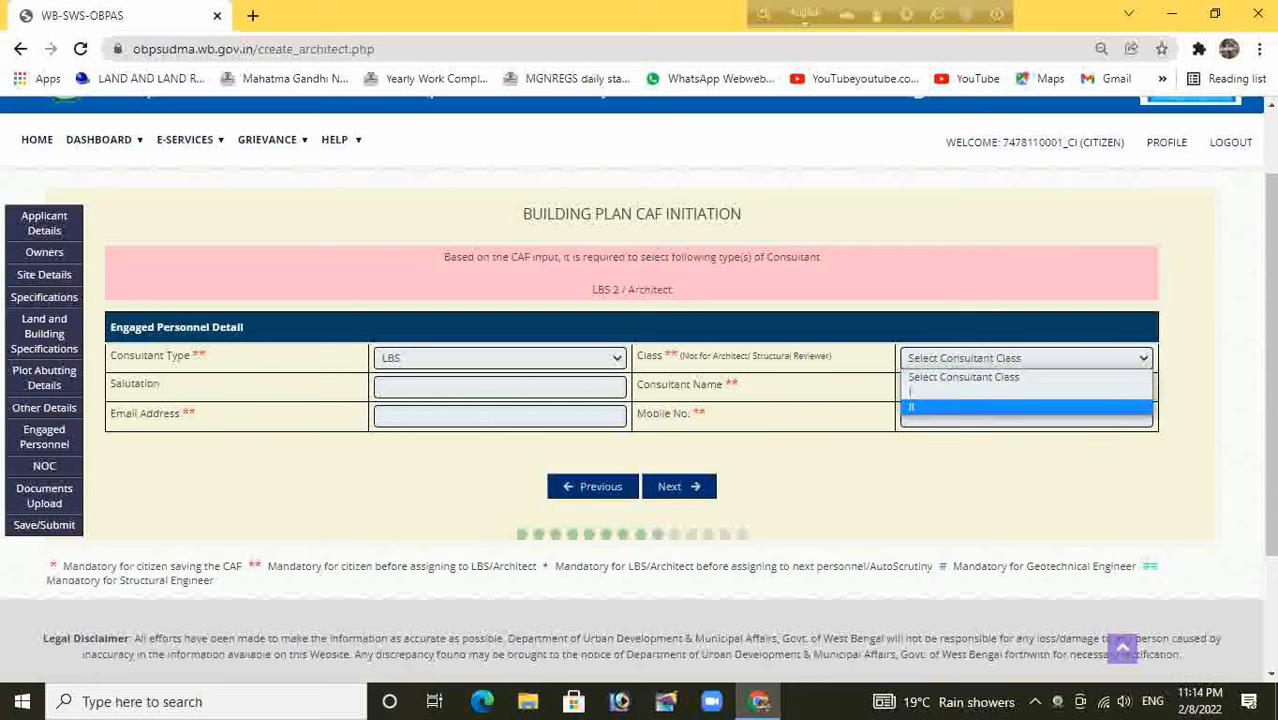
left_click(1026, 400)
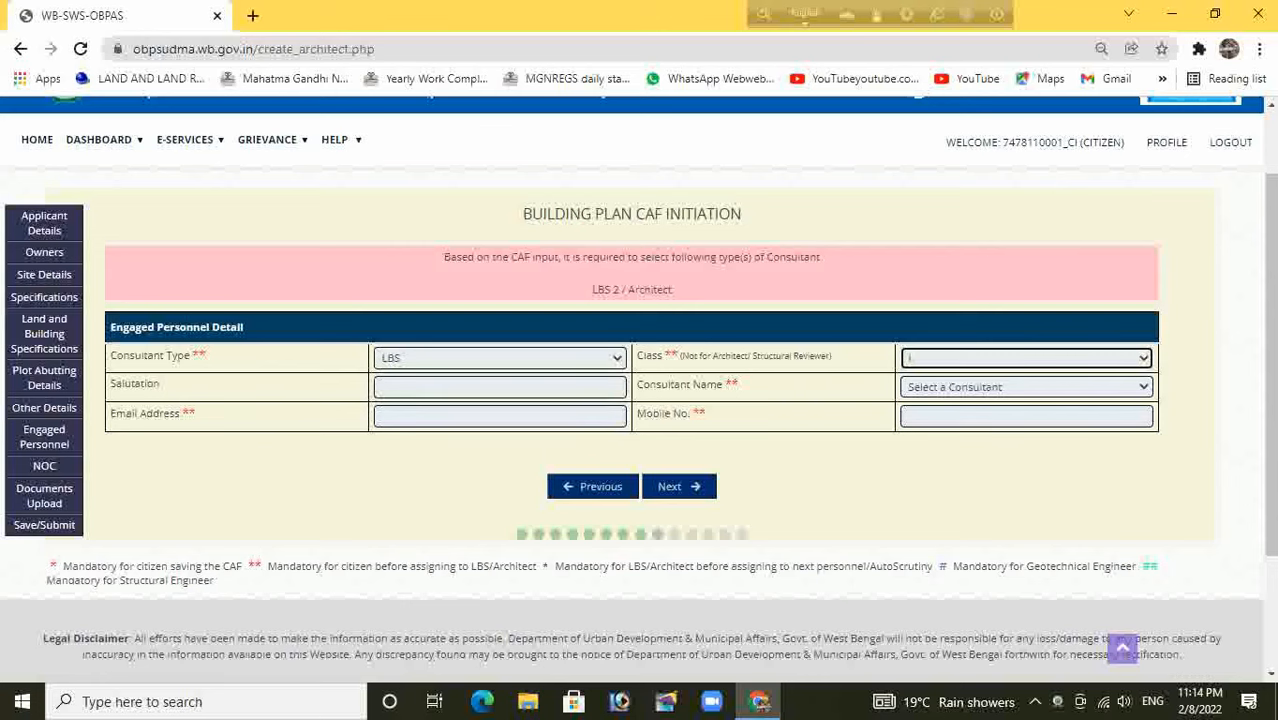
left_click(1026, 387)
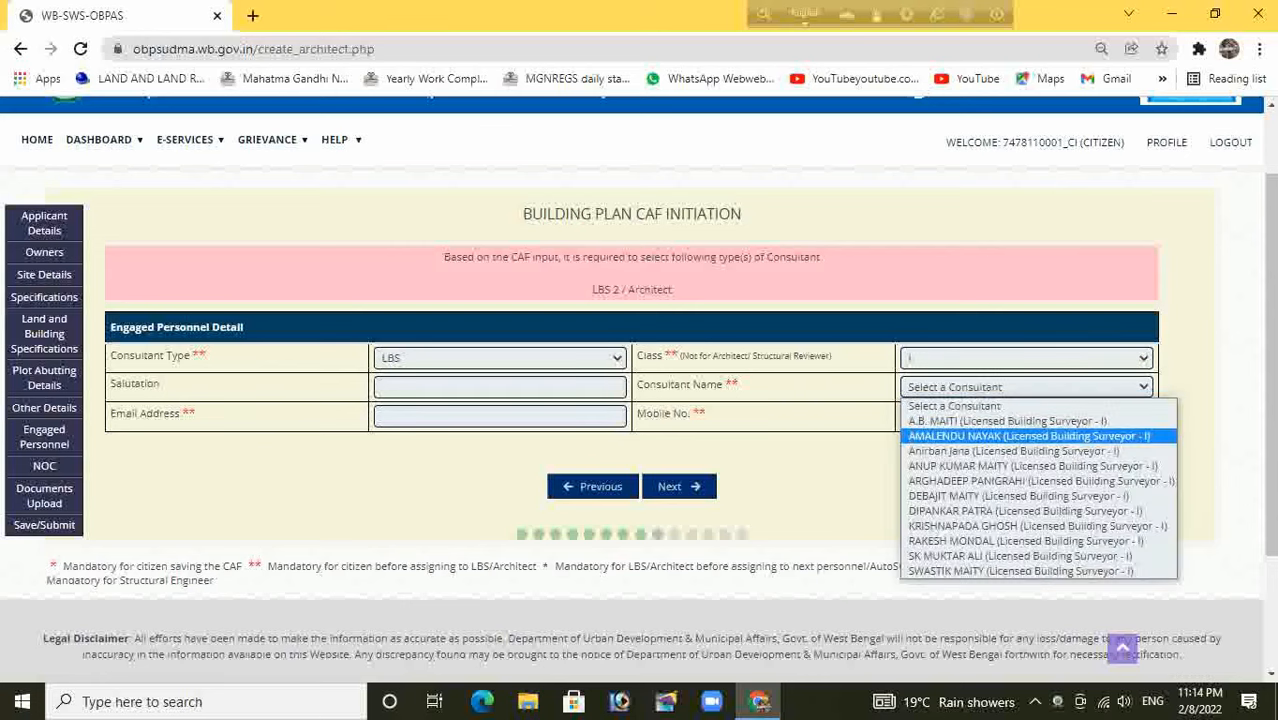
left_click(1028, 436)
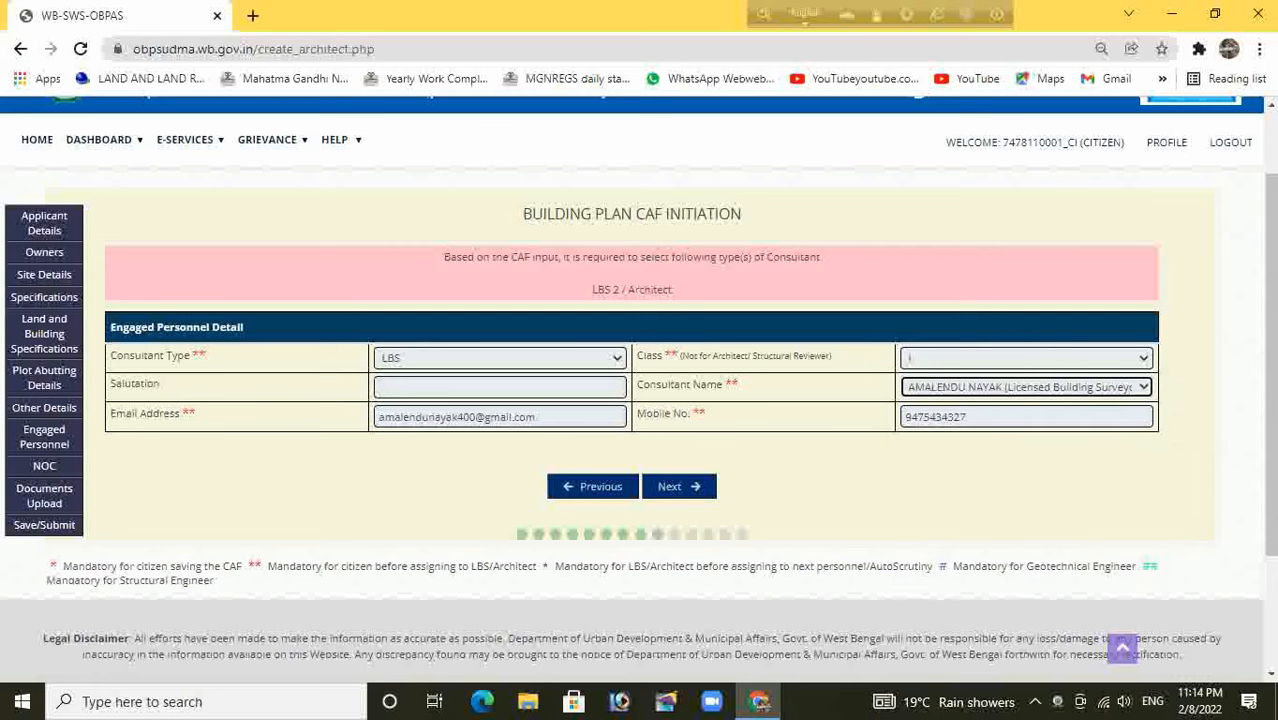
left_click(679, 486)
Skip the NOC page without uploading and look over the Documents Upload file list
scroll(679, 486, "down", 3)
scroll(640, 390, "down", 15)
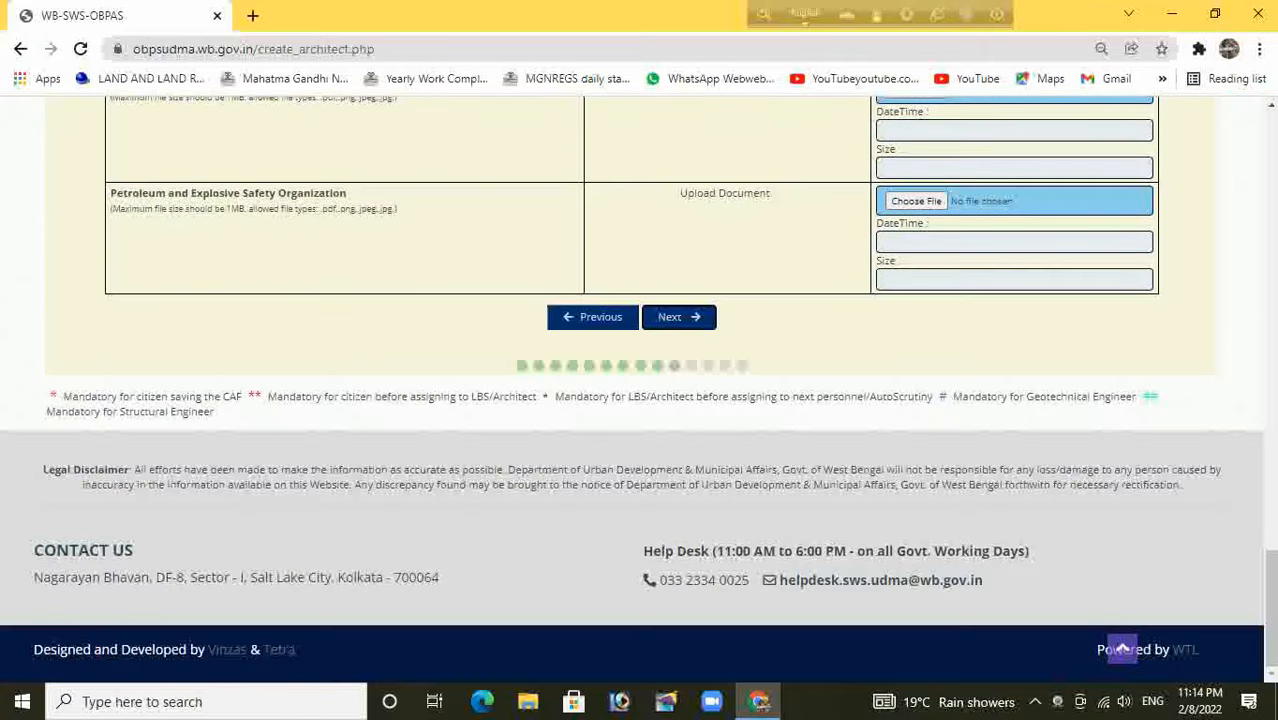
left_click(1122, 648)
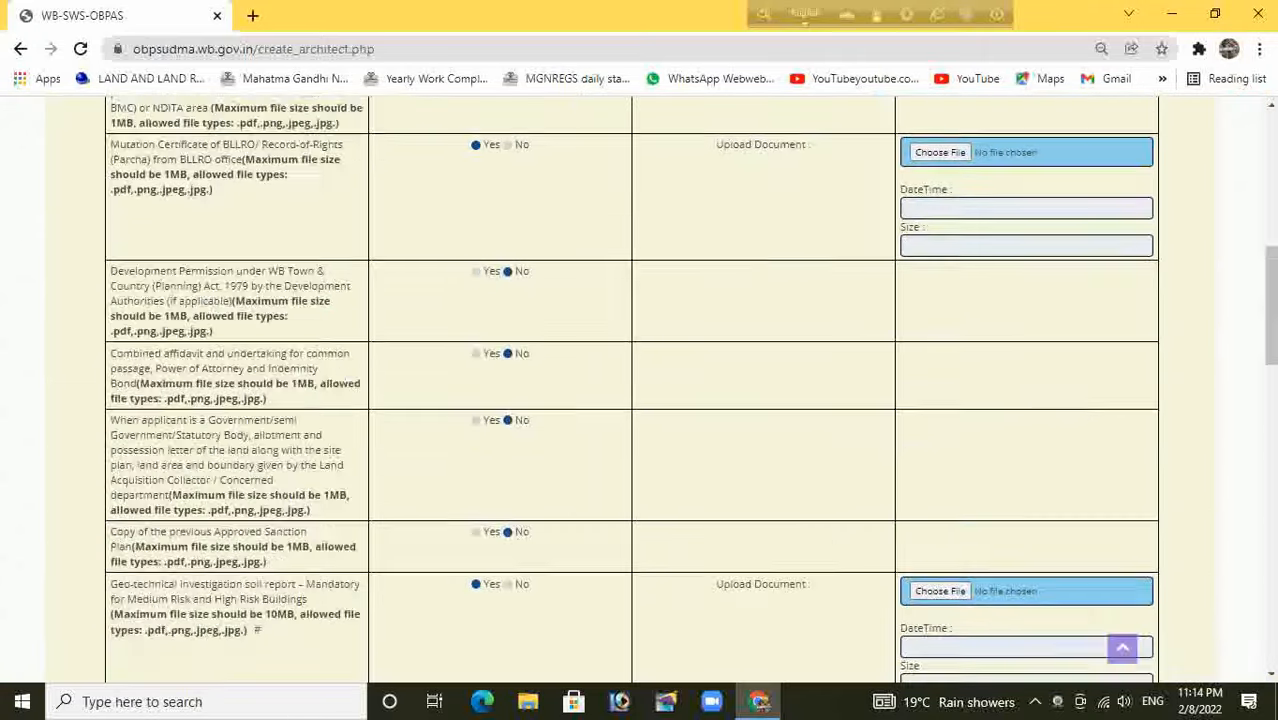
scroll(640, 390, "down", 2)
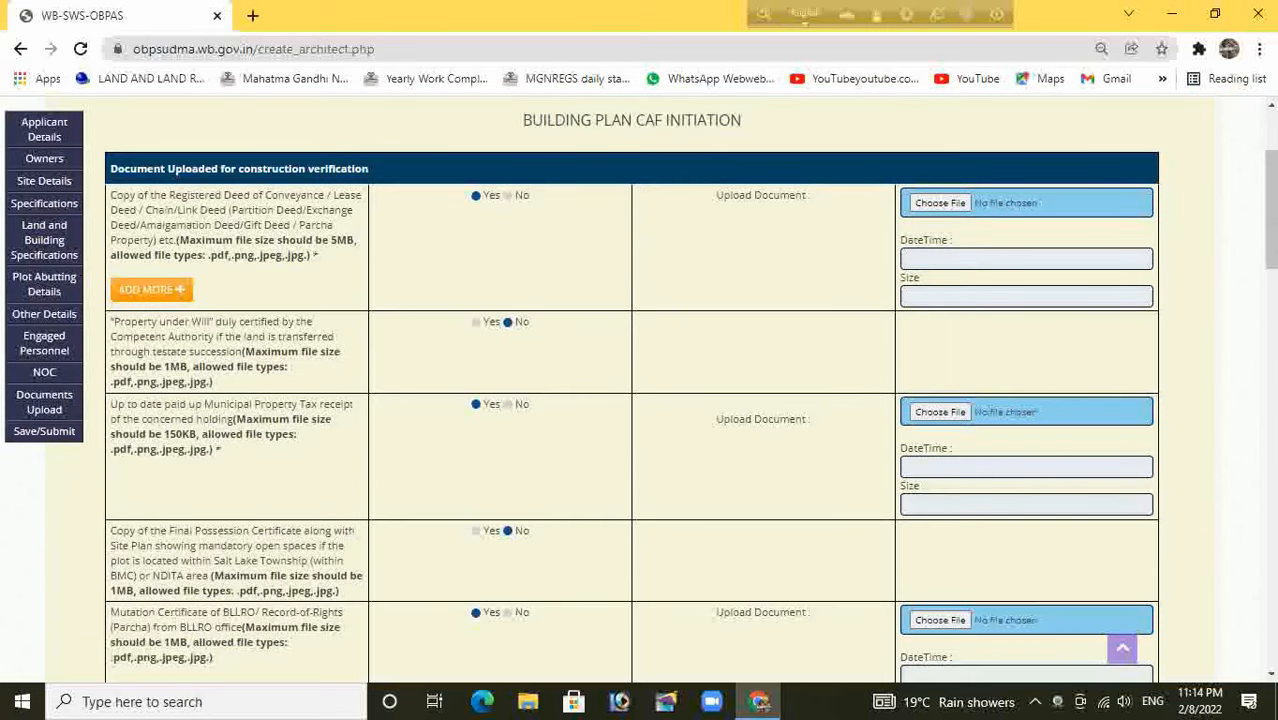
scroll(640, 390, "down", 8)
scroll(640, 390, "down", 10)
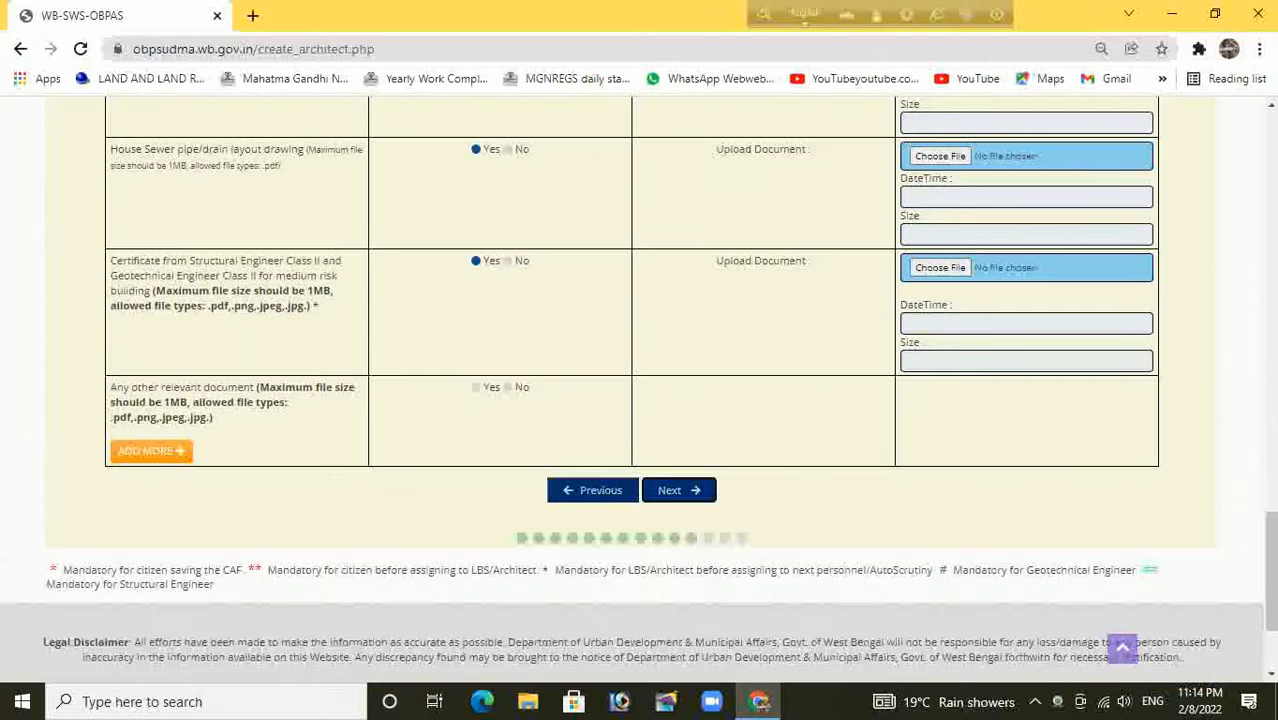
scroll(640, 390, "down", 2)
Tick the Owner Declaration on the declarations step and save the application
left_click(1122, 649)
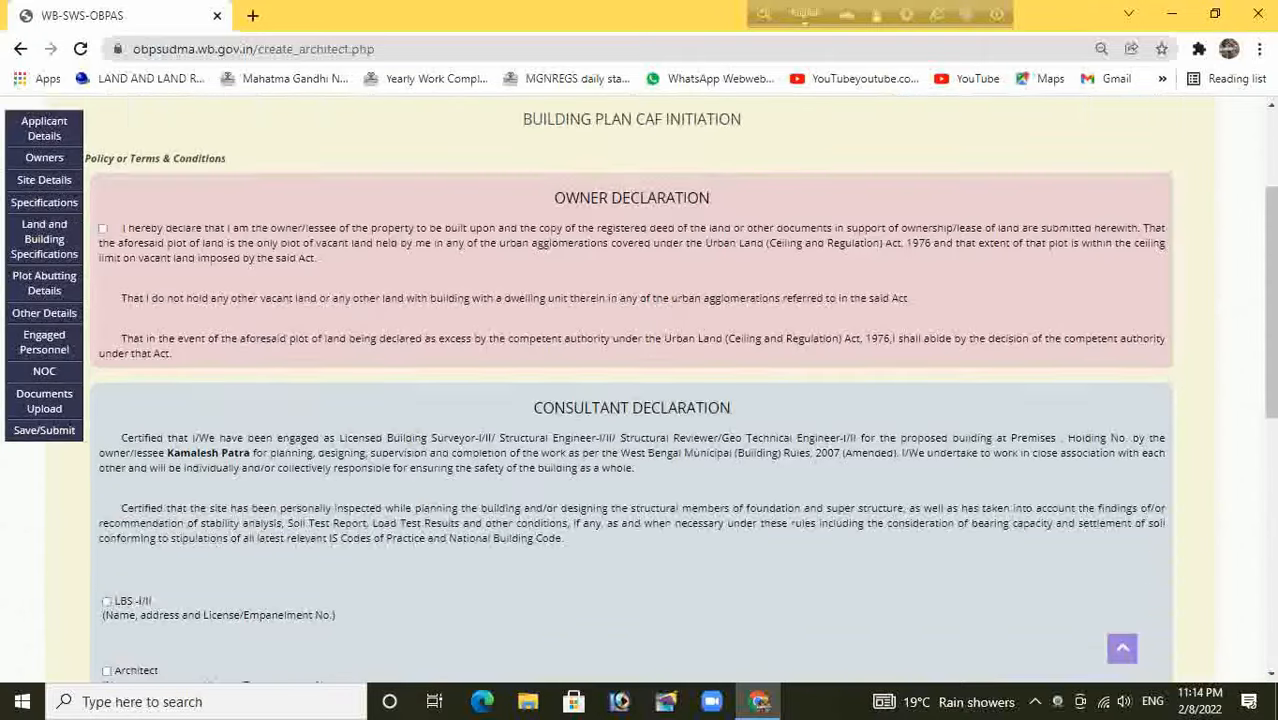
left_click(102, 417)
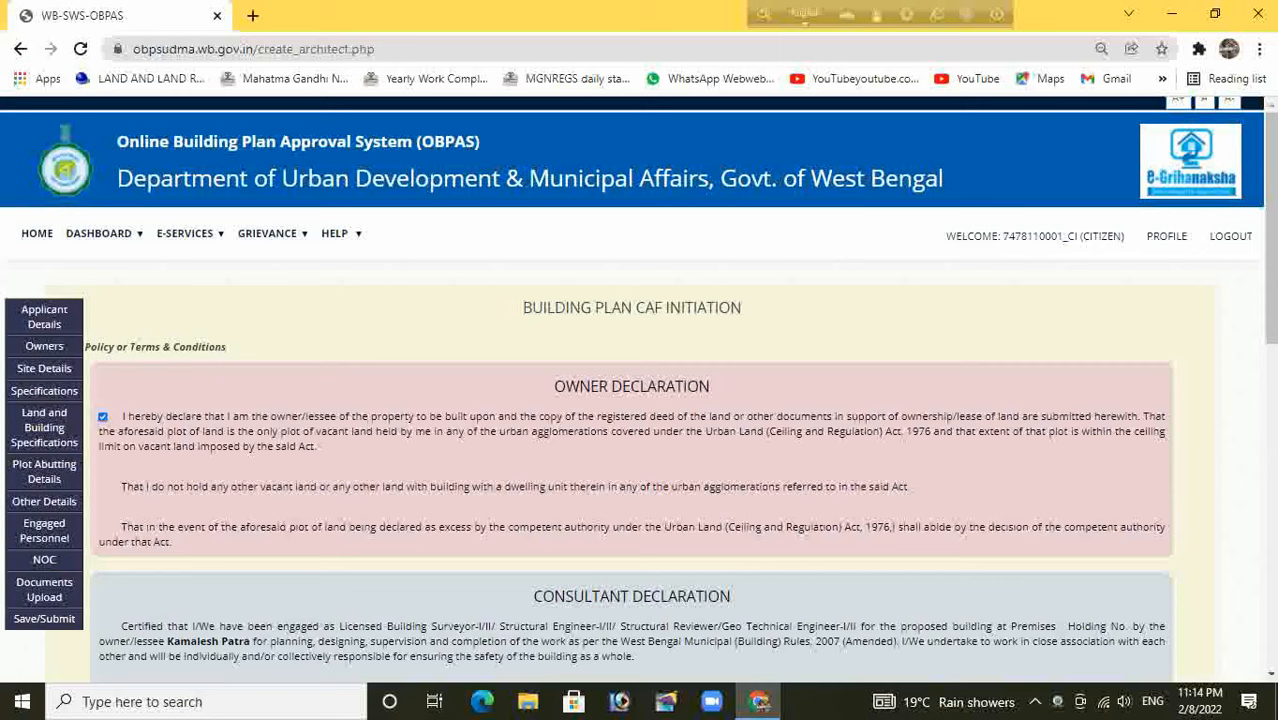
scroll(640, 390, "down", 6)
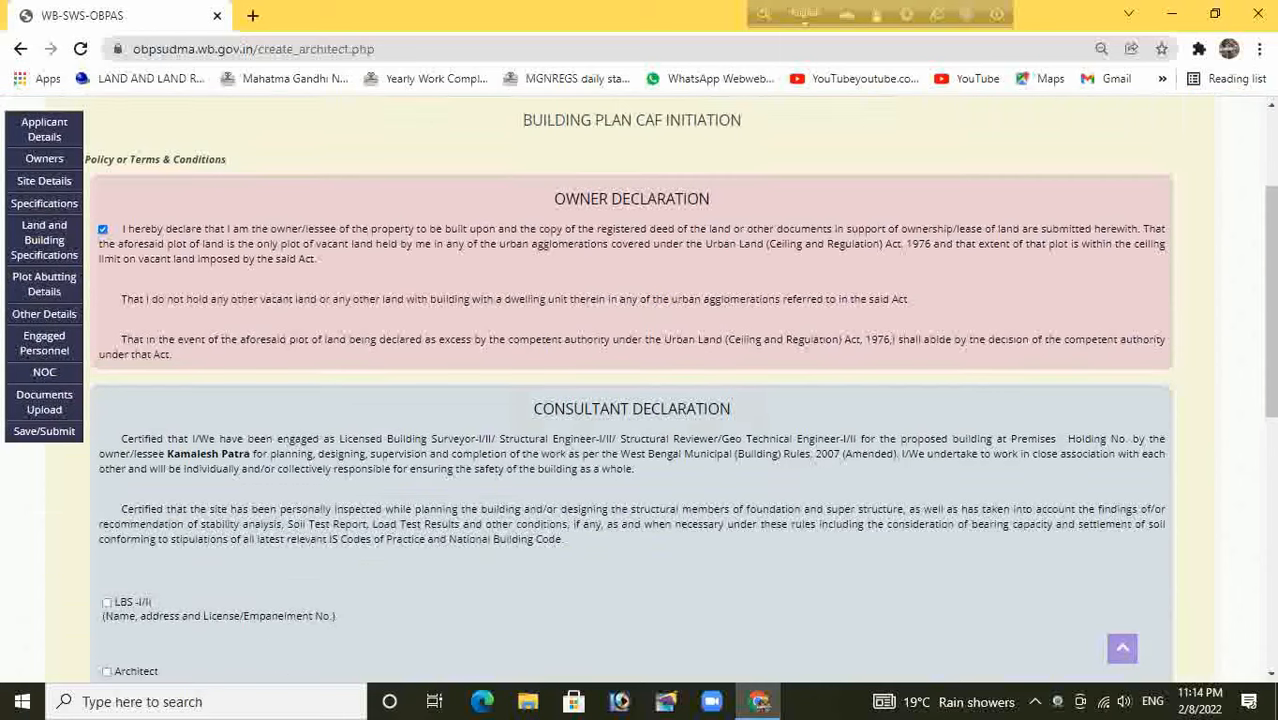
scroll(640, 390, "down", 1)
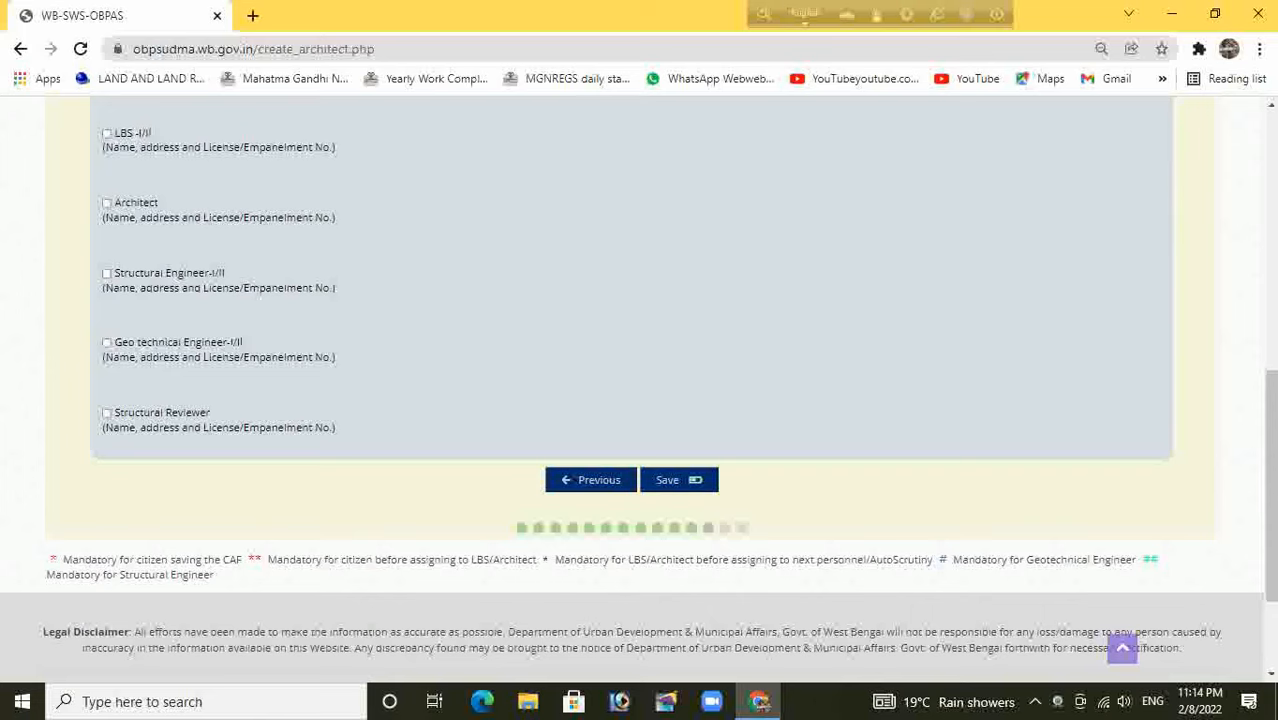
scroll(640, 390, "down", 1)
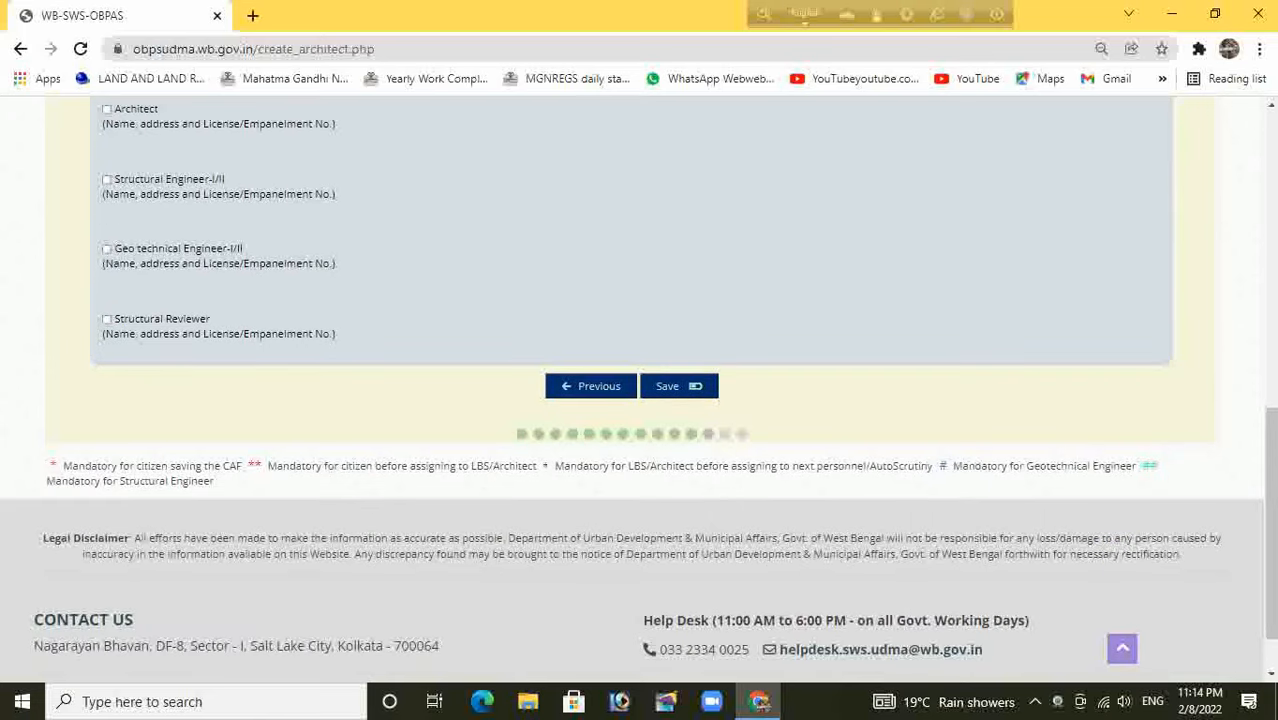
left_click(700, 390)
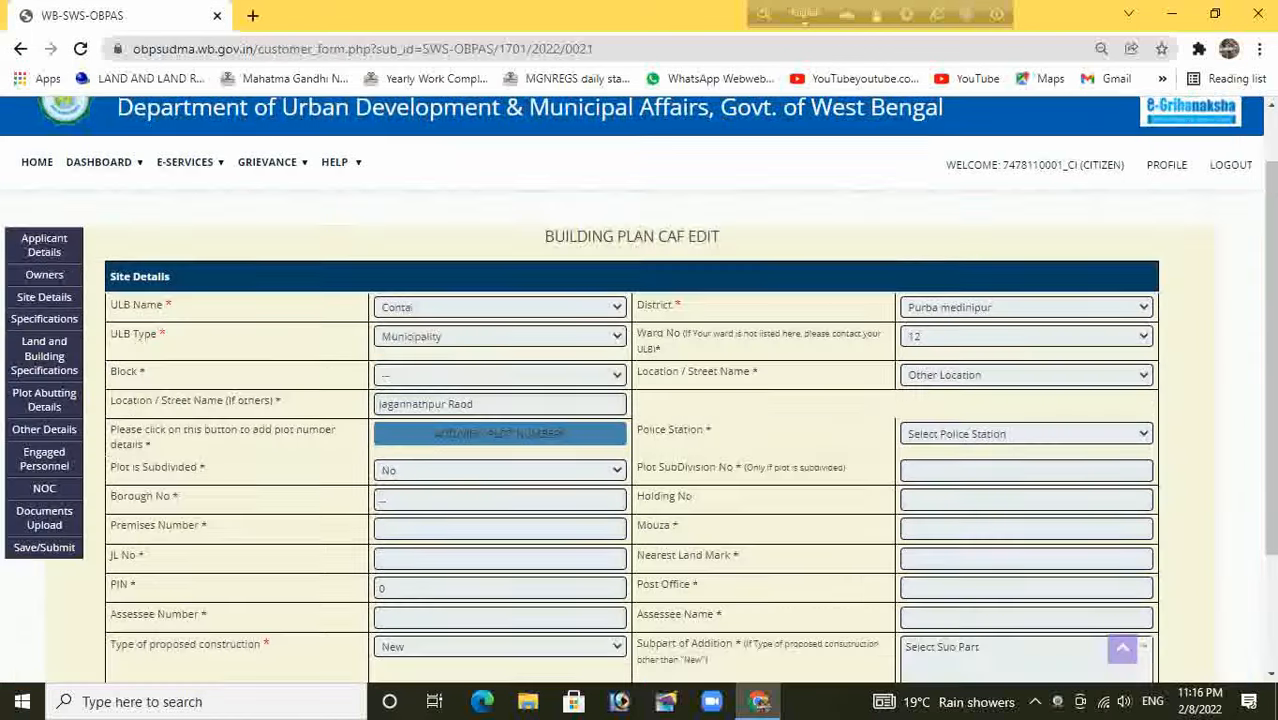
Step the reopened CAF Edit form from Site Details through every tab to the declarations page
scroll(640, 400, "down", 2)
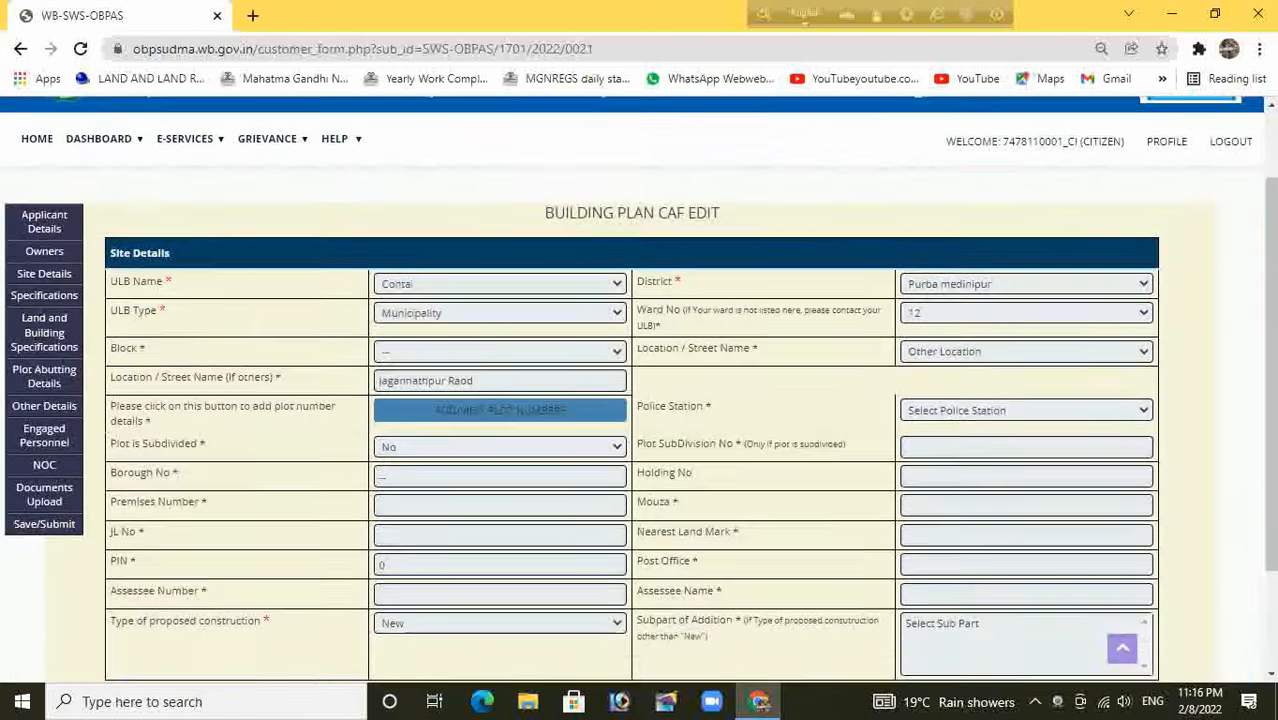
left_click(719, 562)
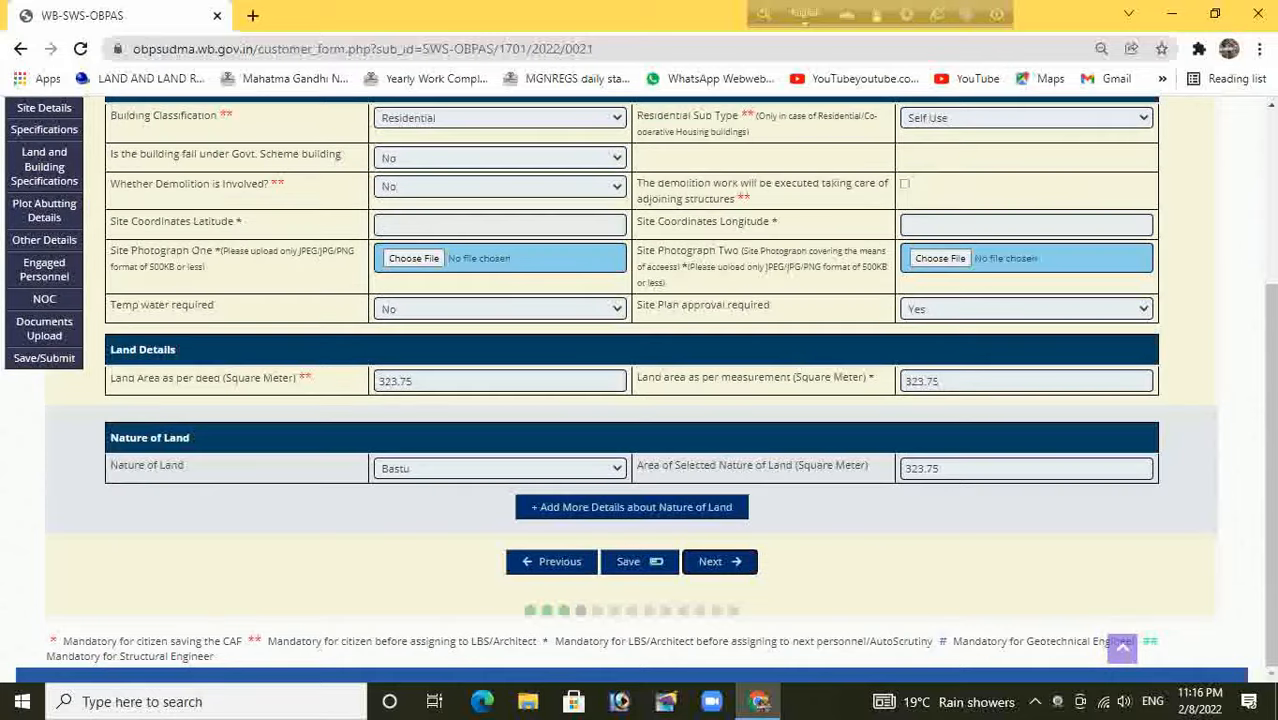
left_click(719, 562)
scroll(719, 562, "down", 2)
left_click(719, 562)
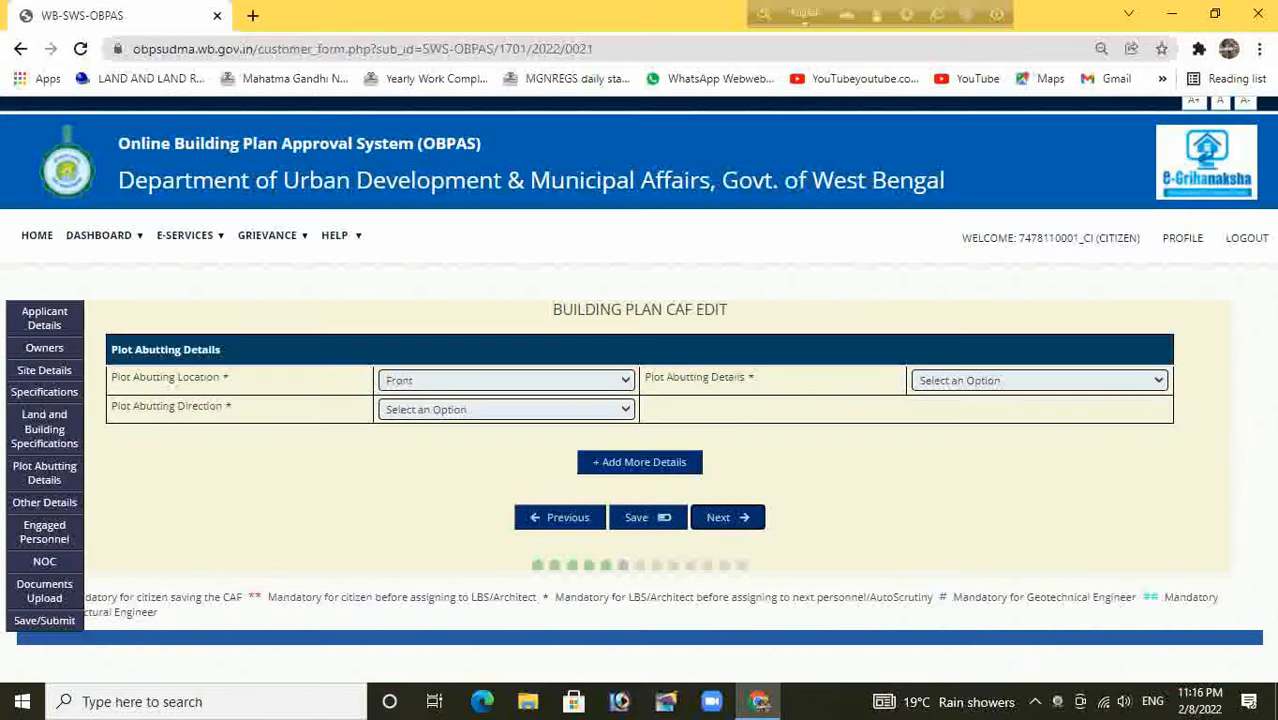
left_click(727, 517)
scroll(727, 517, "down", 2)
left_click(719, 562)
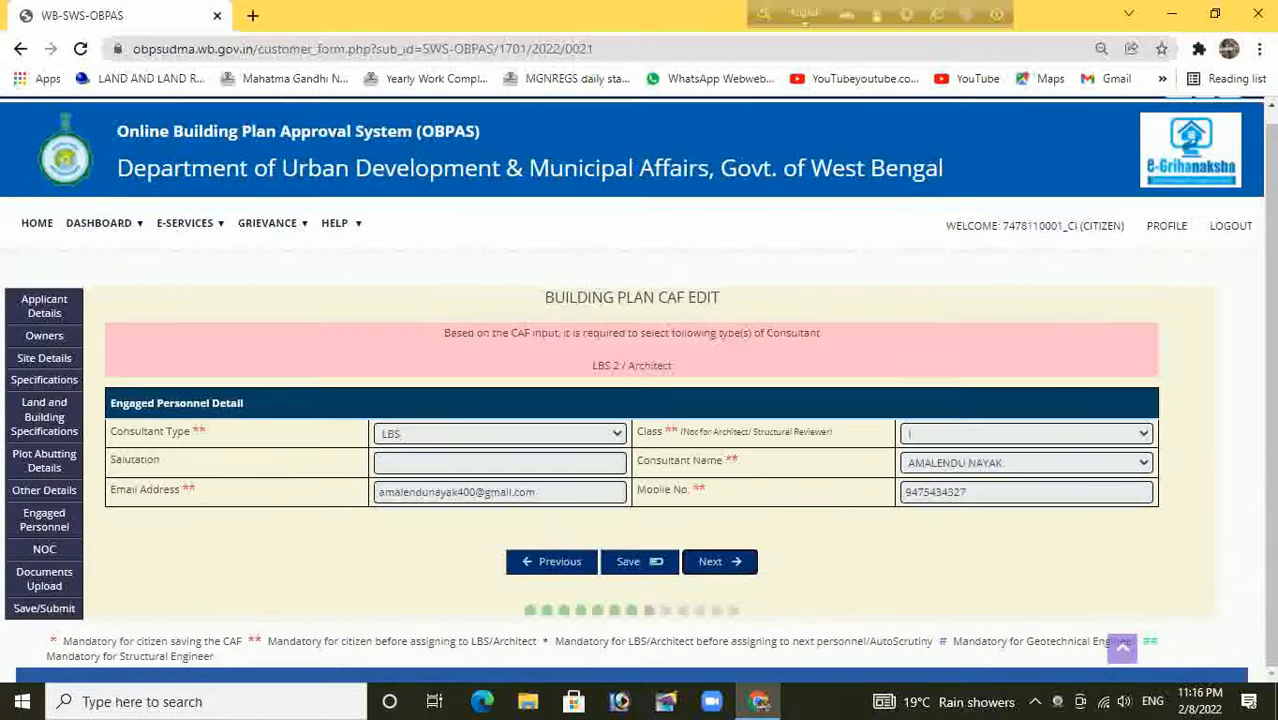
left_click(719, 562)
scroll(719, 562, "down", 13)
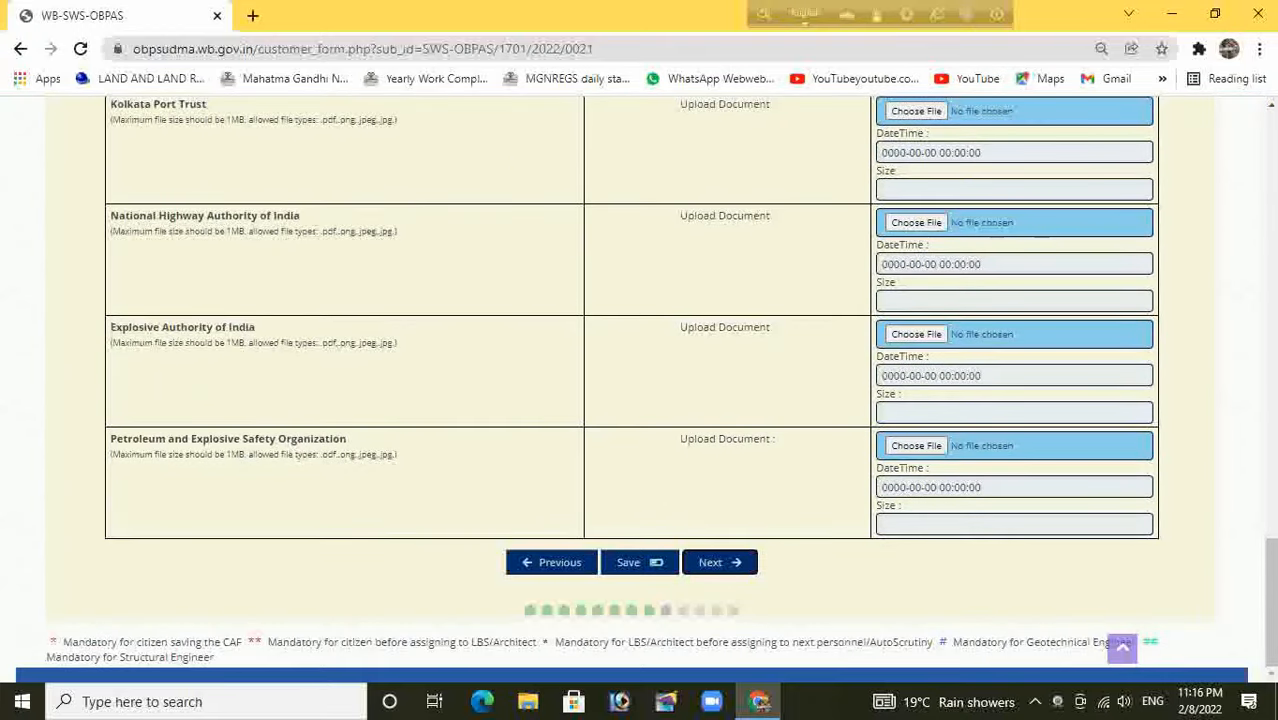
left_click(719, 562)
left_click(719, 562)
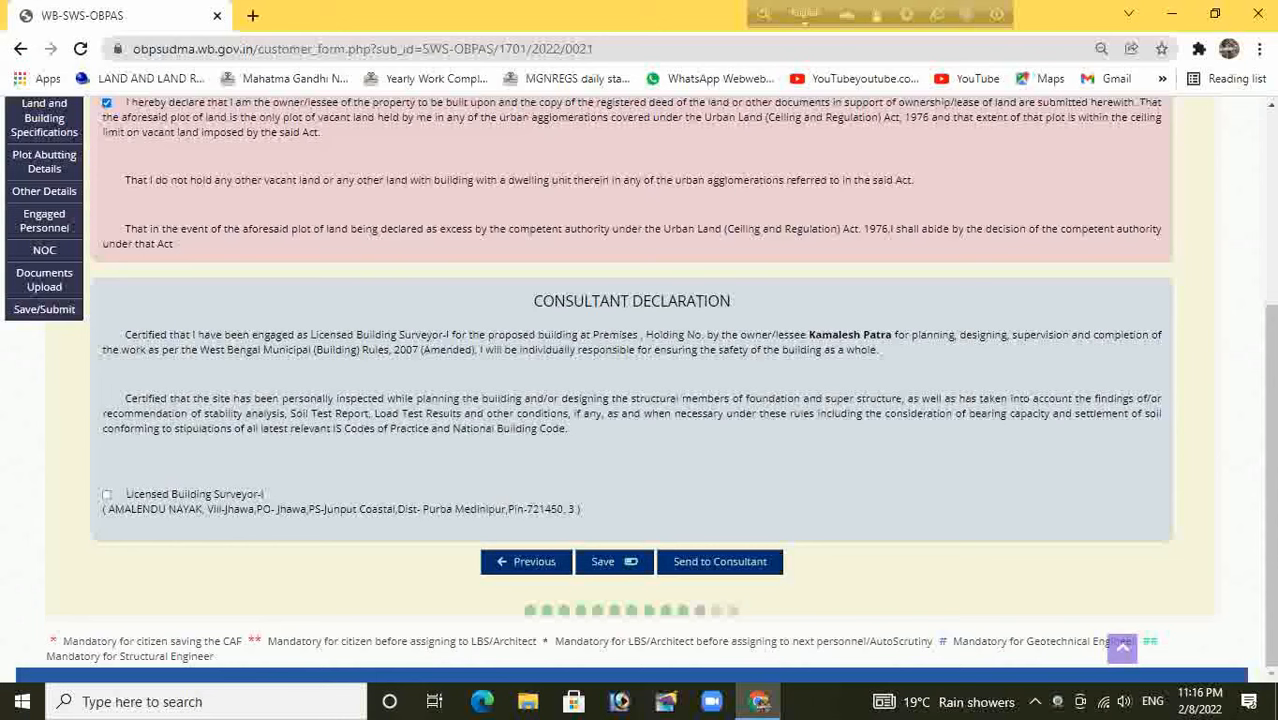